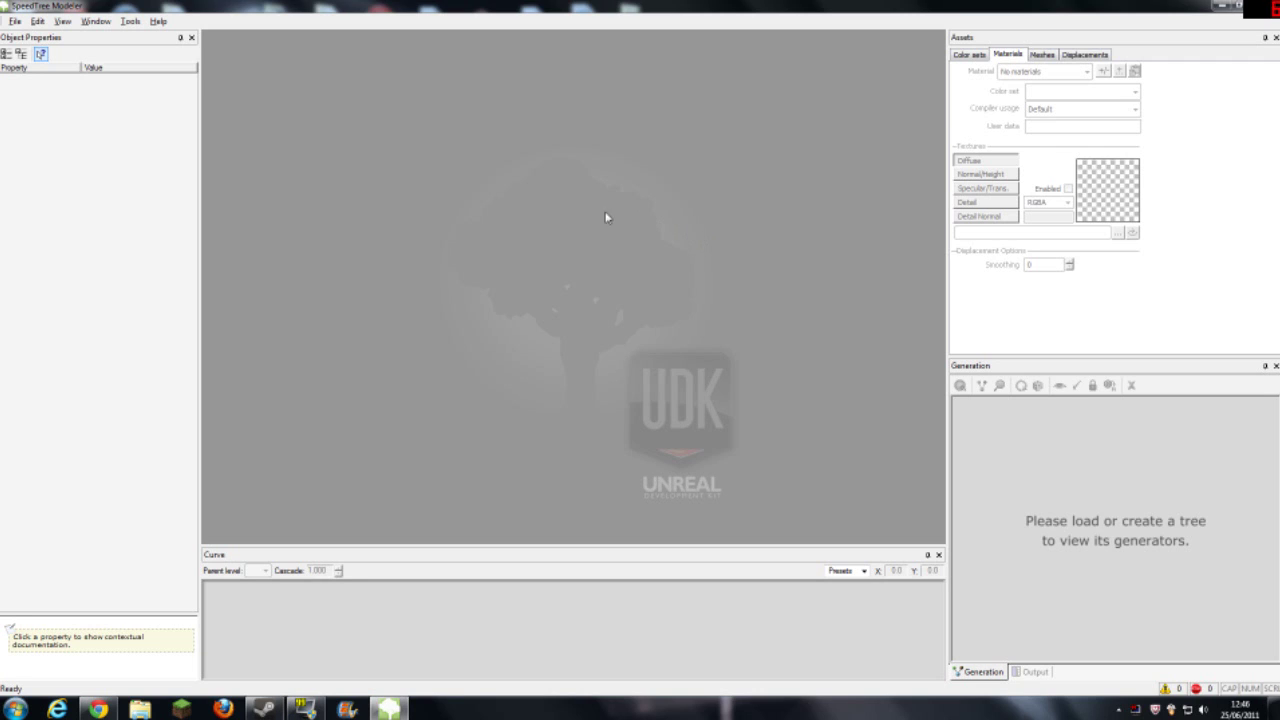
# Create a new, empty SpeedTree project.
pyautogui.click(15, 132)
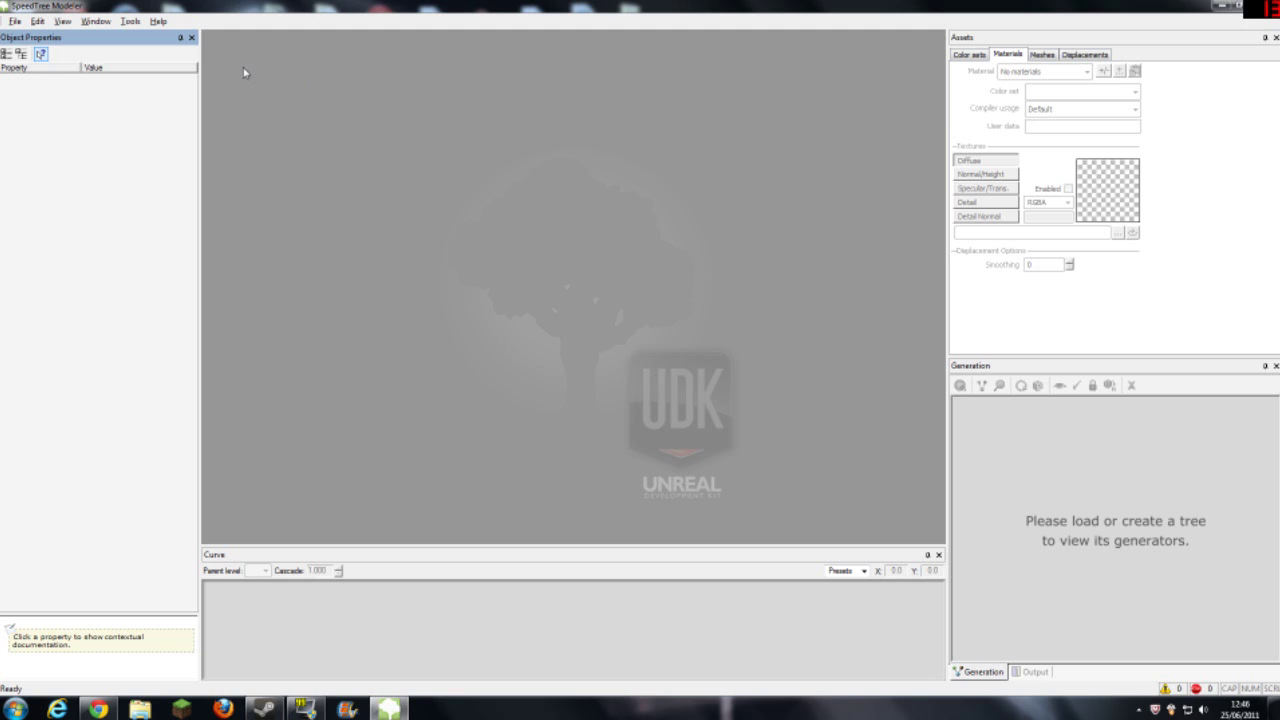
pyautogui.click(16, 22)
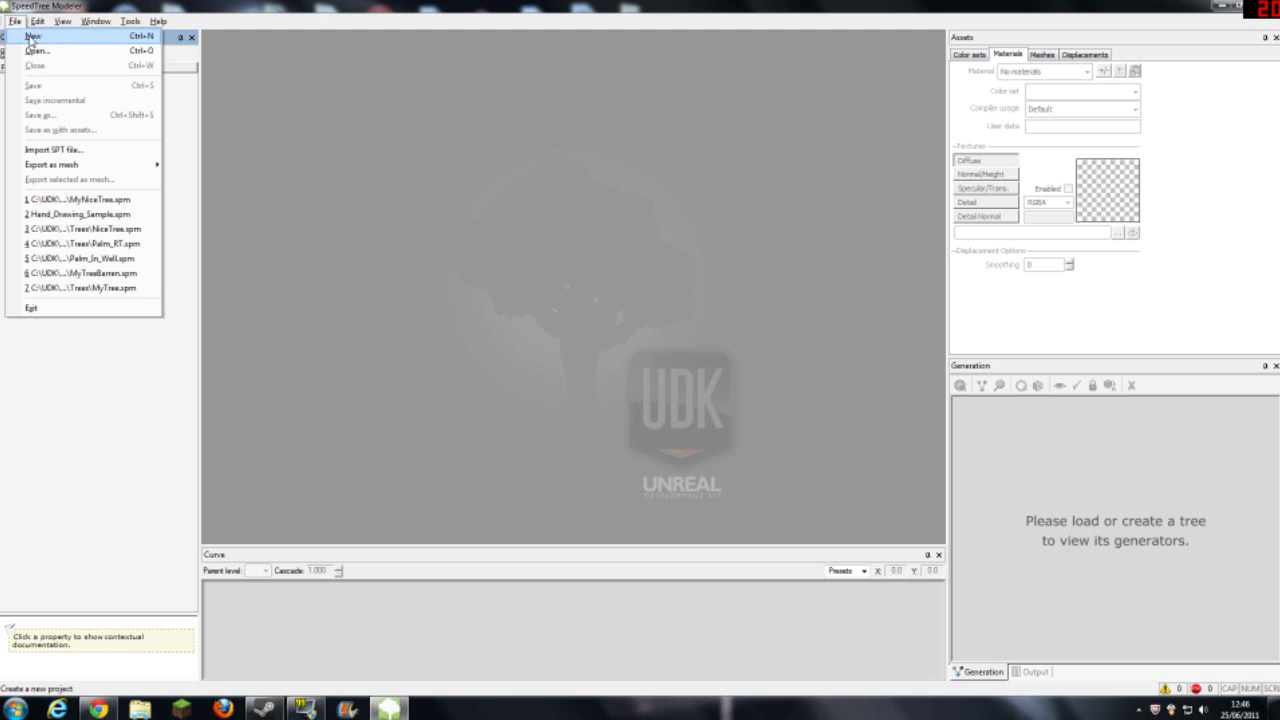
pyautogui.click(32, 37)
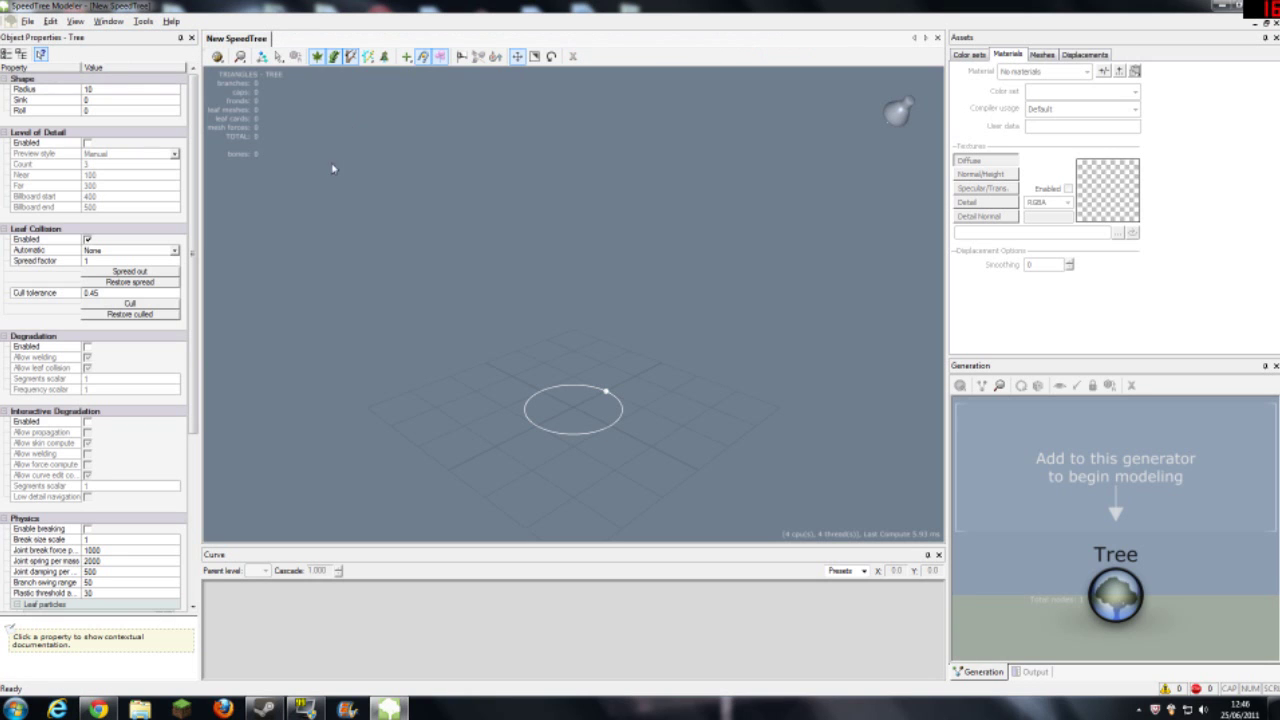
pyautogui.moveTo(618, 448); pyautogui.dragTo(580, 426)
pyautogui.rightClick(595, 428)
pyautogui.click(568, 431)
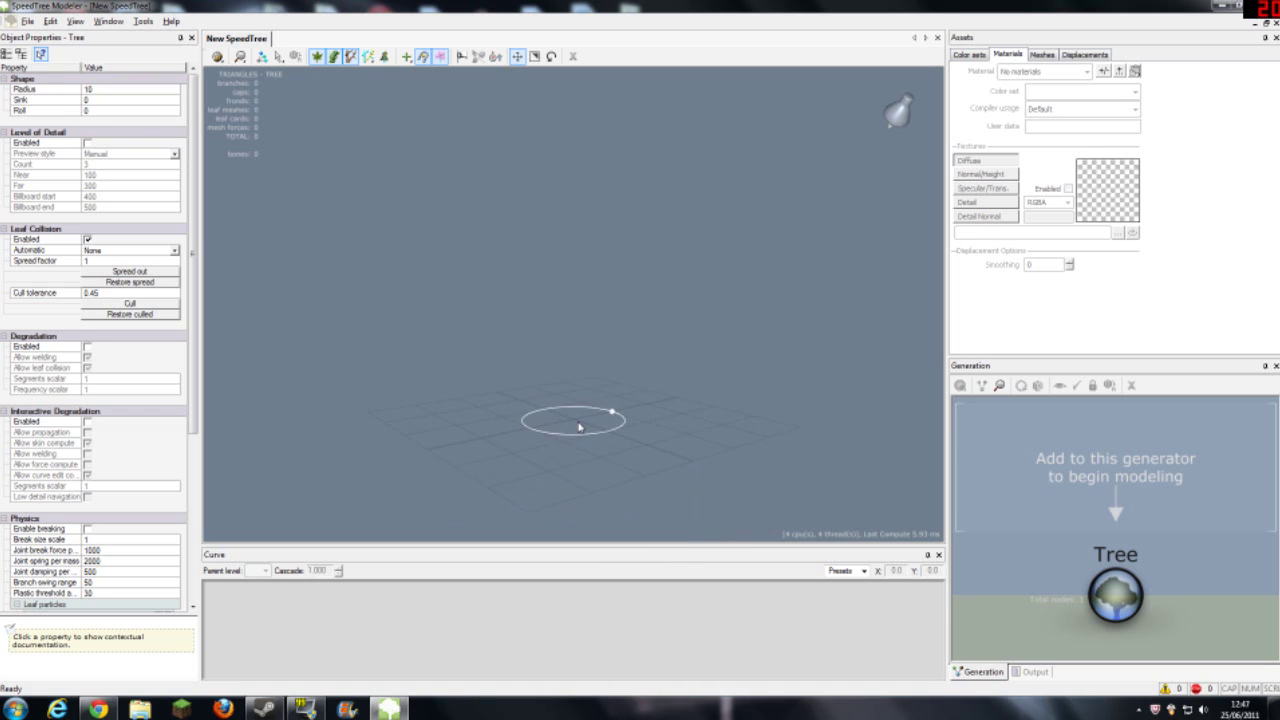
pyautogui.scroll(2, 578, 427)
pyautogui.scroll(-3, 578, 427)
pyautogui.scroll(3, 580, 423)
pyautogui.scroll(-3, 580, 430)
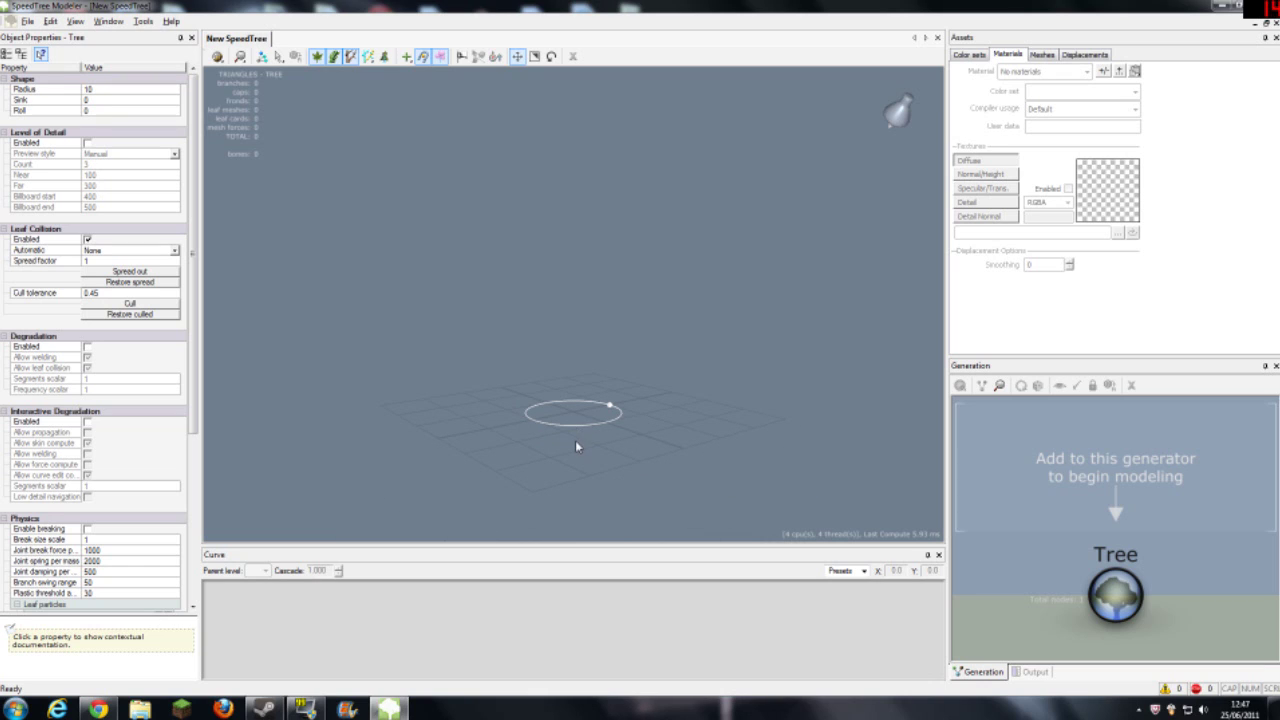
pyautogui.moveTo(580, 443); pyautogui.dragTo(574, 453)
# Add a Standard RT trunk to the base Tree generator.
pyautogui.rightClick(1121, 591)
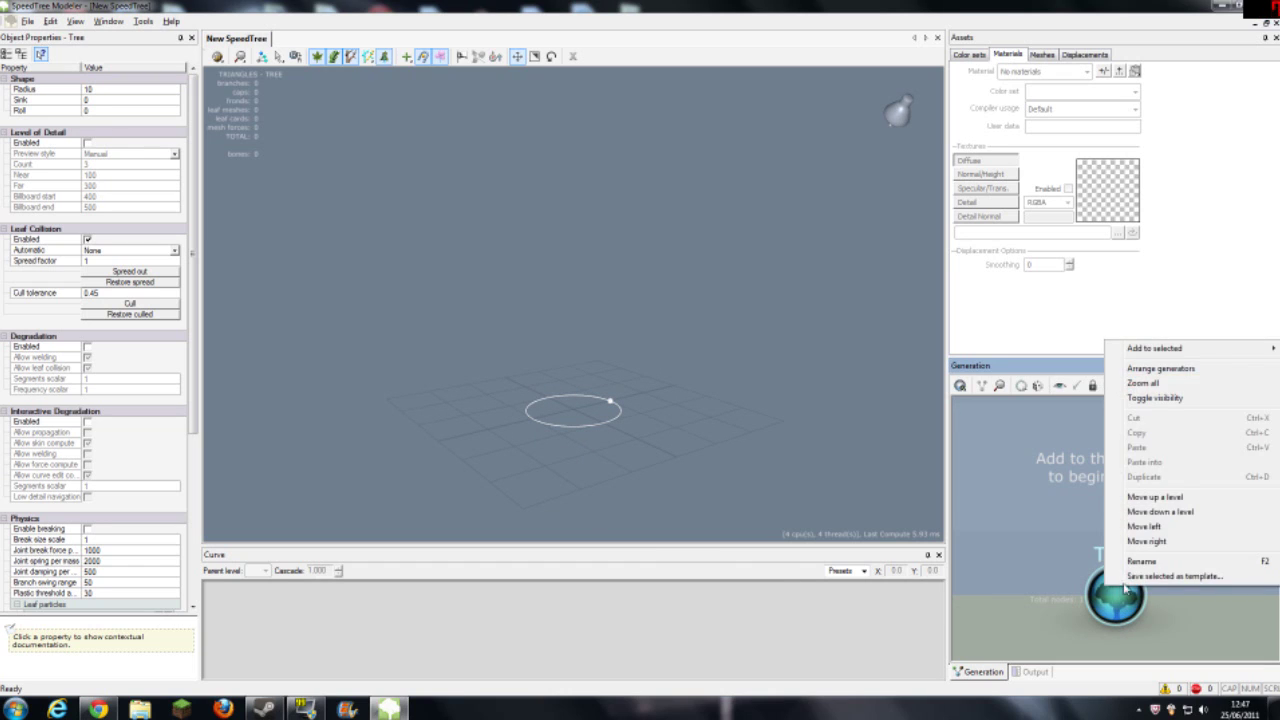
pyautogui.moveTo(1145, 348)
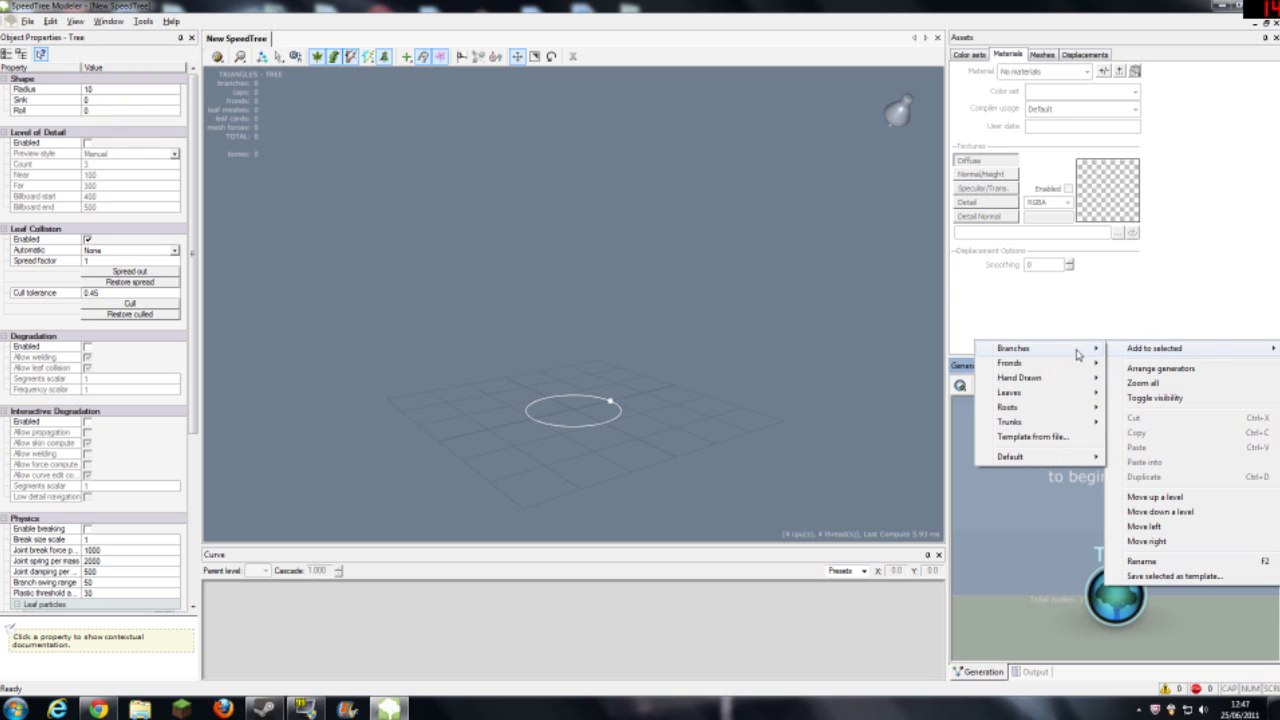
pyautogui.moveTo(1070, 357)
pyautogui.moveTo(1077, 423)
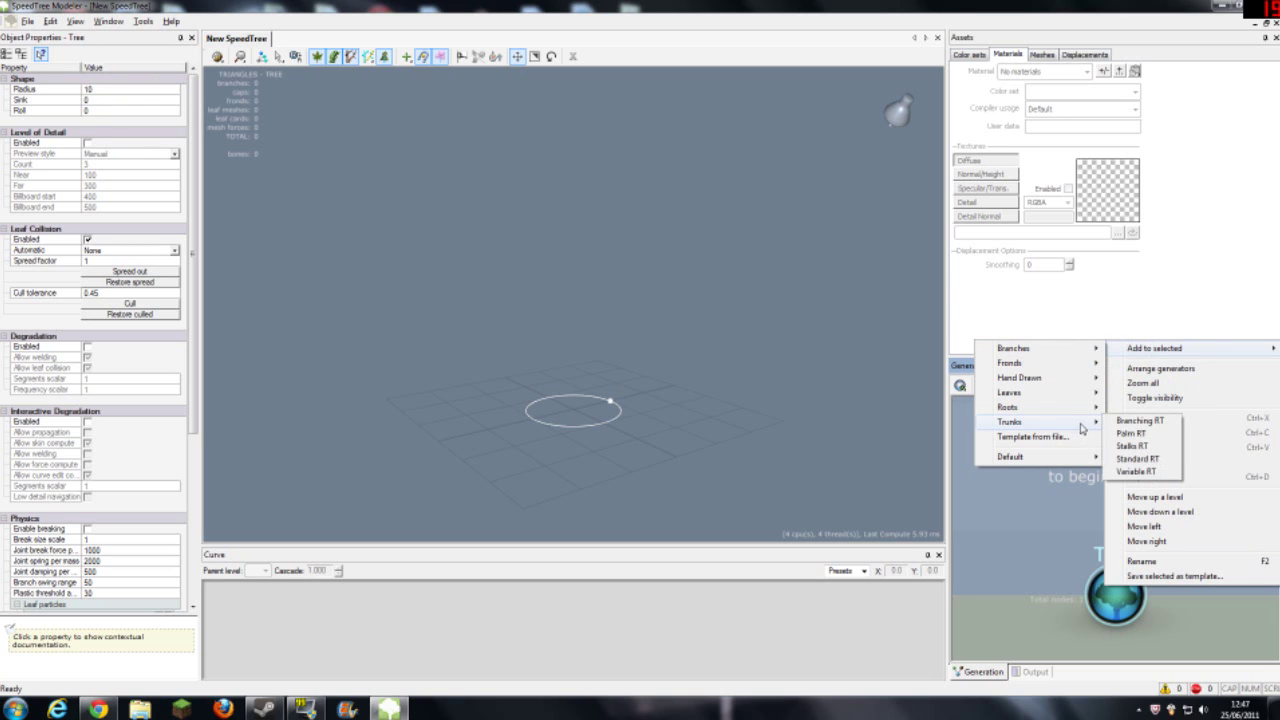
pyautogui.click(1132, 458)
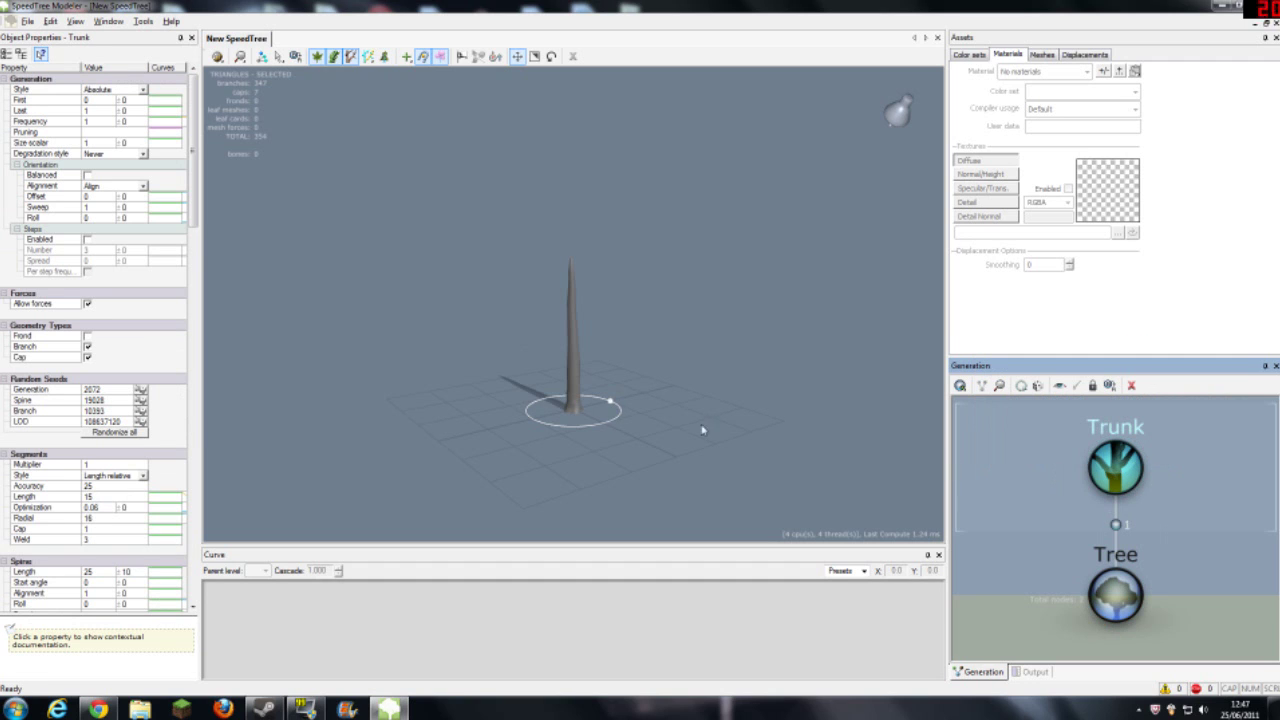
# Look over the trunk and review its properties from Generation down to Displacement.
pyautogui.moveTo(549, 421); pyautogui.dragTo(603, 444)
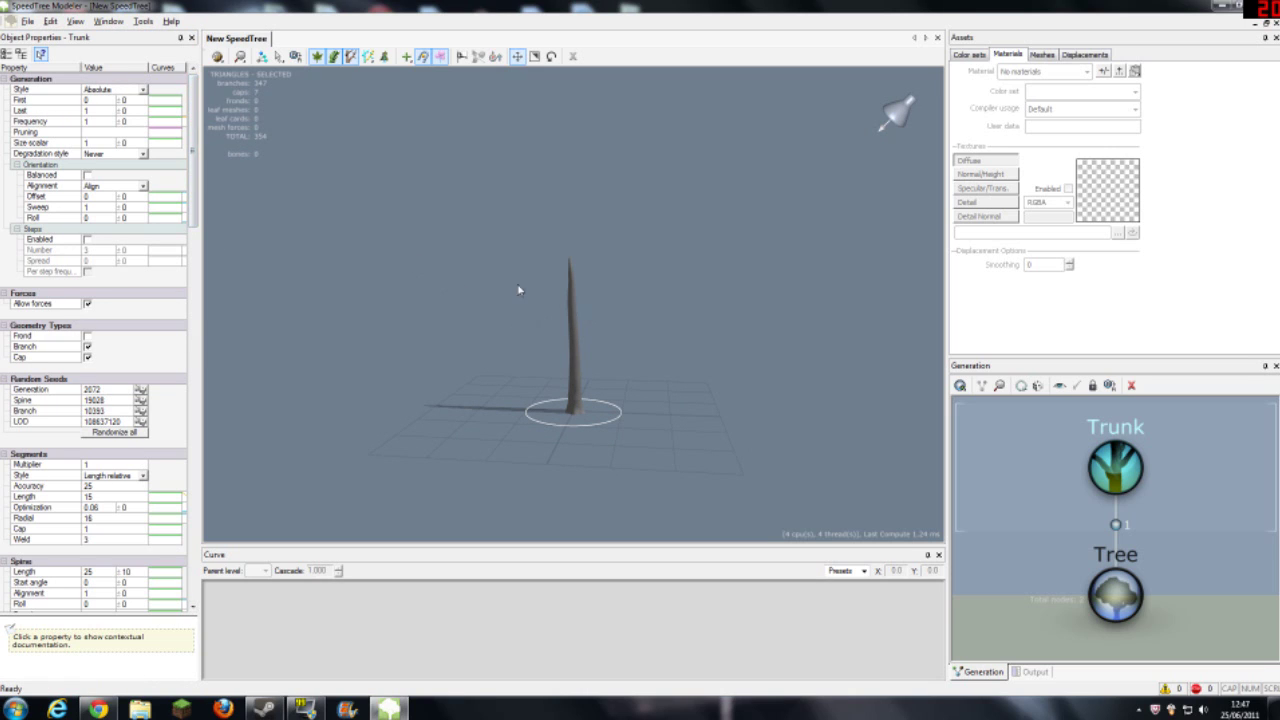
pyautogui.scroll(-10, 172, 268)
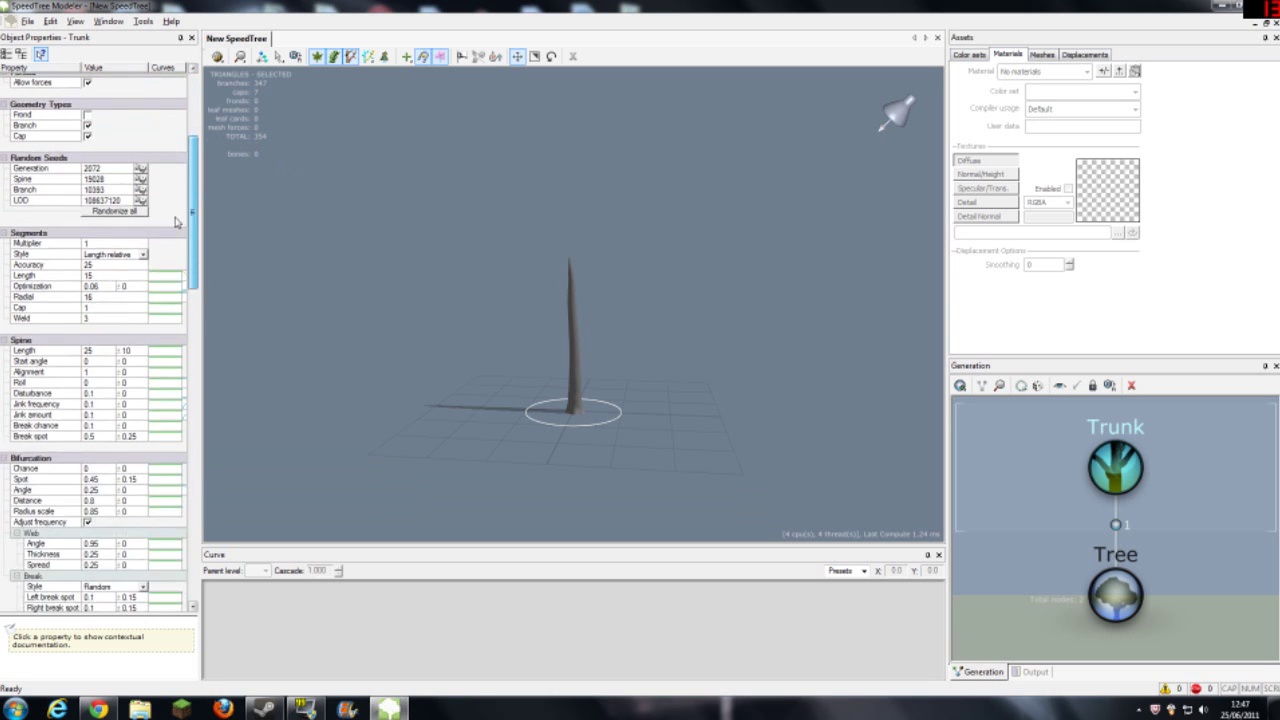
pyautogui.scroll(-10, 172, 268)
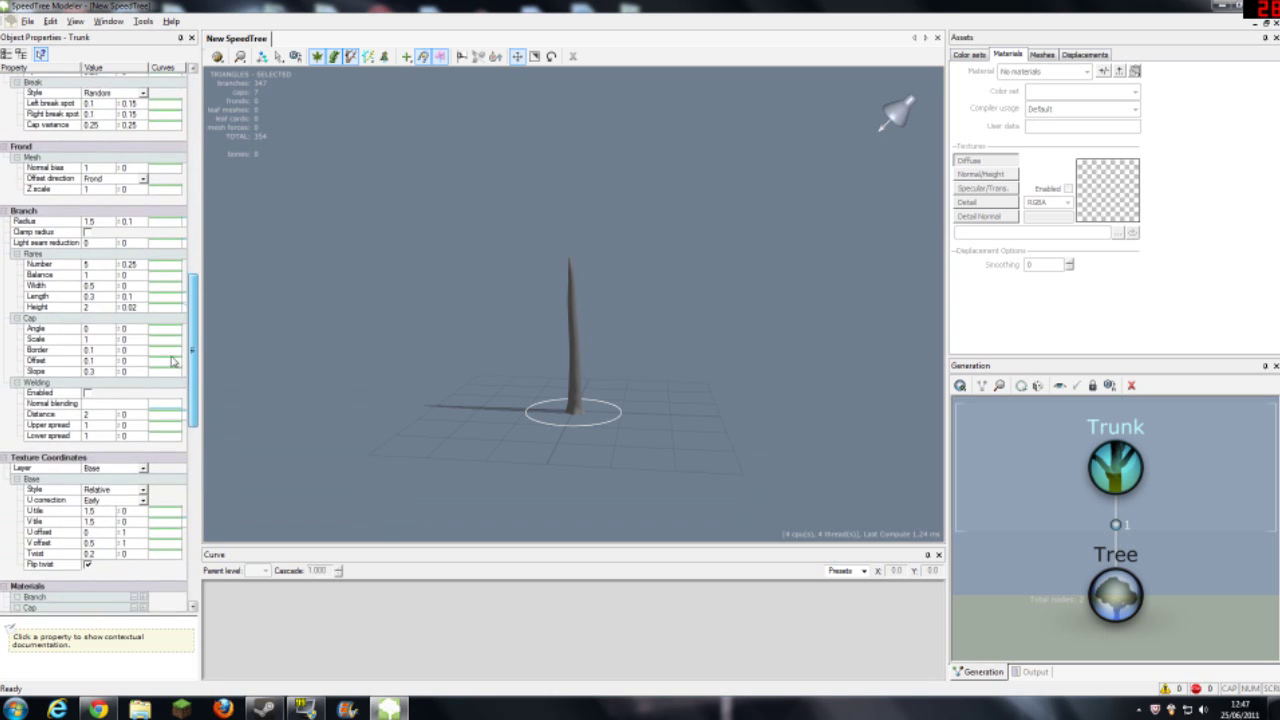
pyautogui.scroll(-5, 172, 366)
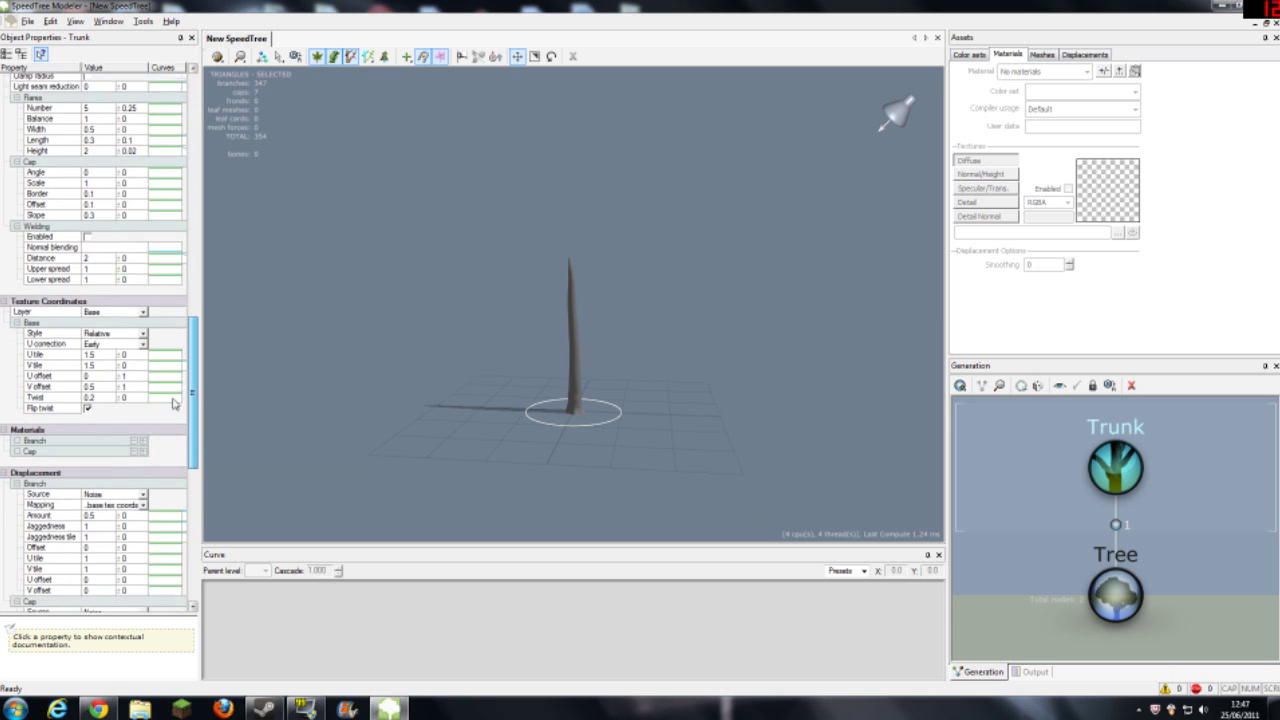
pyautogui.moveTo(195, 404); pyautogui.dragTo(193, 150)
pyautogui.moveTo(677, 449)
pyautogui.mouseDown()
pyautogui.moveTo(740, 443)
pyautogui.moveTo(690, 461)
pyautogui.mouseUp()
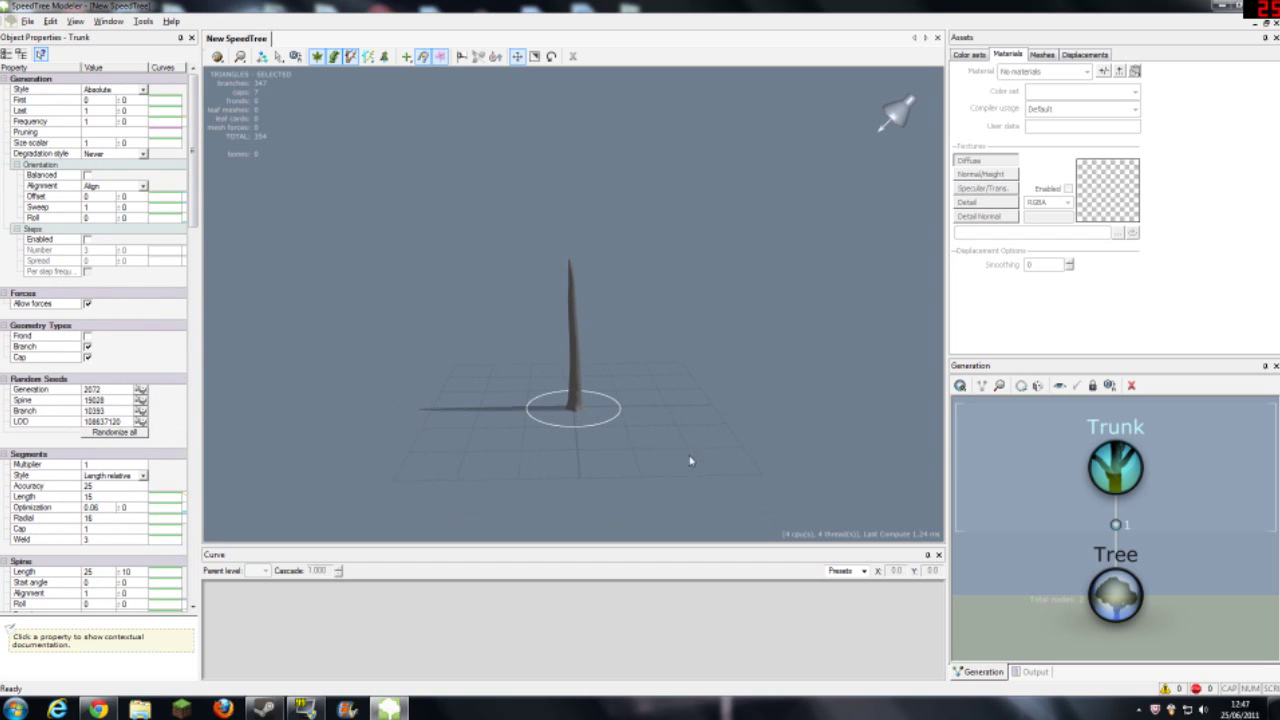
# Add Level 1 Standard RT branches to the Trunk generator.
pyautogui.rightClick(1117, 466)
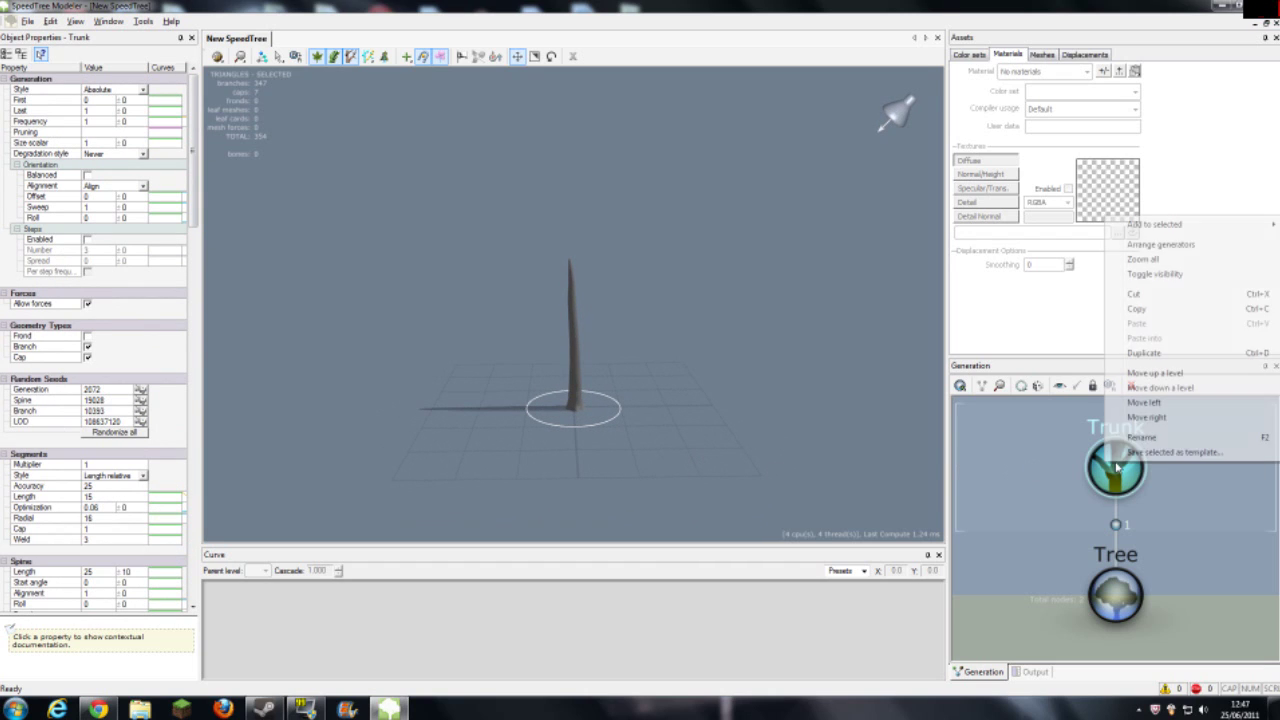
pyautogui.moveTo(1155, 224)
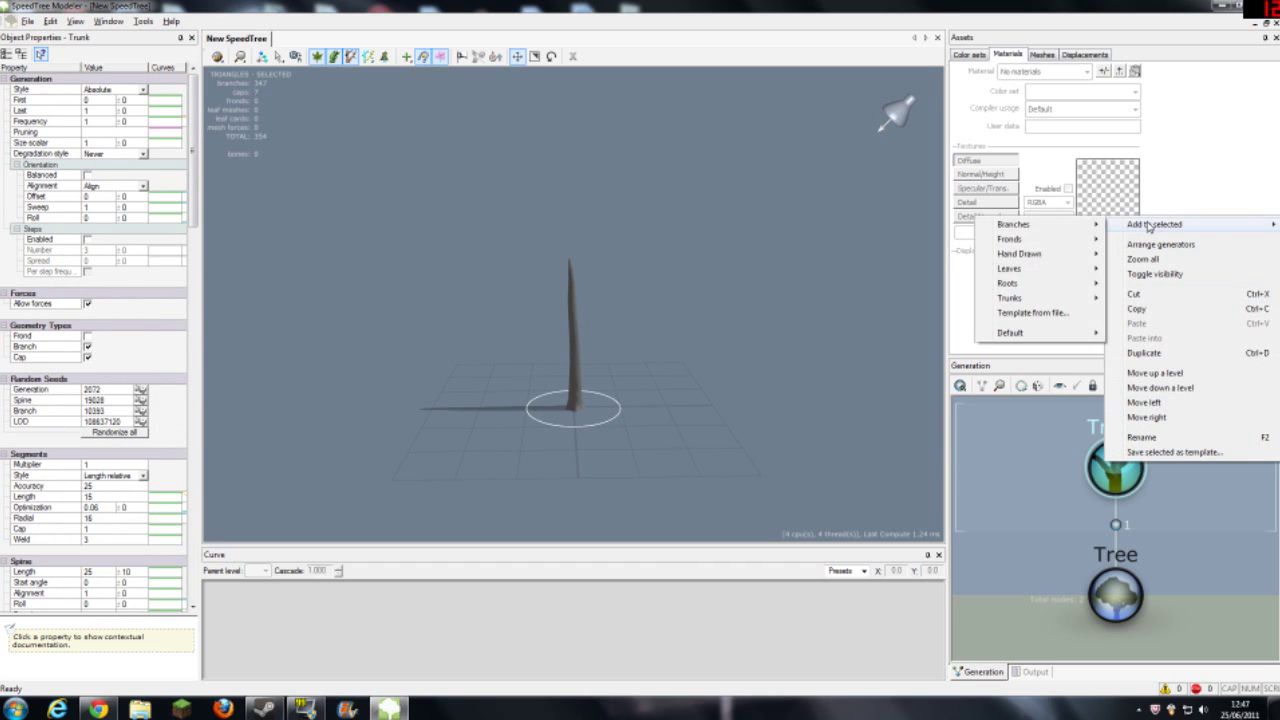
pyautogui.moveTo(1050, 250)
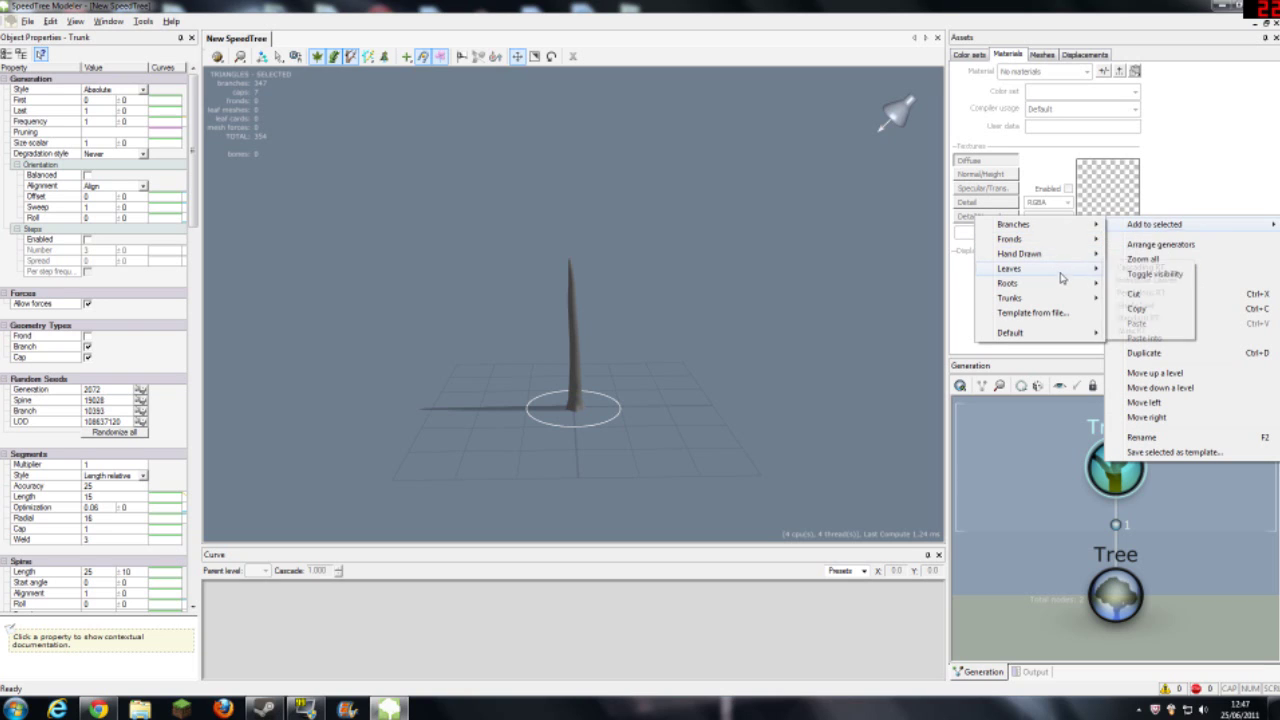
pyautogui.moveTo(1064, 224)
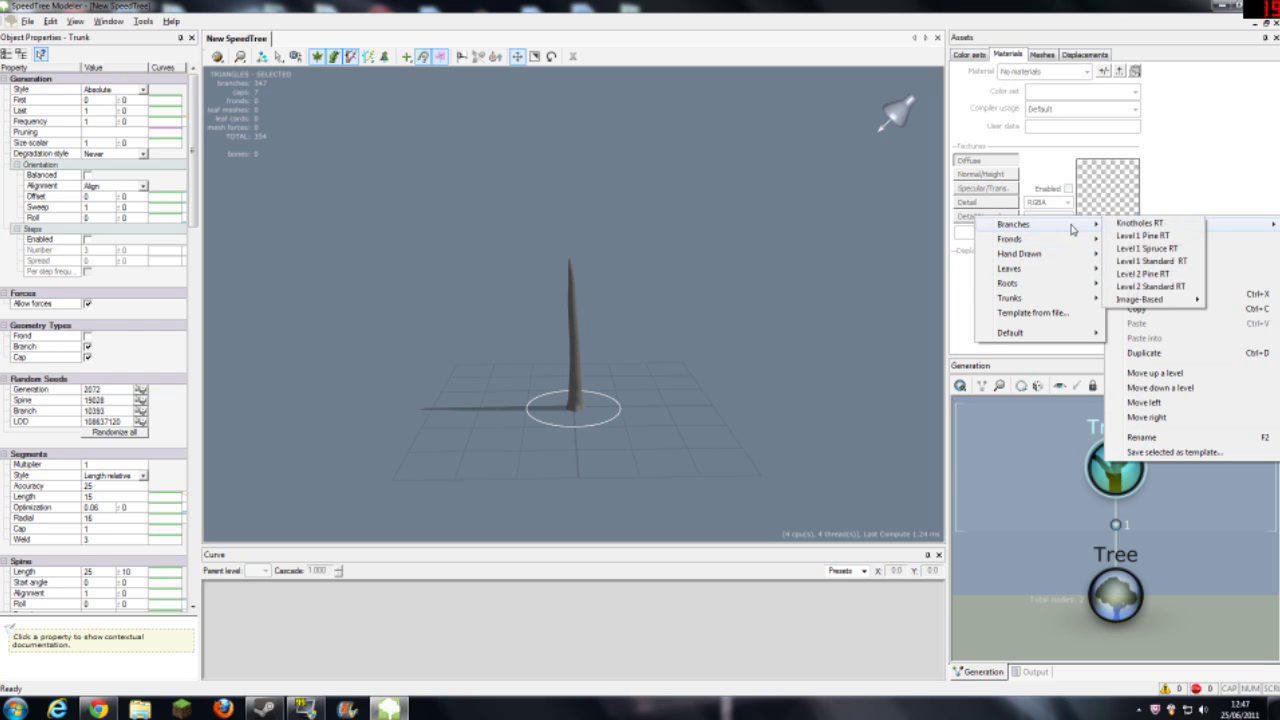
pyautogui.click(1150, 261)
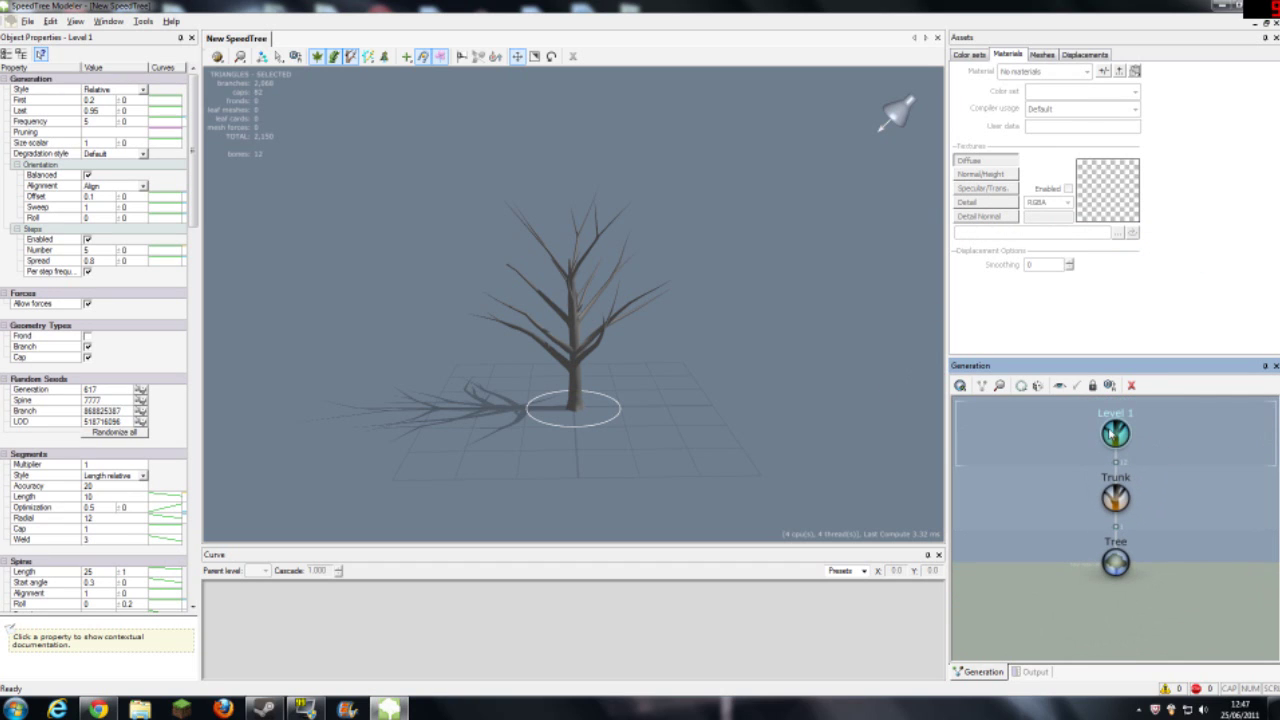
# Add Level 2 Standard RT branches to the Level 1 branch generator.
pyautogui.rightClick(1113, 432)
pyautogui.moveTo(1128, 437)
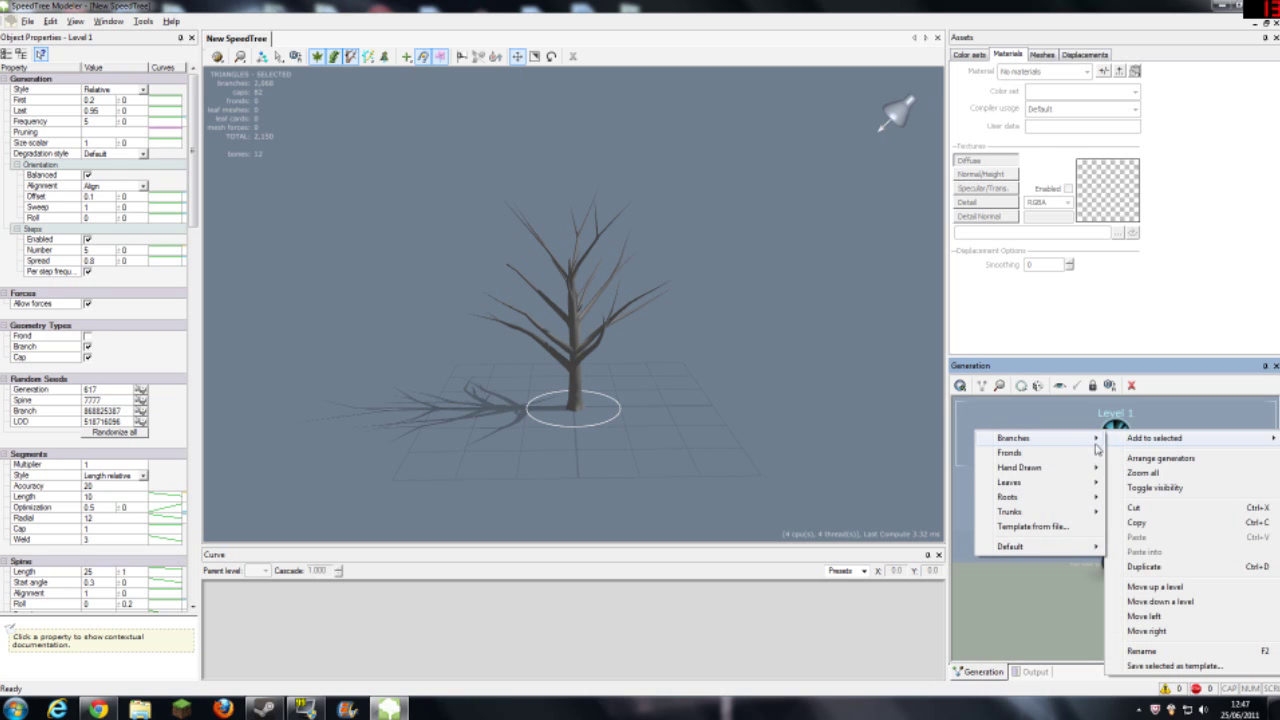
pyautogui.click(1150, 500)
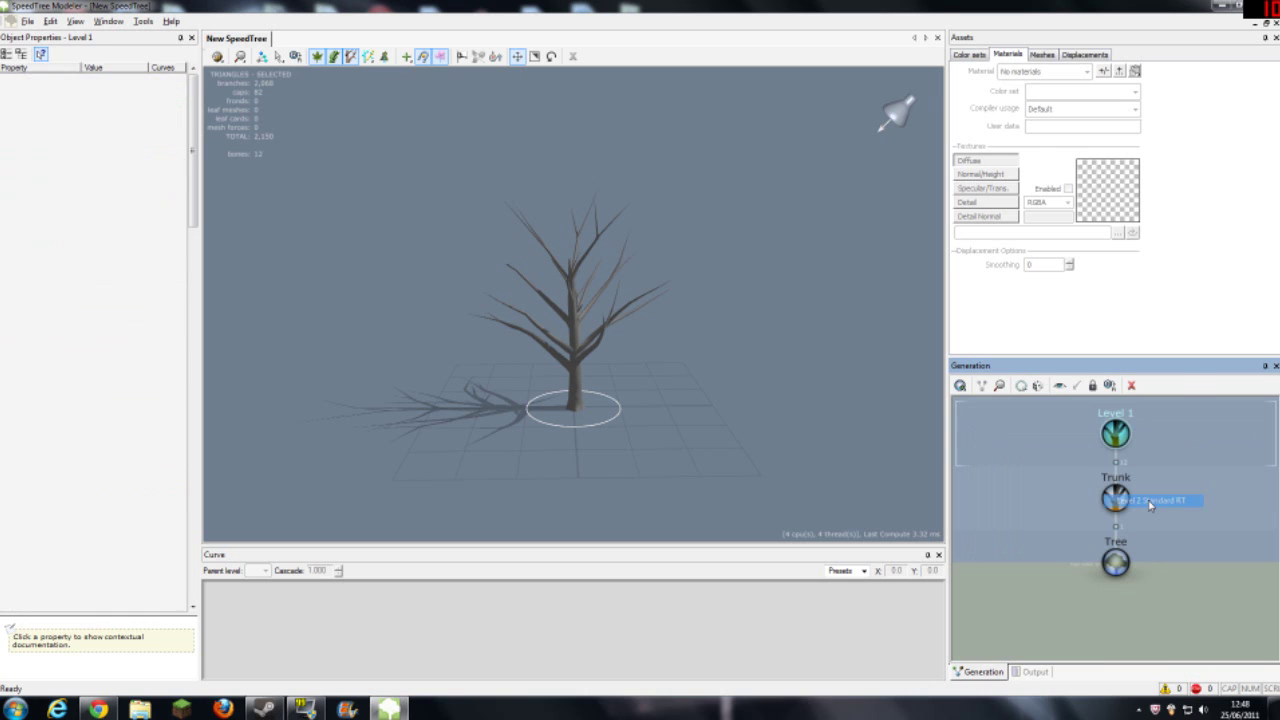
pyautogui.moveTo(455, 428)
pyautogui.mouseDown()
pyautogui.moveTo(600, 440)
pyautogui.moveTo(700, 415)
pyautogui.moveTo(523, 447)
pyautogui.moveTo(520, 400)
pyautogui.moveTo(414, 380)
pyautogui.moveTo(363, 417)
pyautogui.moveTo(460, 430)
pyautogui.moveTo(523, 380)
pyautogui.moveTo(475, 412)
pyautogui.moveTo(492, 436)
pyautogui.mouseUp()
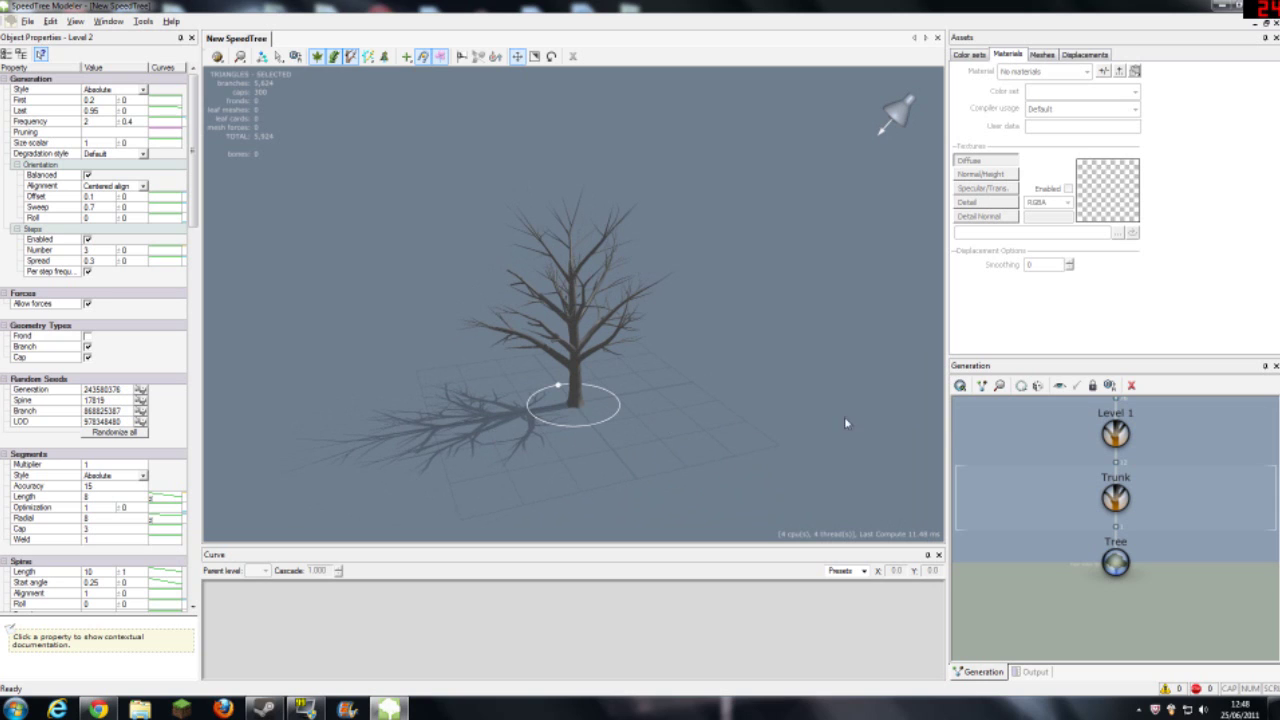
pyautogui.scroll(2, 844, 423)
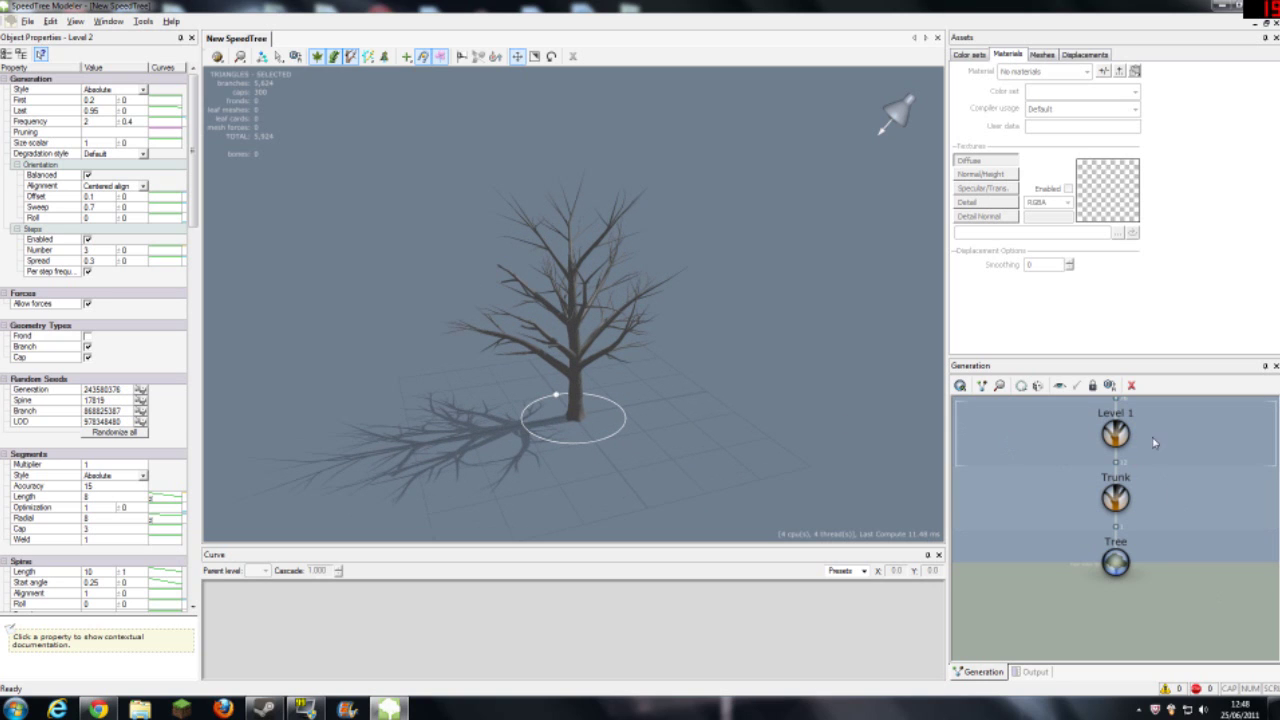
# Add Standard RT leaves to the Level 2 branch generator.
pyautogui.click(1138, 409)
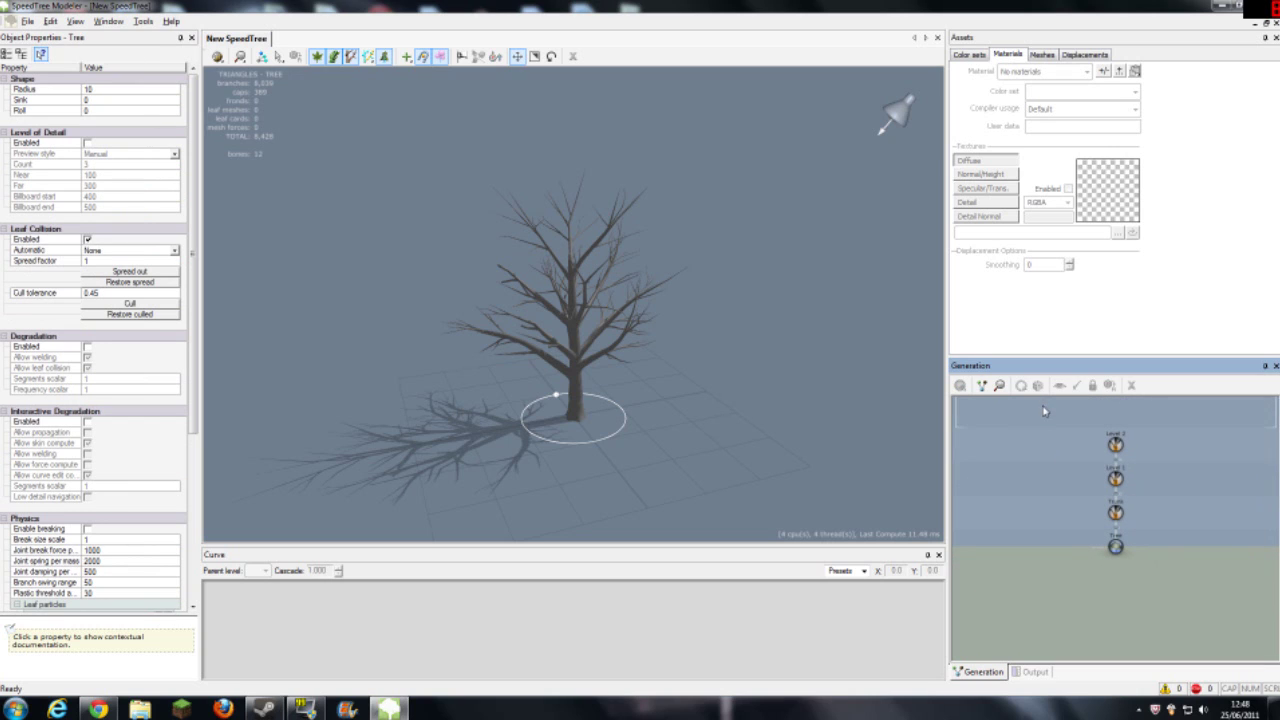
pyautogui.scroll(2, 1130, 478)
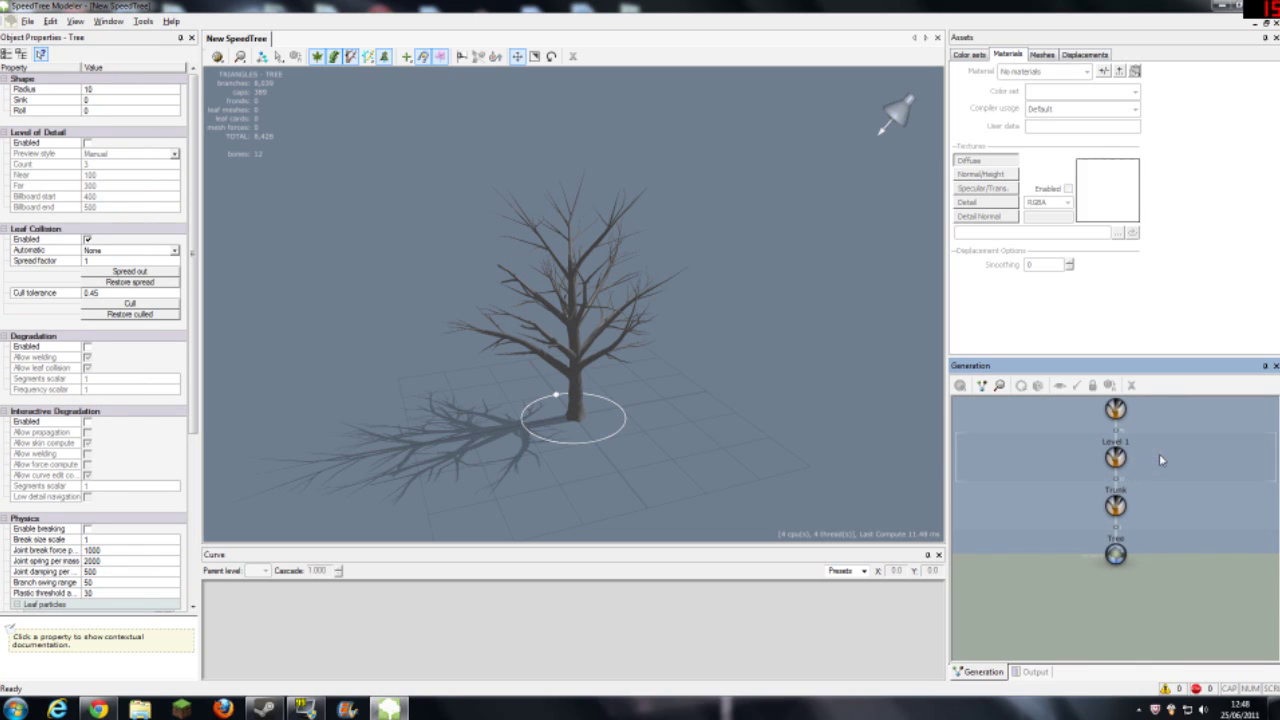
pyautogui.rightClick(1150, 603)
pyautogui.click(1135, 617)
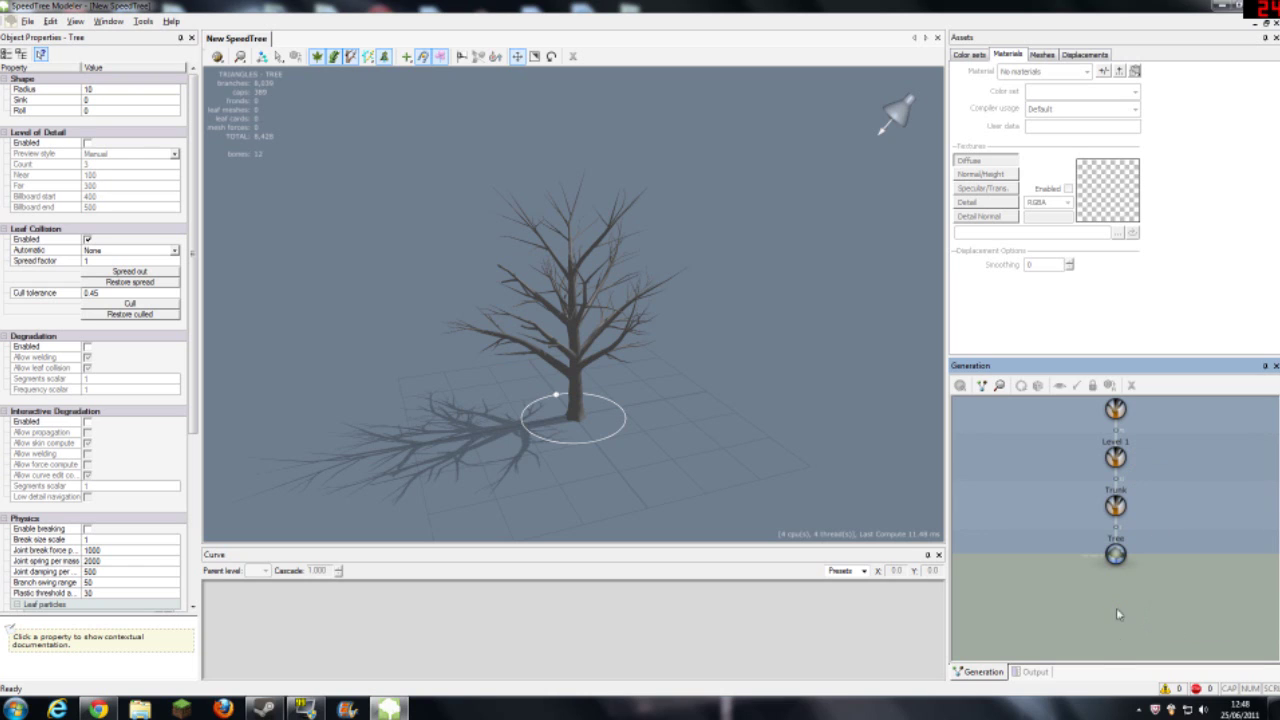
pyautogui.scroll(-1, 1120, 430)
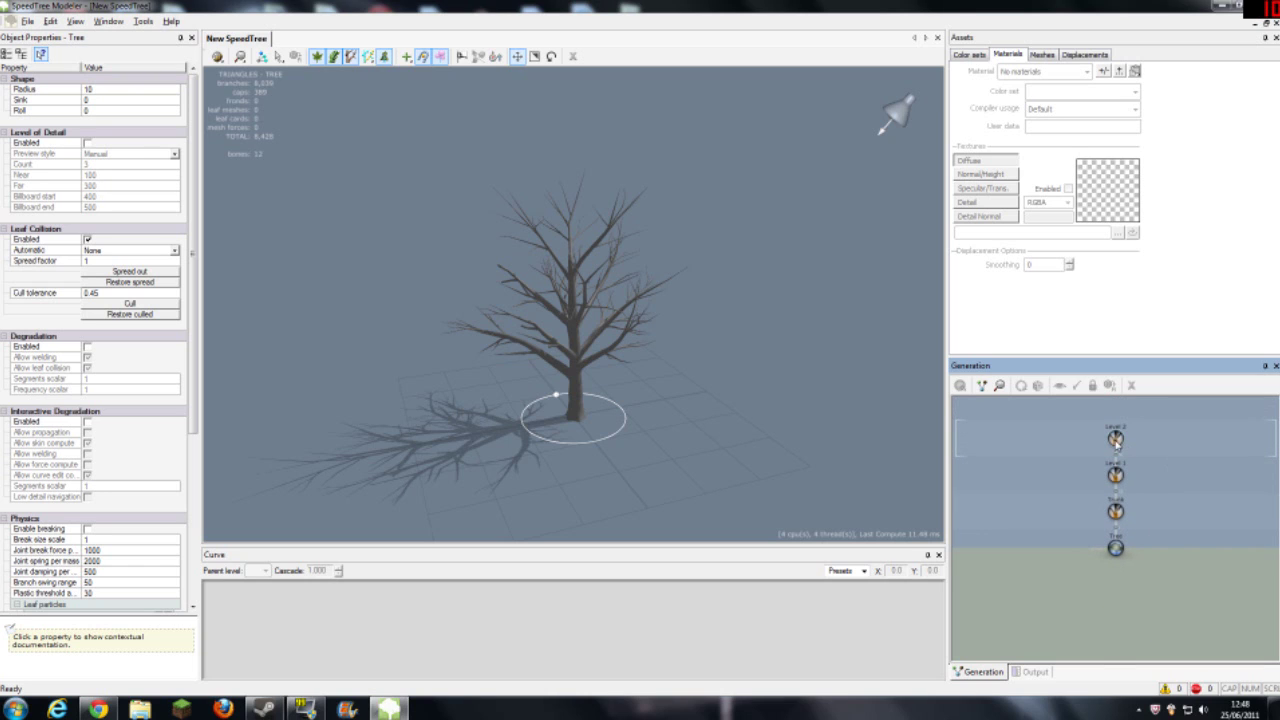
pyautogui.click(1116, 440)
pyautogui.rightClick(1116, 440)
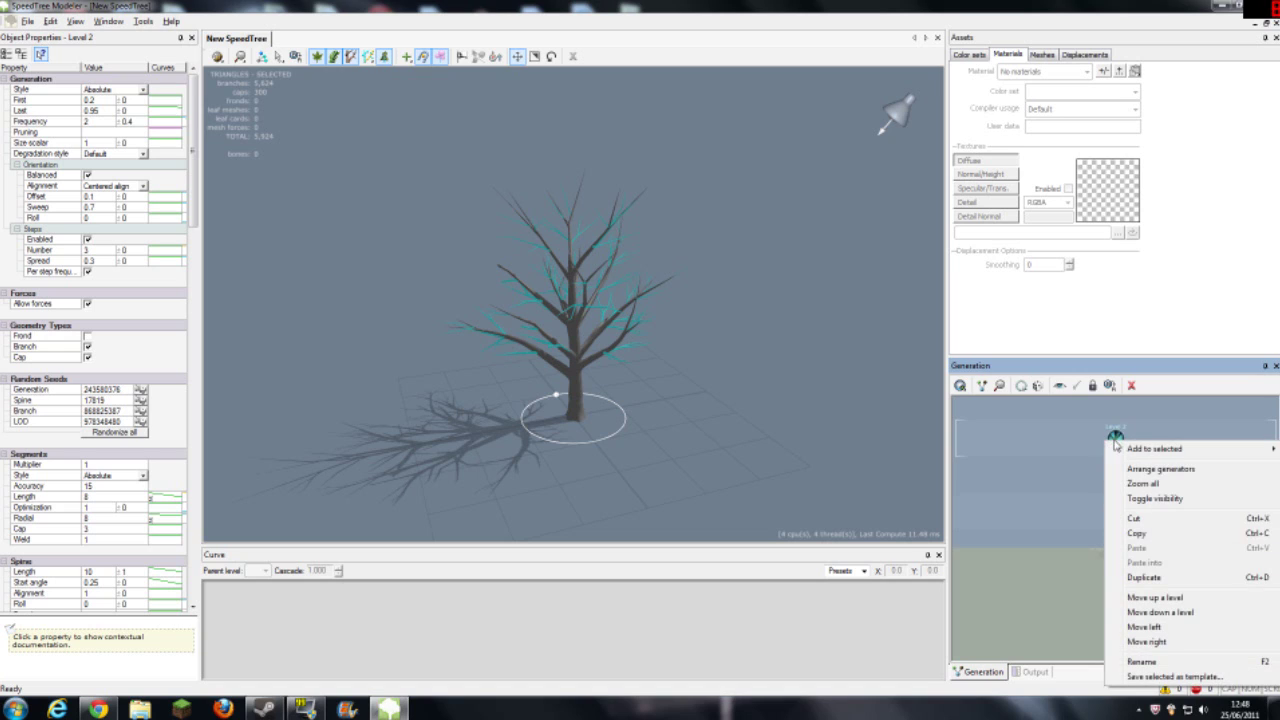
pyautogui.moveTo(1135, 452)
pyautogui.moveTo(1063, 465)
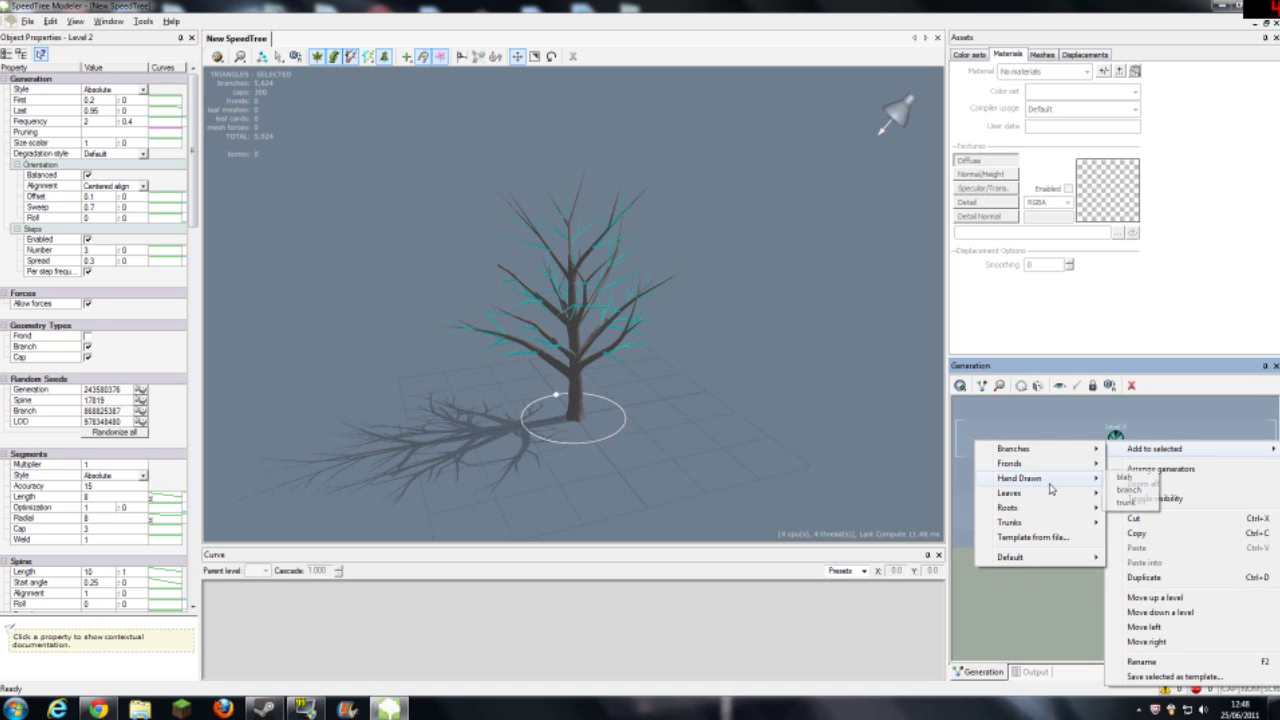
pyautogui.moveTo(1050, 488)
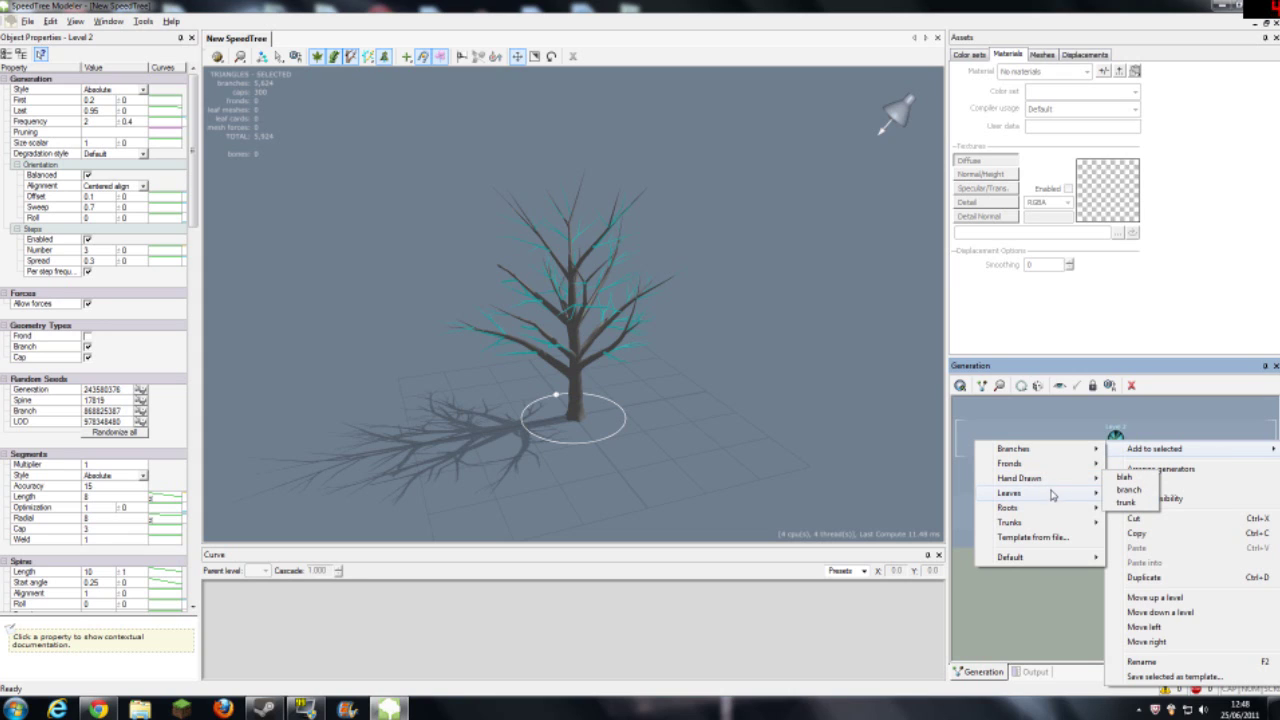
pyautogui.moveTo(1053, 512)
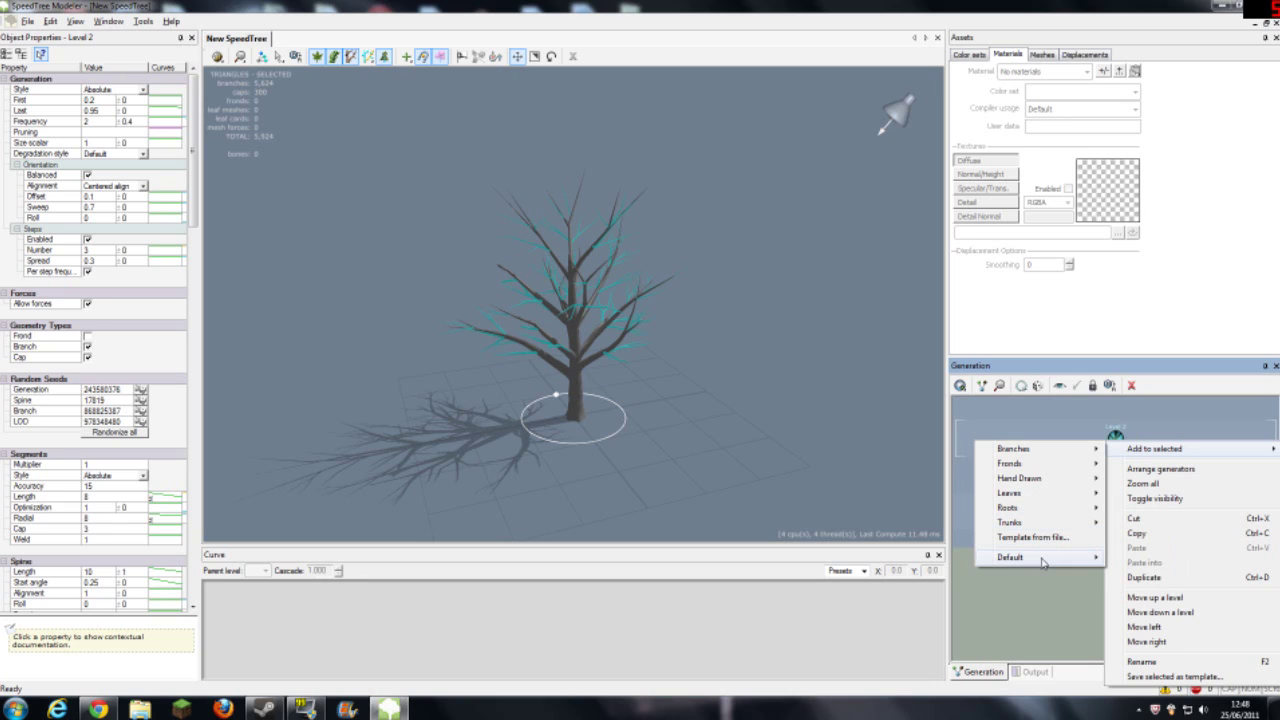
pyautogui.moveTo(1042, 563)
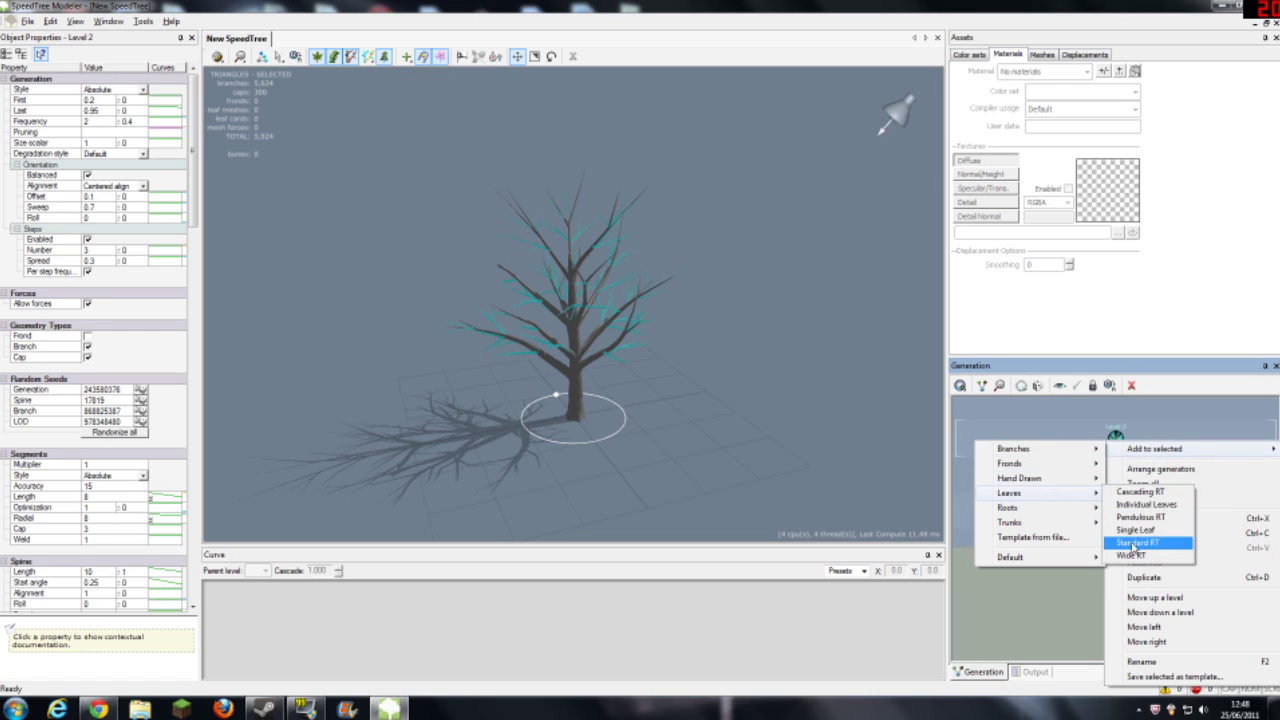
pyautogui.click(1131, 546)
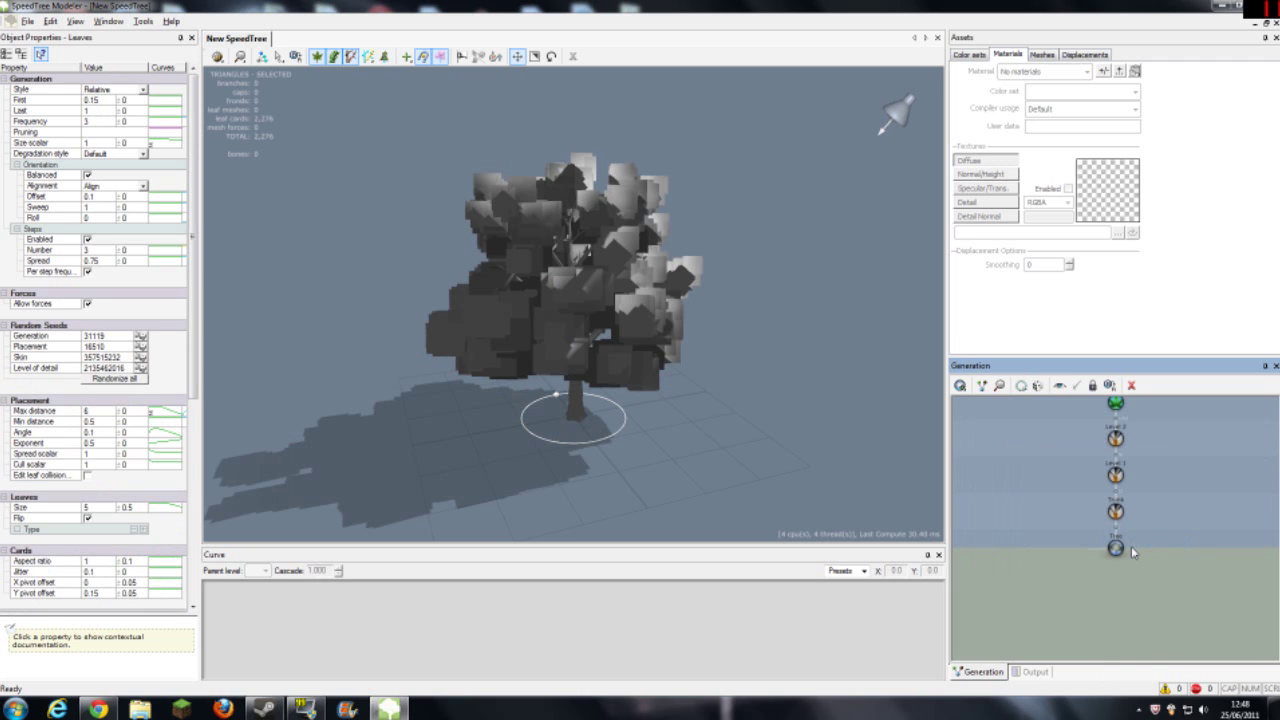
# Select the trunk and add a new material from the ConiferBark_Normal texture.
pyautogui.moveTo(716, 472)
pyautogui.mouseDown()
pyautogui.moveTo(673, 472)
pyautogui.moveTo(608, 432)
pyautogui.moveTo(556, 430)
pyautogui.moveTo(443, 466)
pyautogui.moveTo(421, 453)
pyautogui.moveTo(420, 409)
pyautogui.moveTo(426, 449)
pyautogui.moveTo(551, 514)
pyautogui.moveTo(586, 500)
pyautogui.moveTo(613, 462)
pyautogui.moveTo(649, 486)
pyautogui.moveTo(633, 473)
pyautogui.mouseUp()
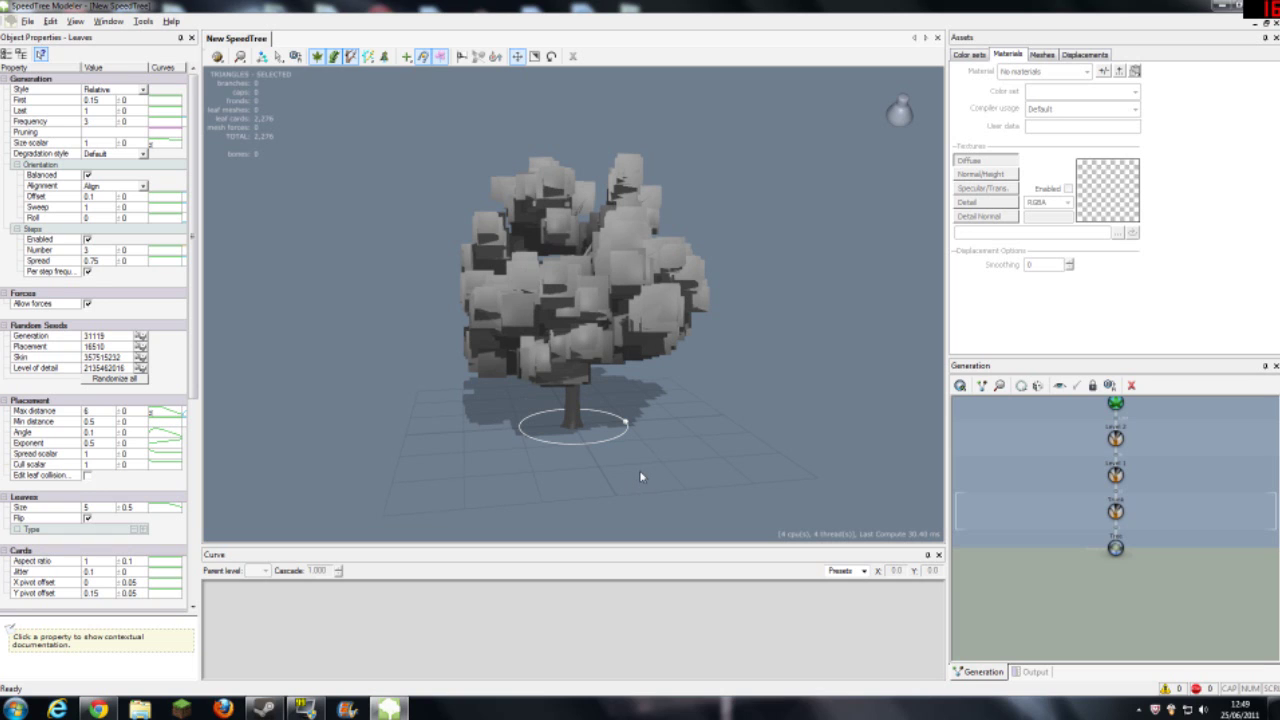
pyautogui.click(112, 421)
pyautogui.click(573, 416)
pyautogui.click(575, 413)
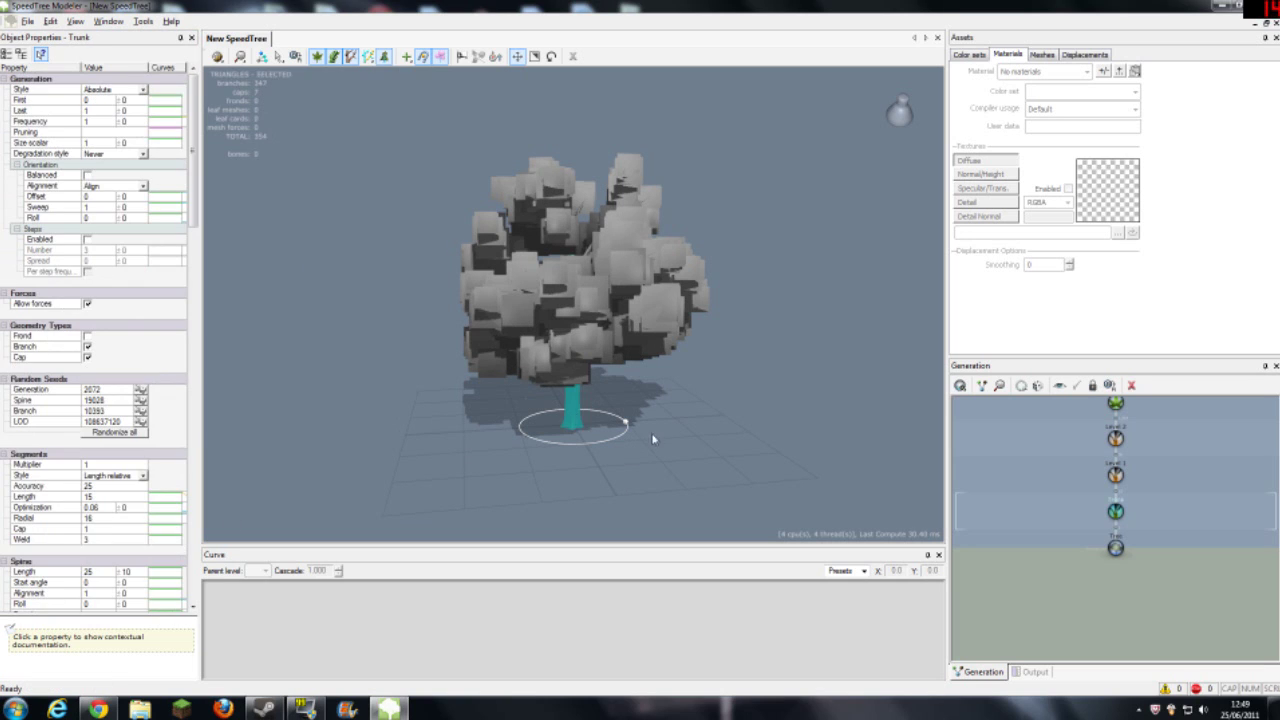
pyautogui.click(1117, 72)
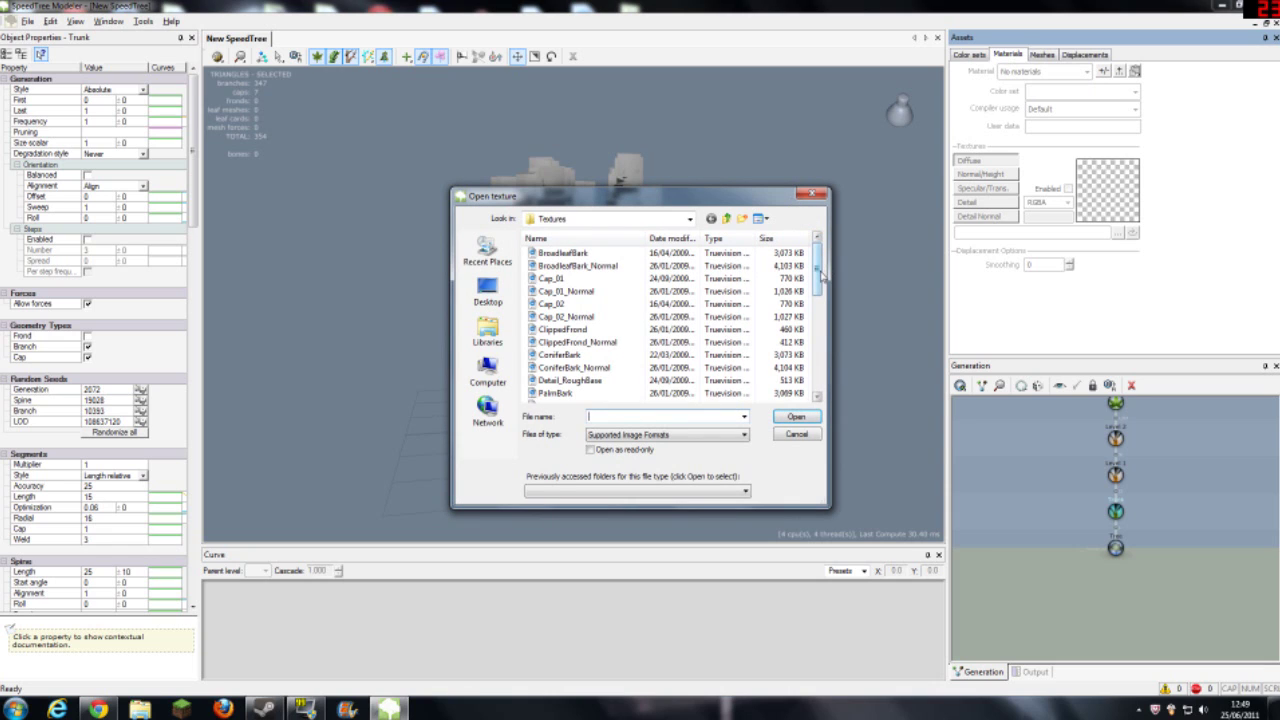
pyautogui.moveTo(818, 275); pyautogui.dragTo(818, 293)
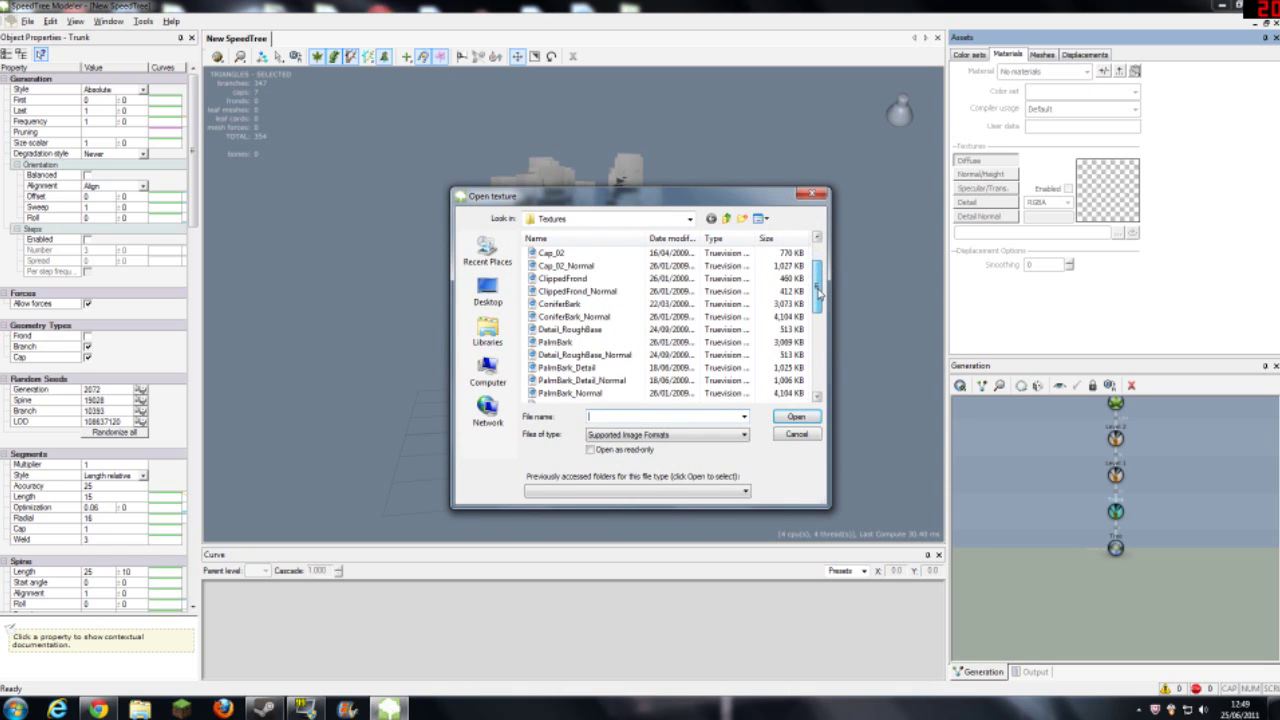
pyautogui.click(640, 316)
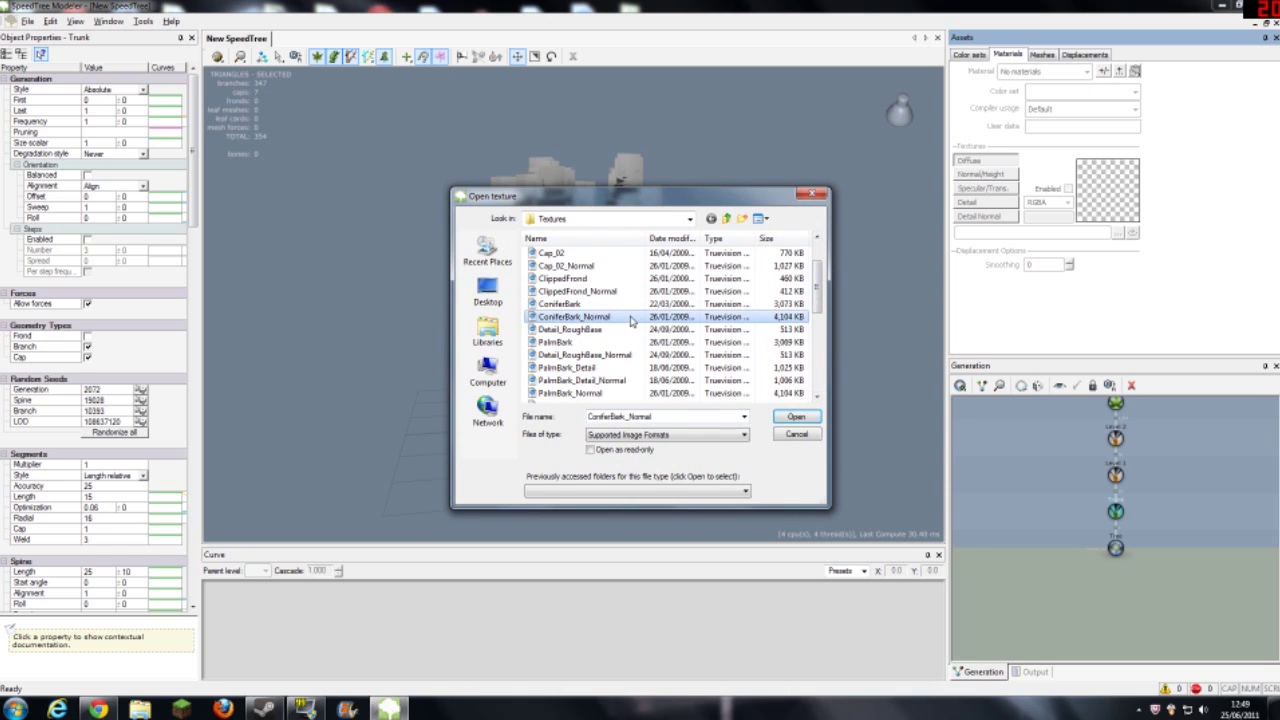
pyautogui.click(796, 418)
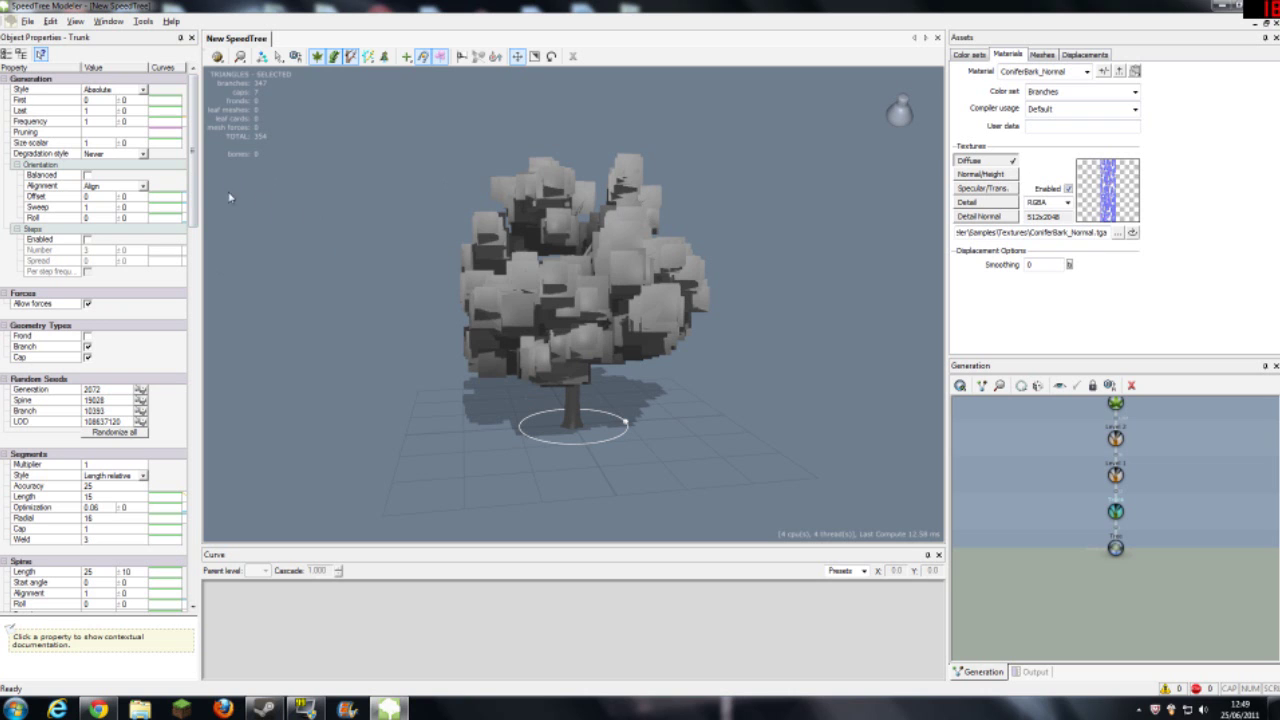
# Add a branch material slot to the trunk and assign ConiferBark_Normal to it.
pyautogui.moveTo(197, 195); pyautogui.dragTo(168, 449)
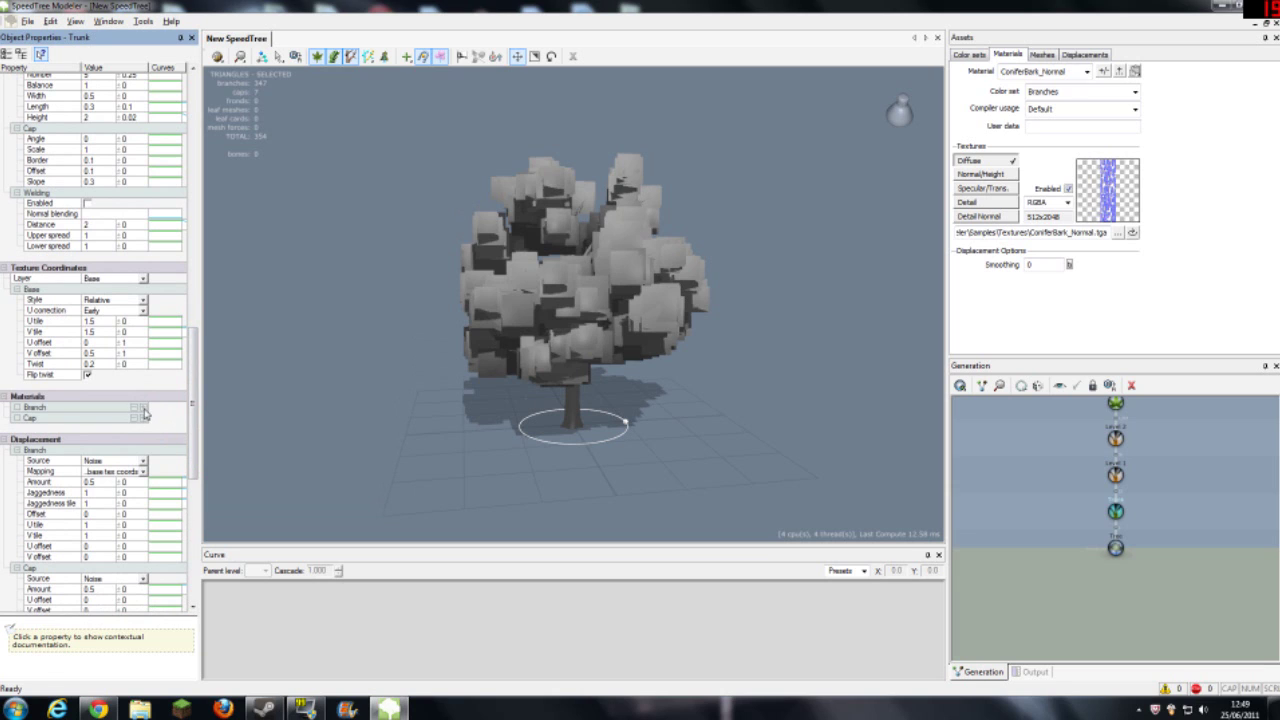
pyautogui.click(144, 409)
pyautogui.click(143, 428)
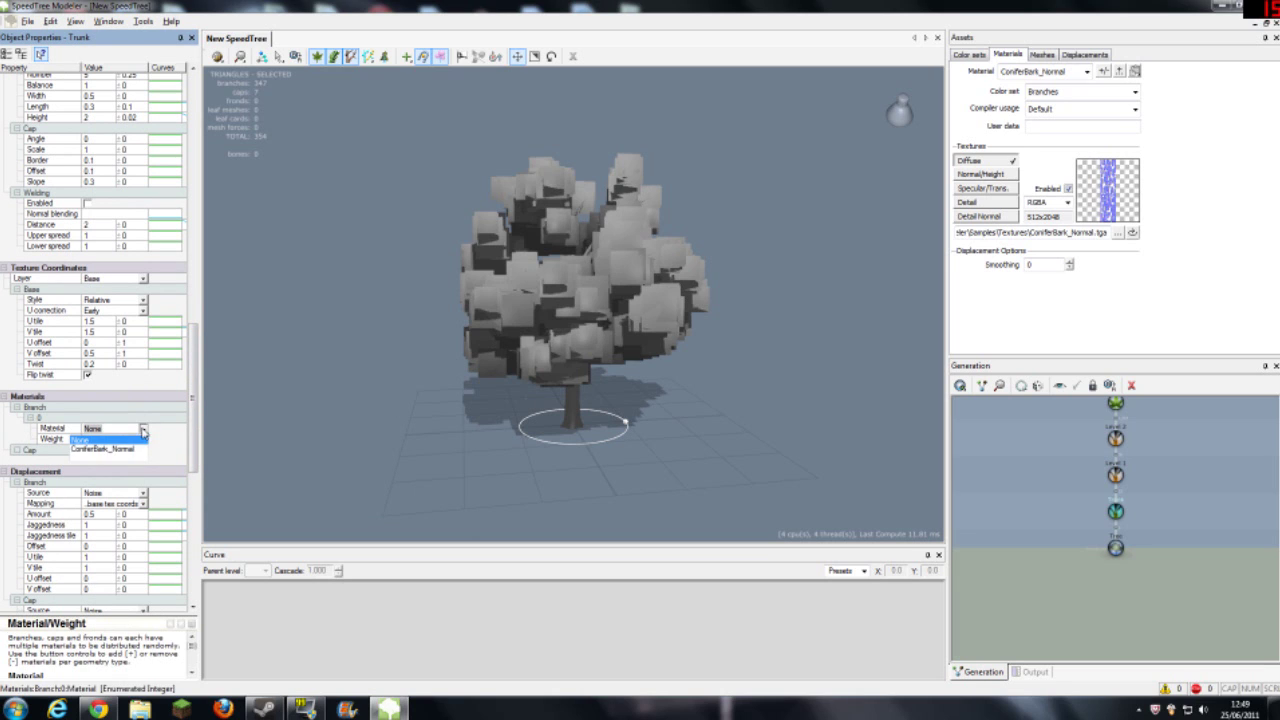
pyautogui.click(120, 449)
pyautogui.click(478, 478)
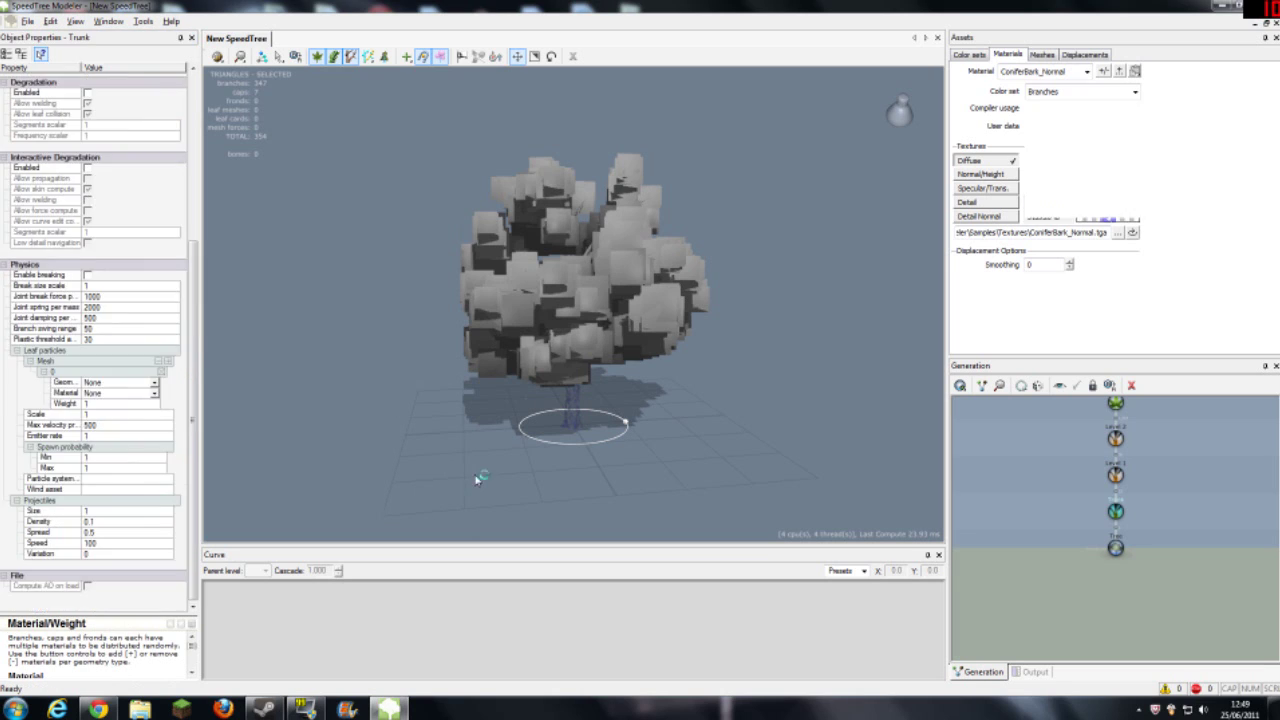
pyautogui.moveTo(491, 480)
pyautogui.mouseDown()
pyautogui.moveTo(560, 428)
pyautogui.moveTo(610, 436)
pyautogui.moveTo(654, 471)
pyautogui.moveTo(567, 488)
pyautogui.mouseUp()
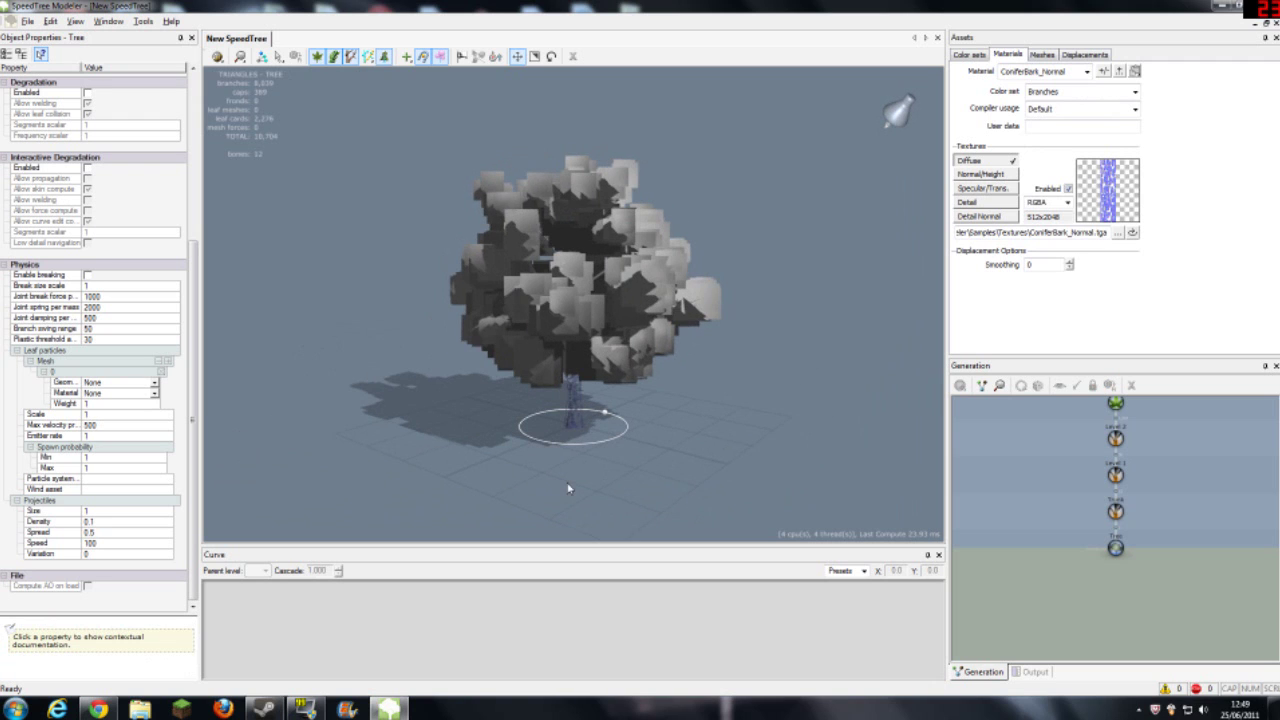
# Add another new material from the ConiferBark texture.
pyautogui.click(1119, 72)
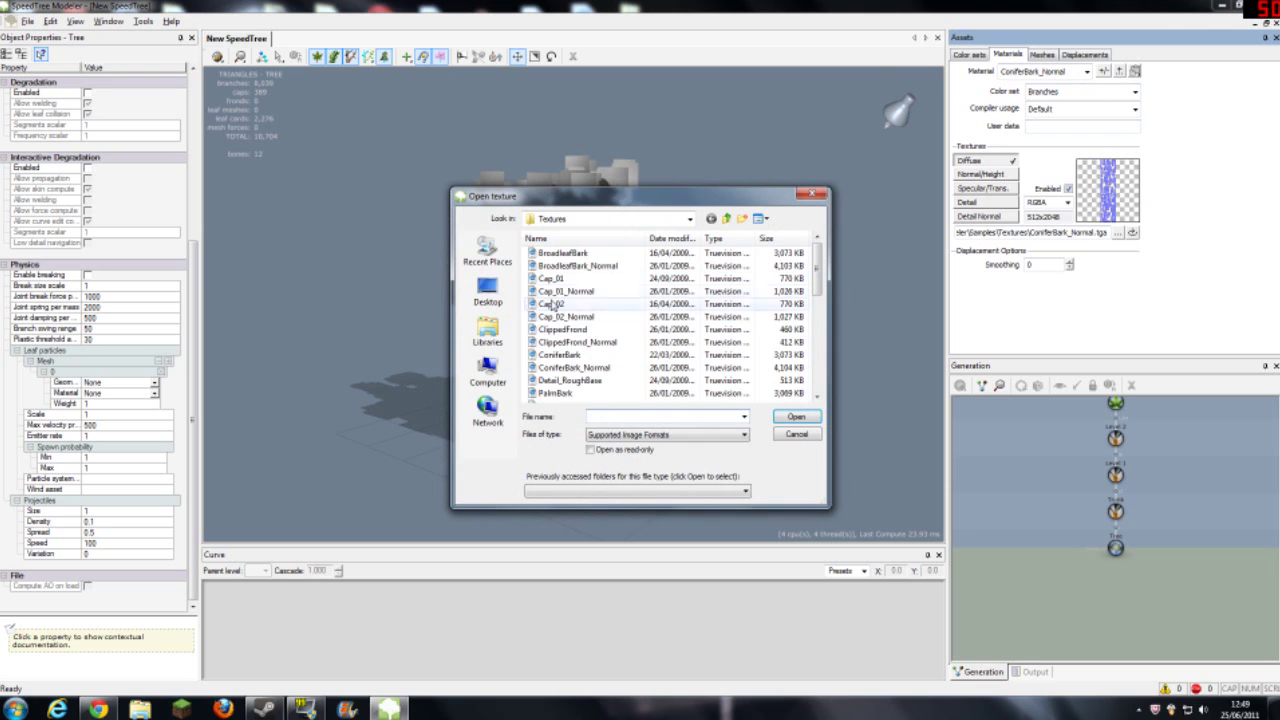
pyautogui.click(593, 356)
pyautogui.click(808, 418)
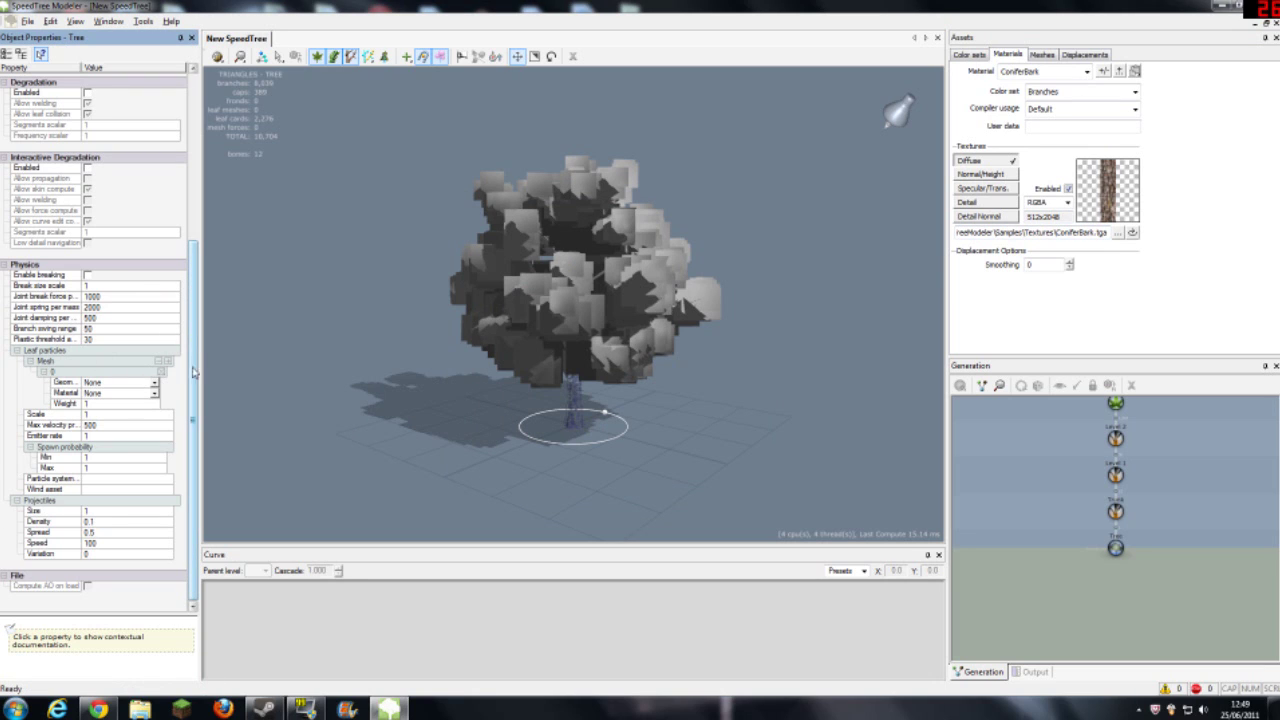
# Change the Trunk generator's branch material to ConiferBark.
pyautogui.moveTo(193, 372); pyautogui.dragTo(197, 128)
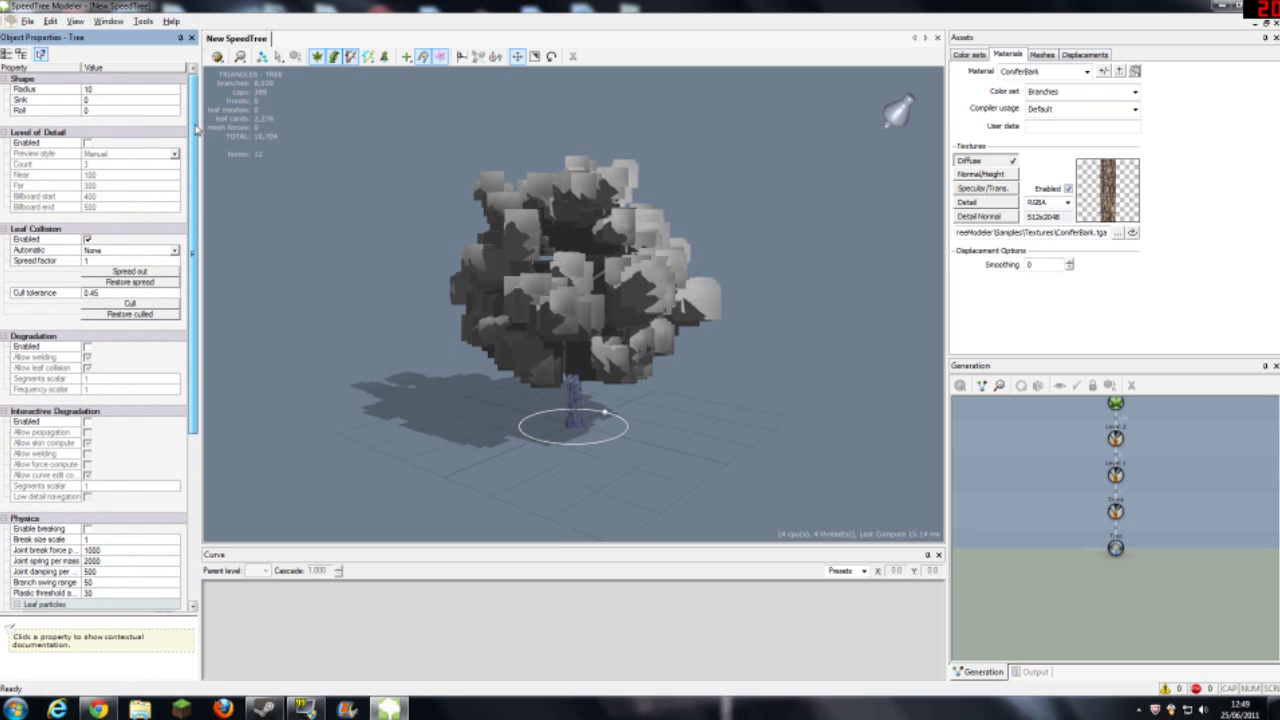
pyautogui.click(1114, 512)
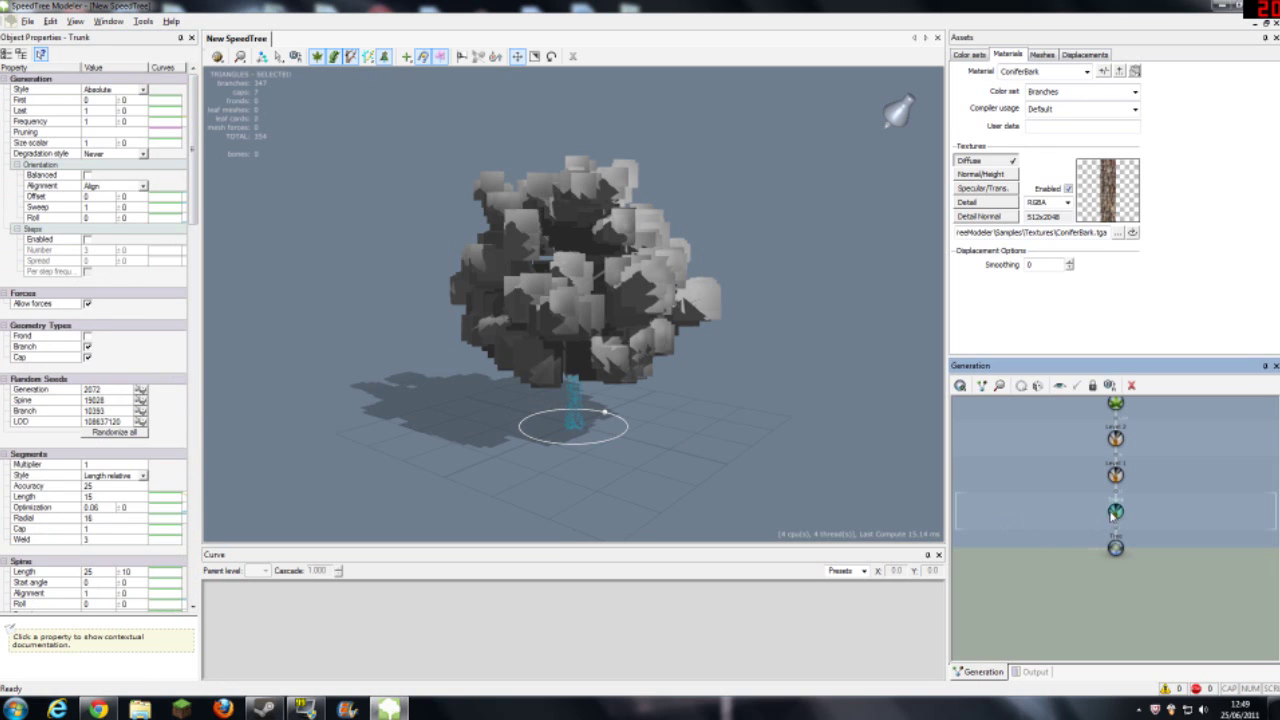
pyautogui.scroll(-15, 170, 424)
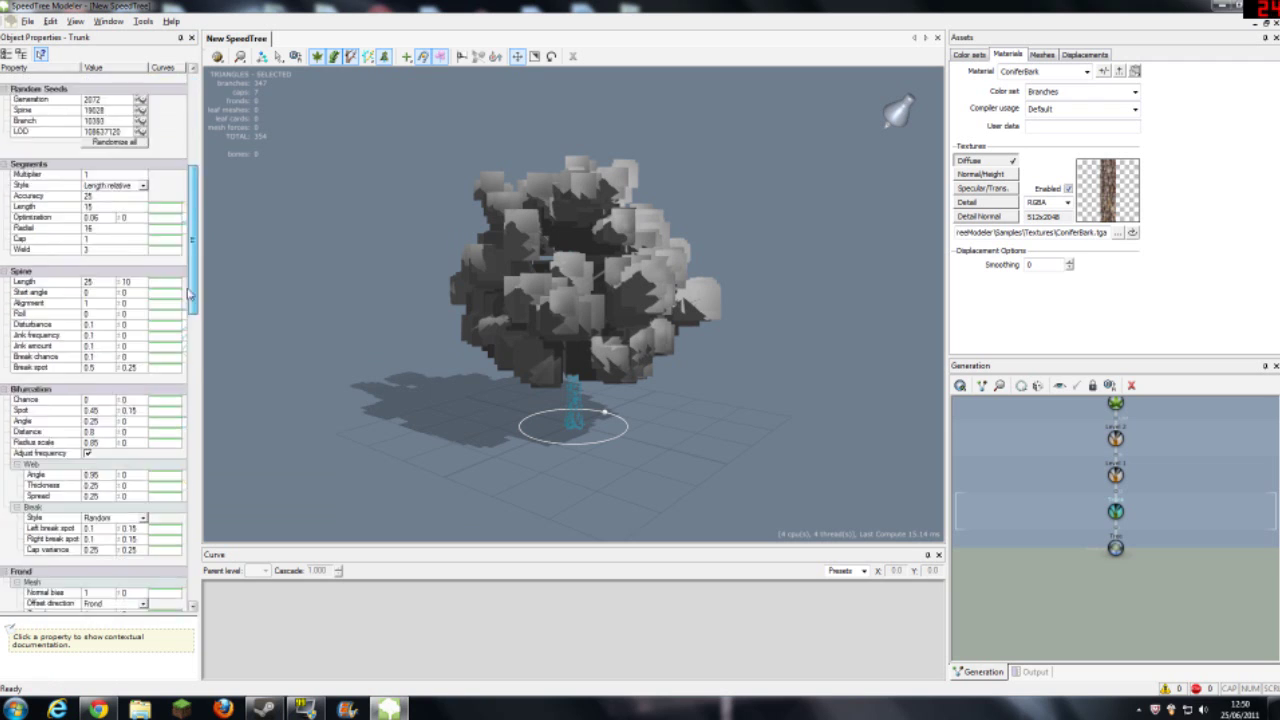
pyautogui.click(143, 488)
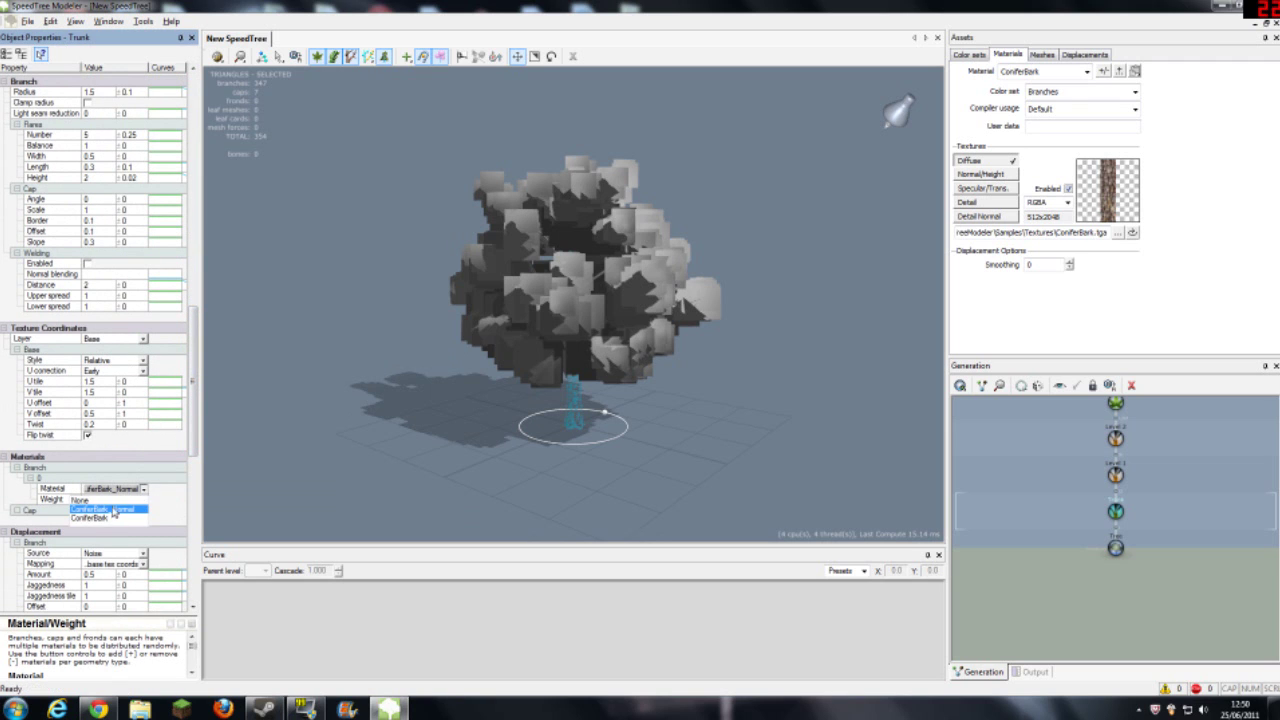
pyautogui.click(98, 518)
pyautogui.moveTo(374, 480); pyautogui.dragTo(460, 437)
# Add a branch material slot to the Level 1 branches and set it to ConiferBark.
pyautogui.click(1114, 476)
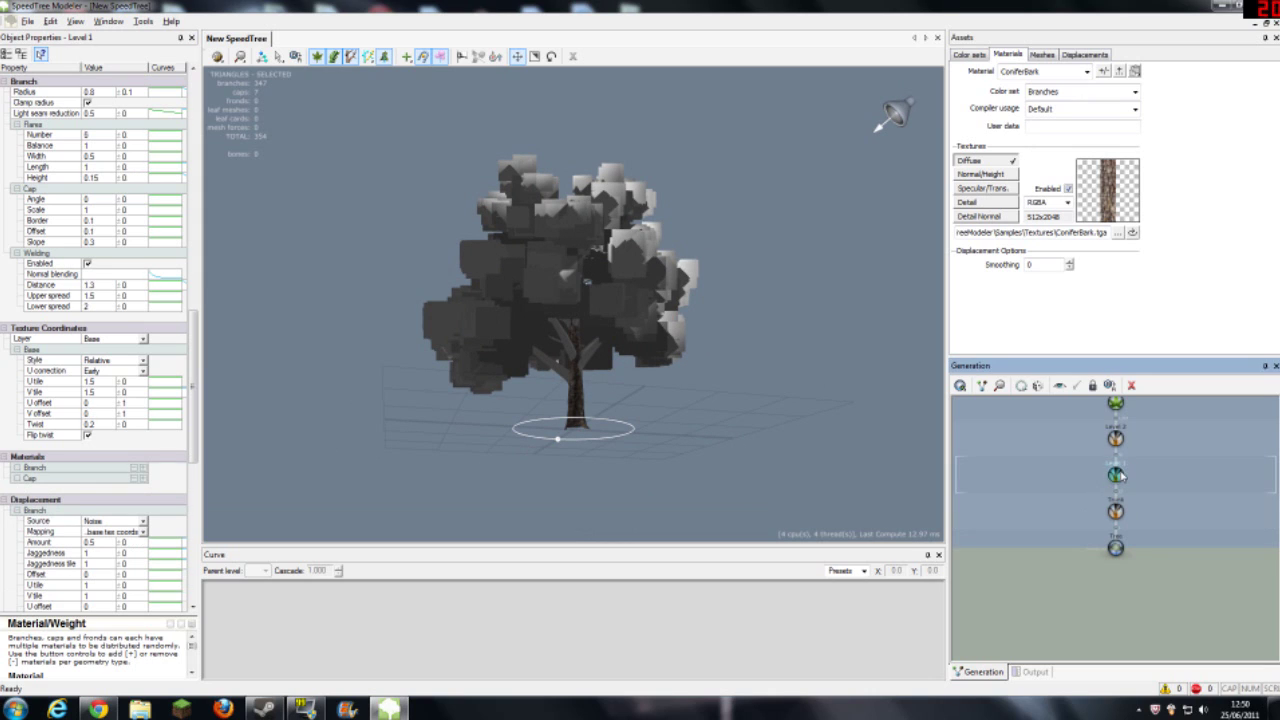
pyautogui.click(143, 468)
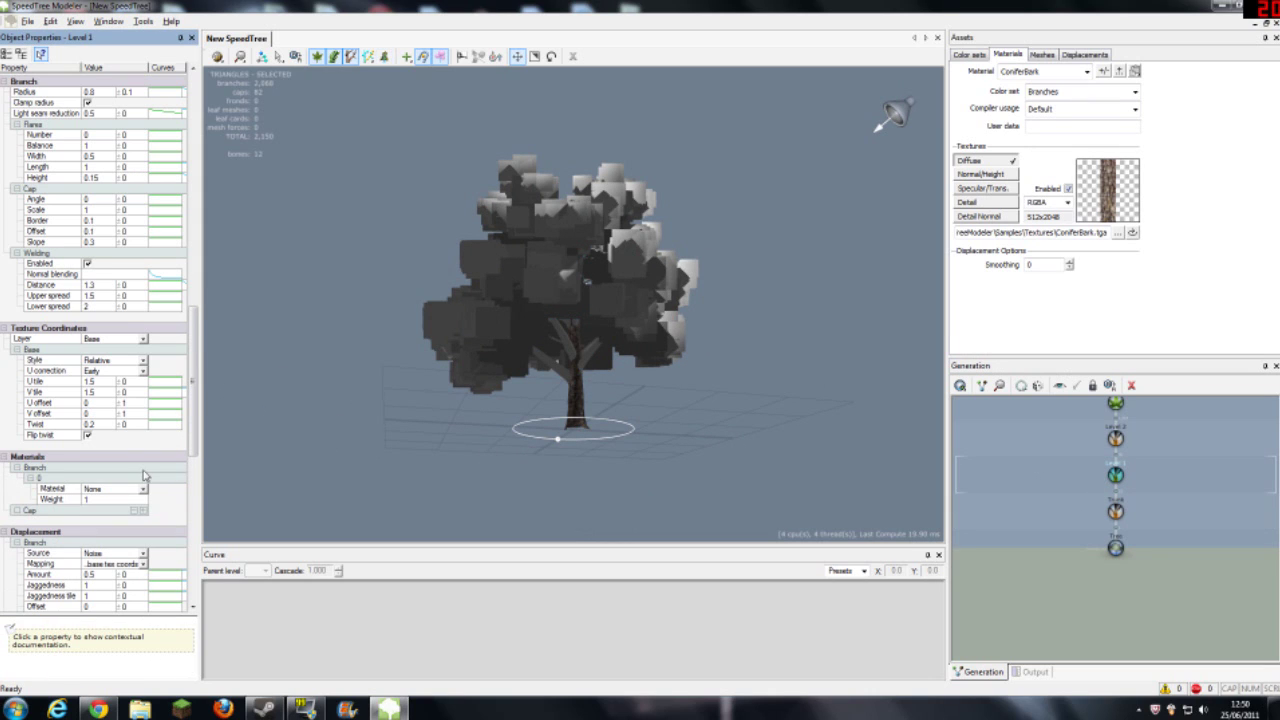
pyautogui.click(143, 488)
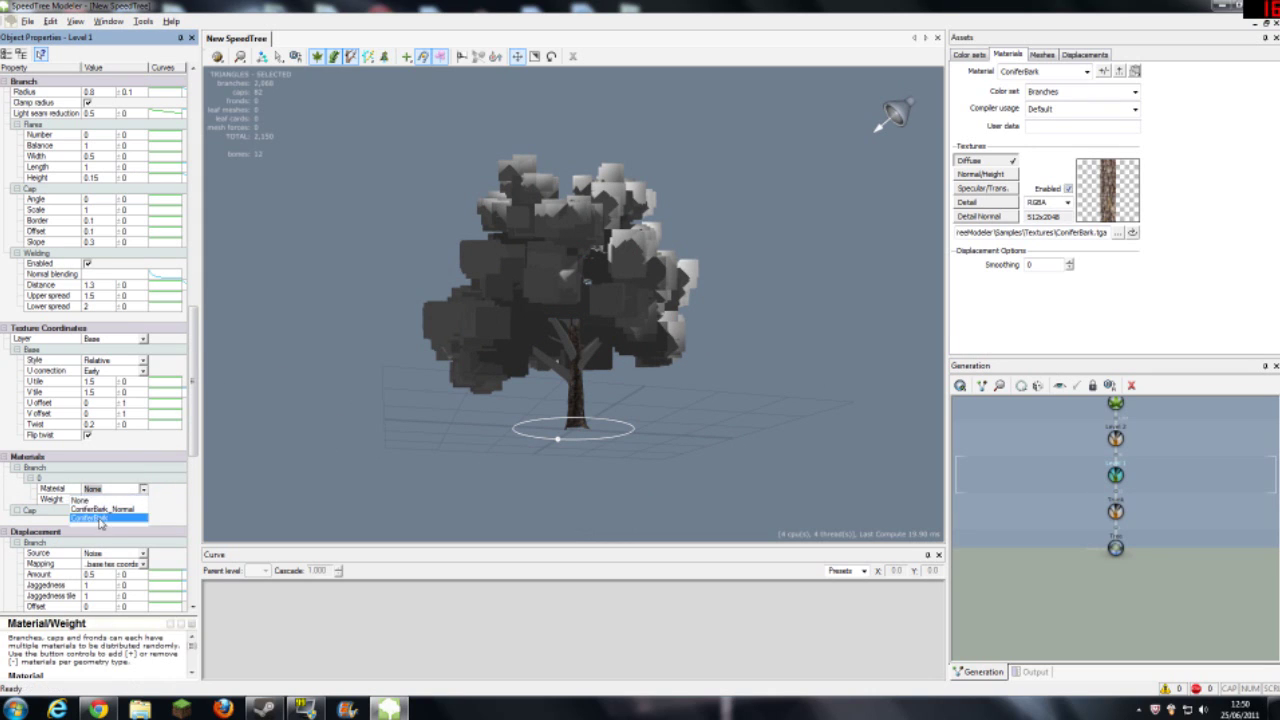
pyautogui.click(98, 518)
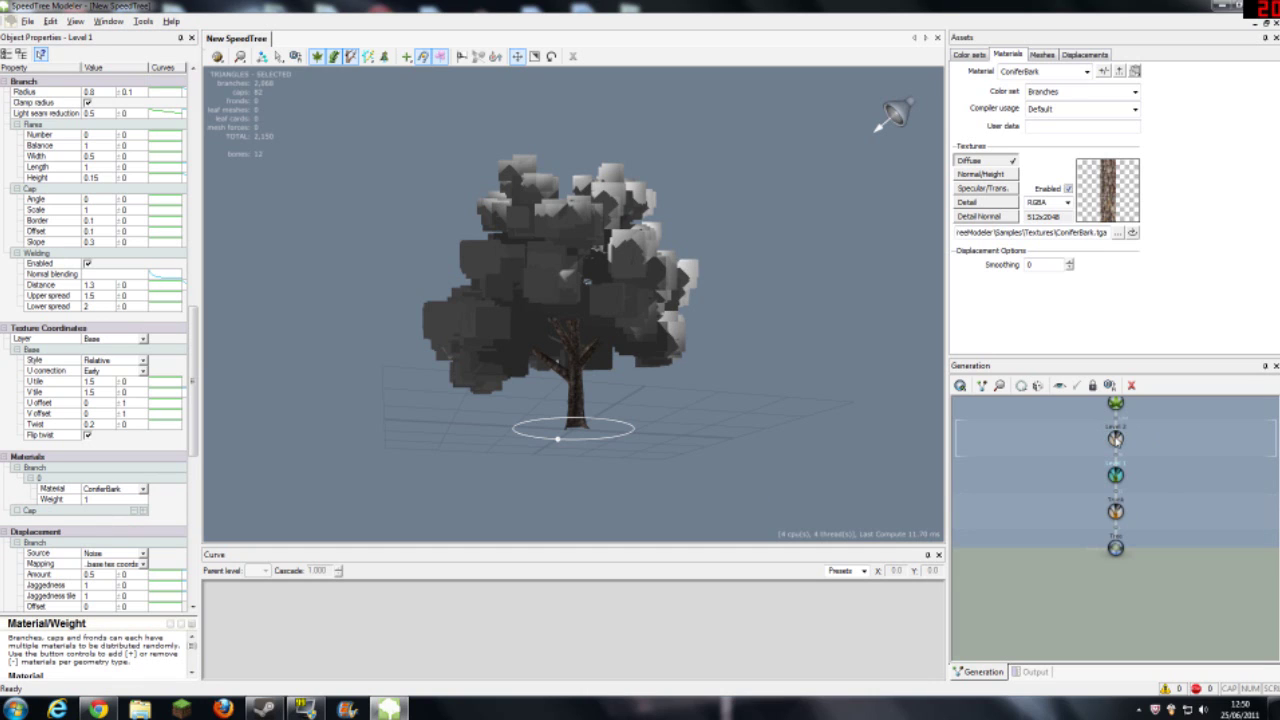
# Give the Level 2 branches a branch material slot set to ConiferBark, and add an unassigned cap material slot.
pyautogui.click(1116, 439)
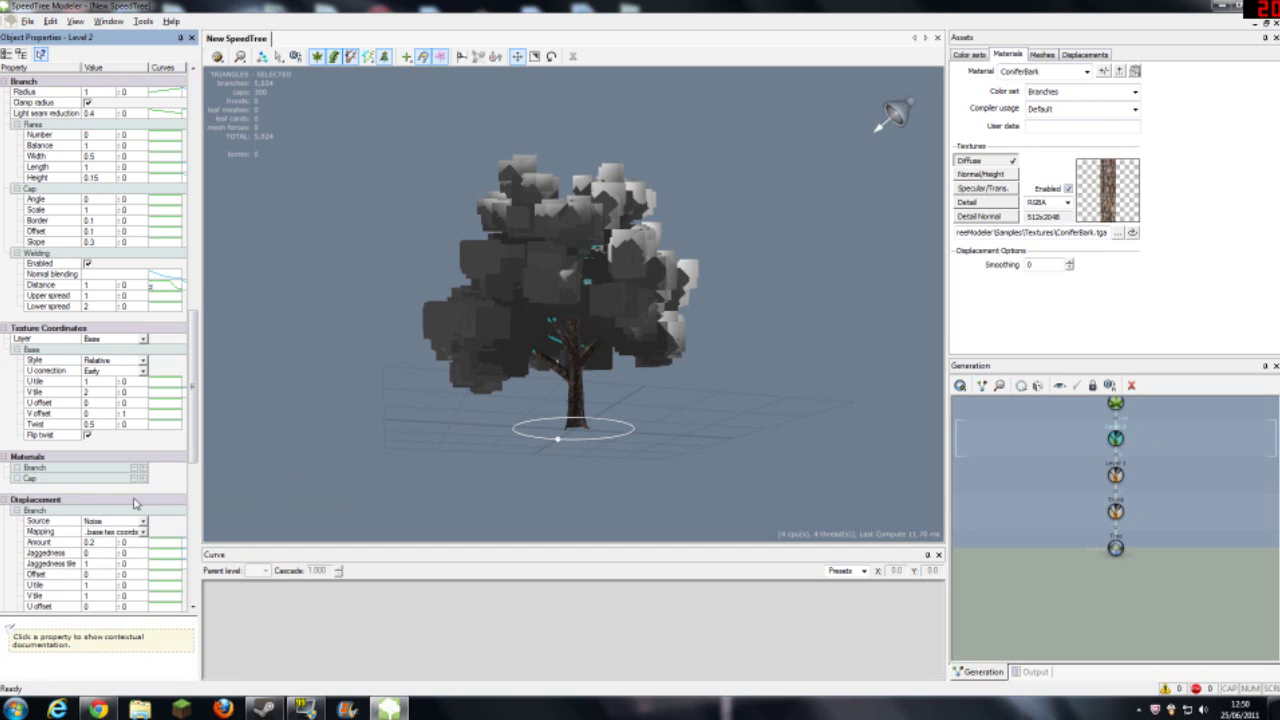
pyautogui.click(141, 469)
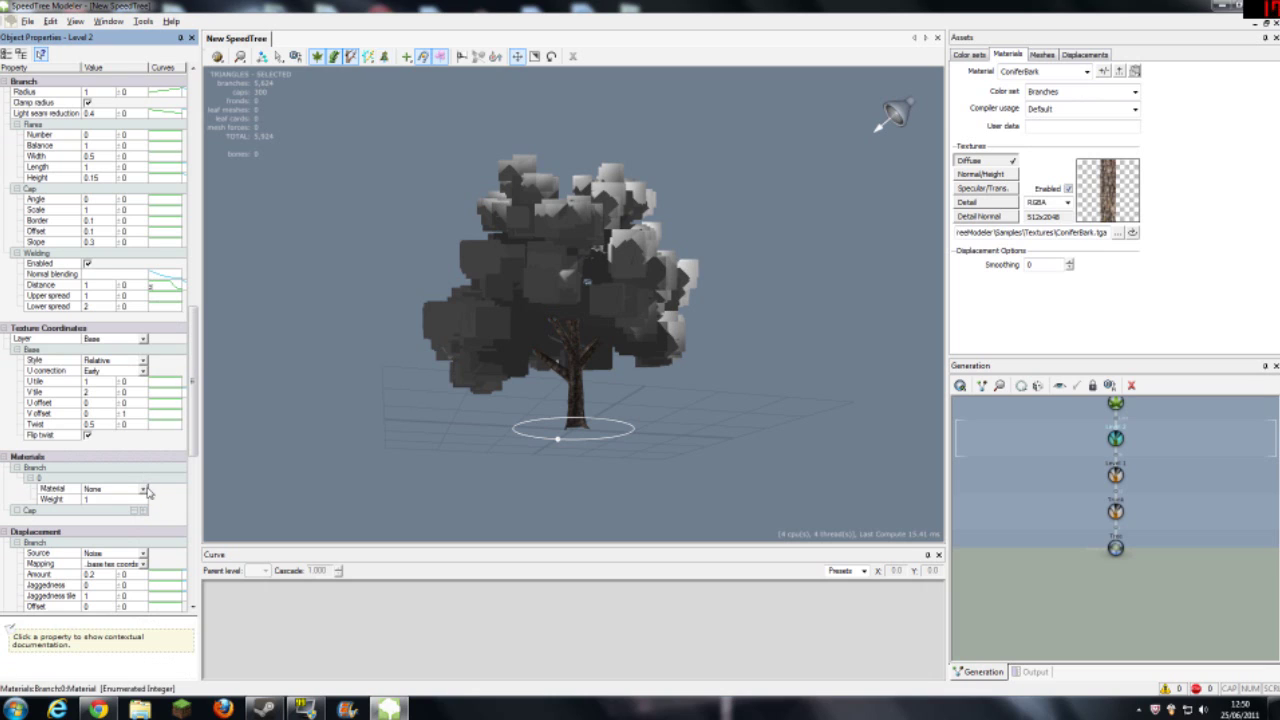
pyautogui.click(143, 488)
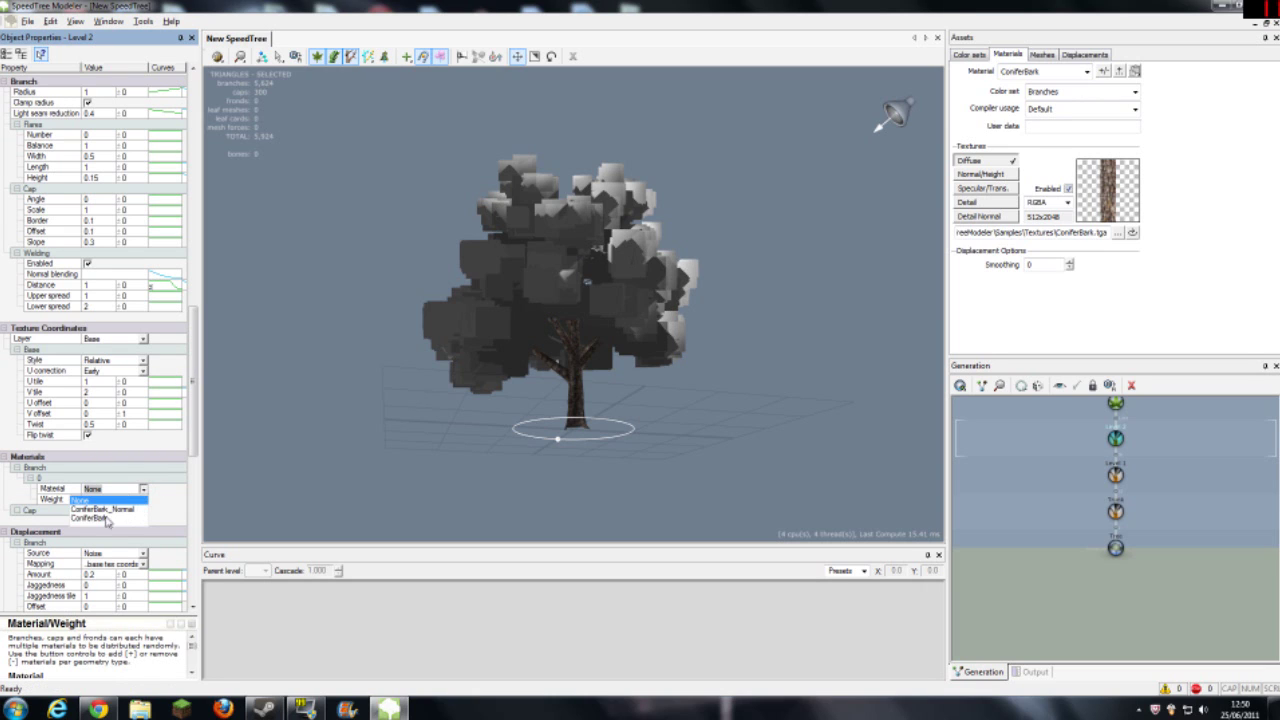
pyautogui.click(103, 522)
pyautogui.click(1134, 490)
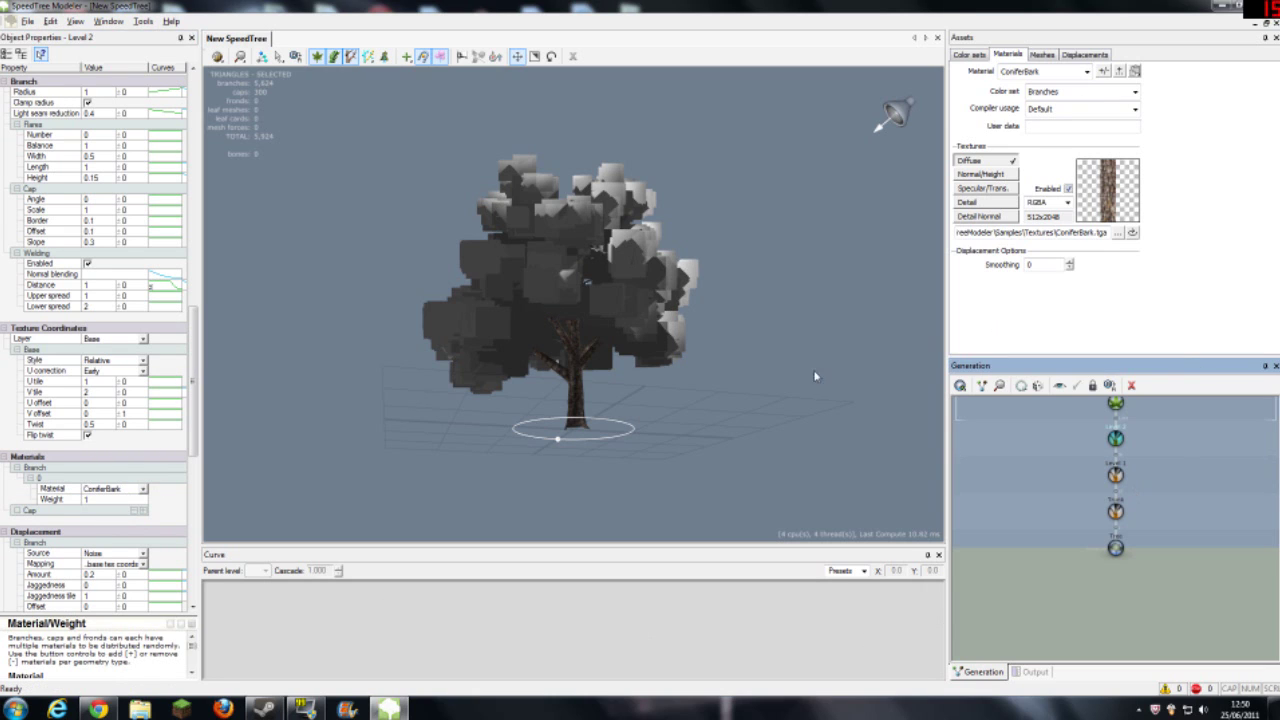
pyautogui.moveTo(565, 437); pyautogui.dragTo(660, 476)
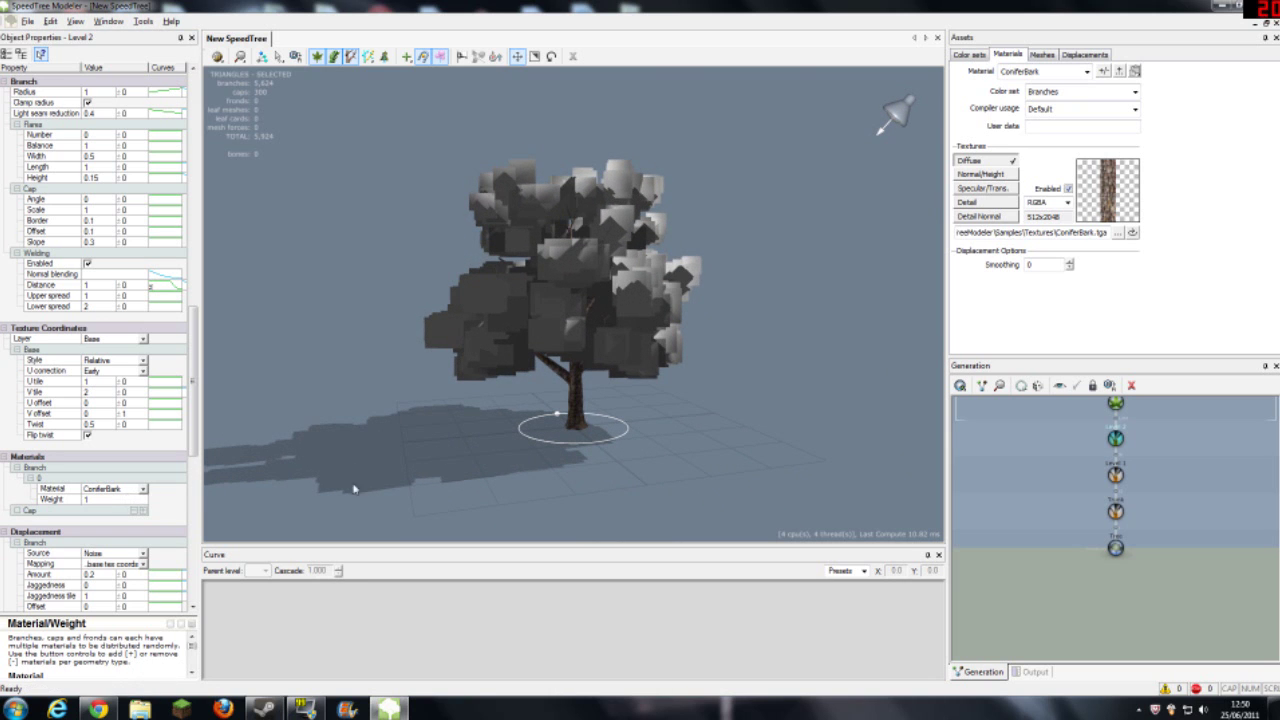
pyautogui.moveTo(357, 487); pyautogui.dragTo(555, 480)
pyautogui.click(142, 511)
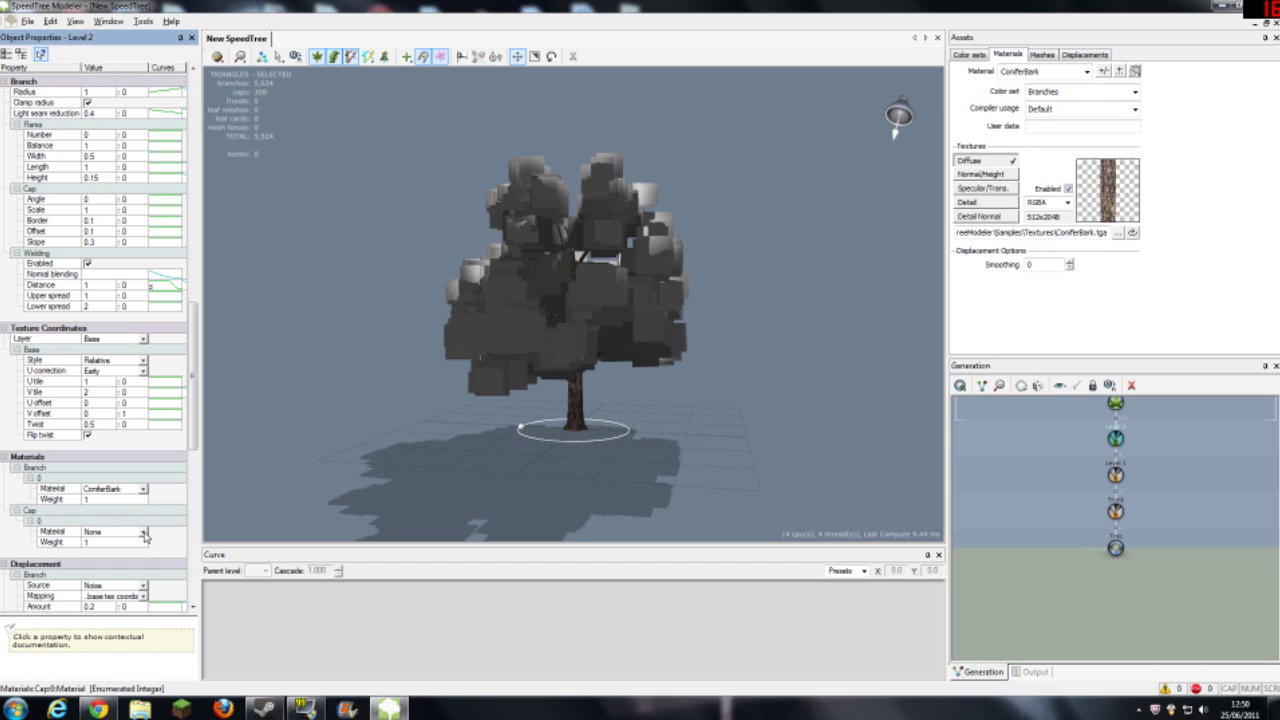
# Add a cap material slot to the Trunk generator and set it to ConiferBark.
pyautogui.click(1115, 510)
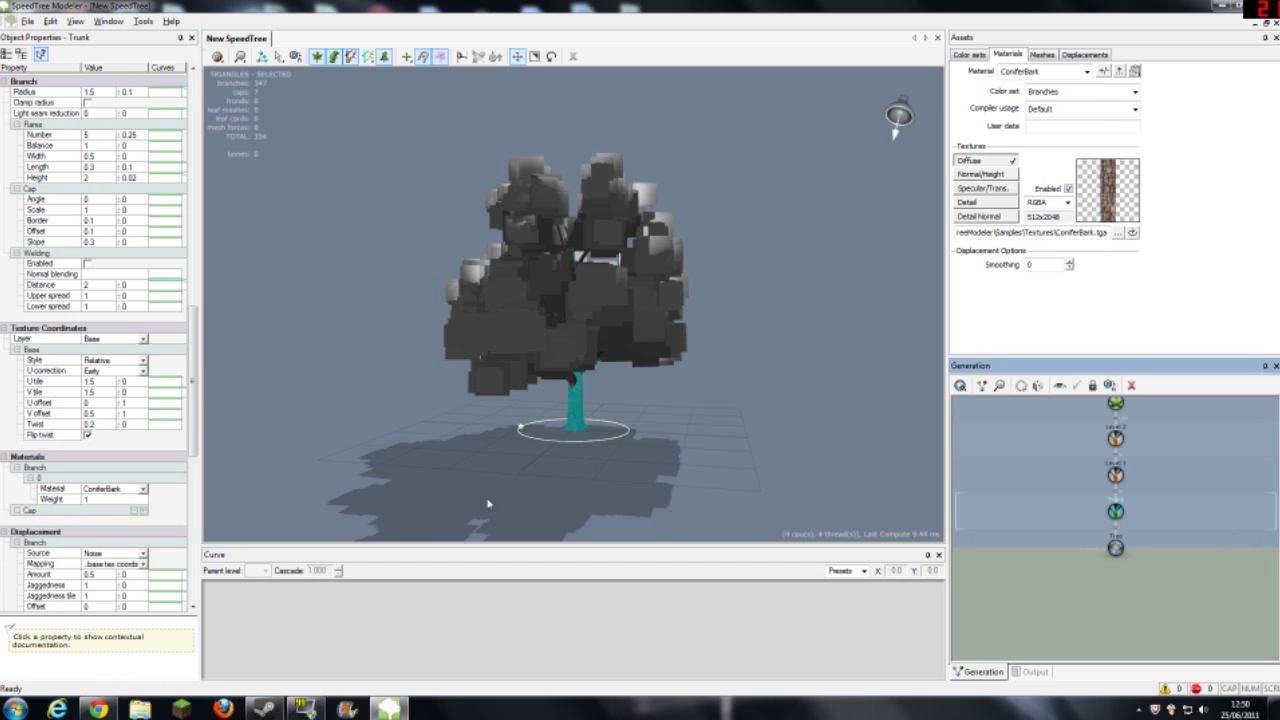
pyautogui.click(144, 510)
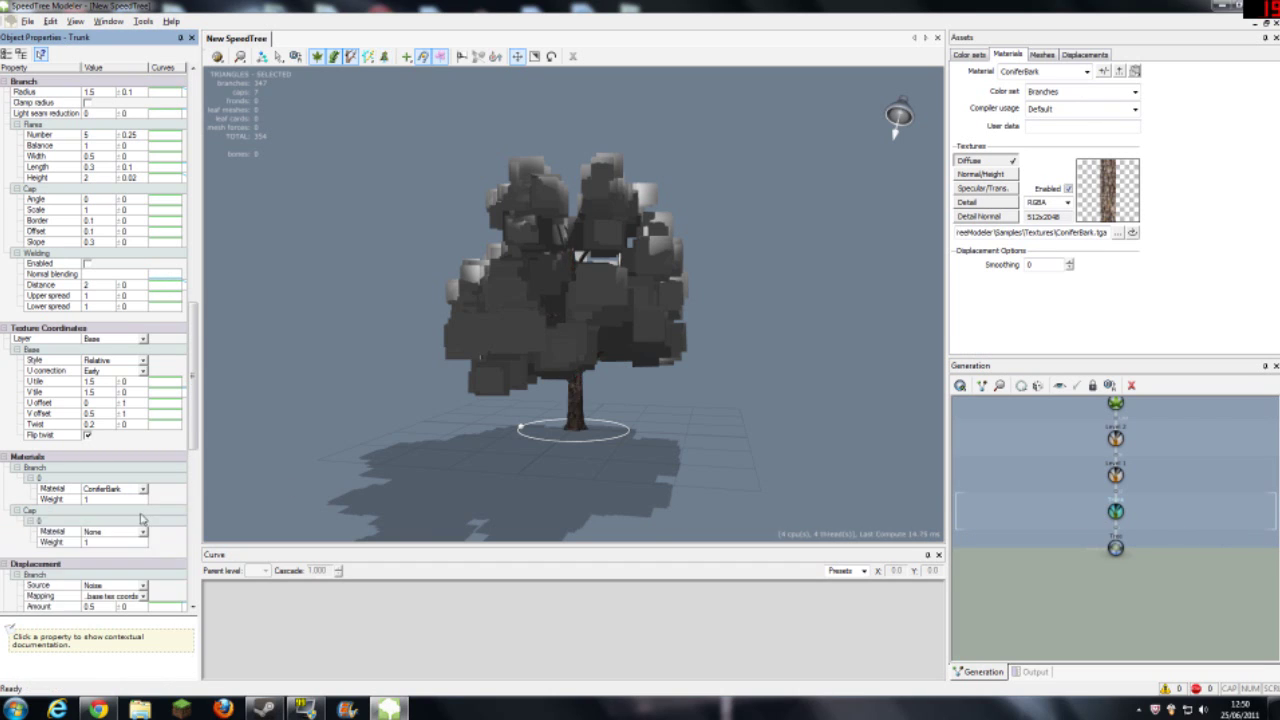
pyautogui.click(144, 531)
pyautogui.click(110, 560)
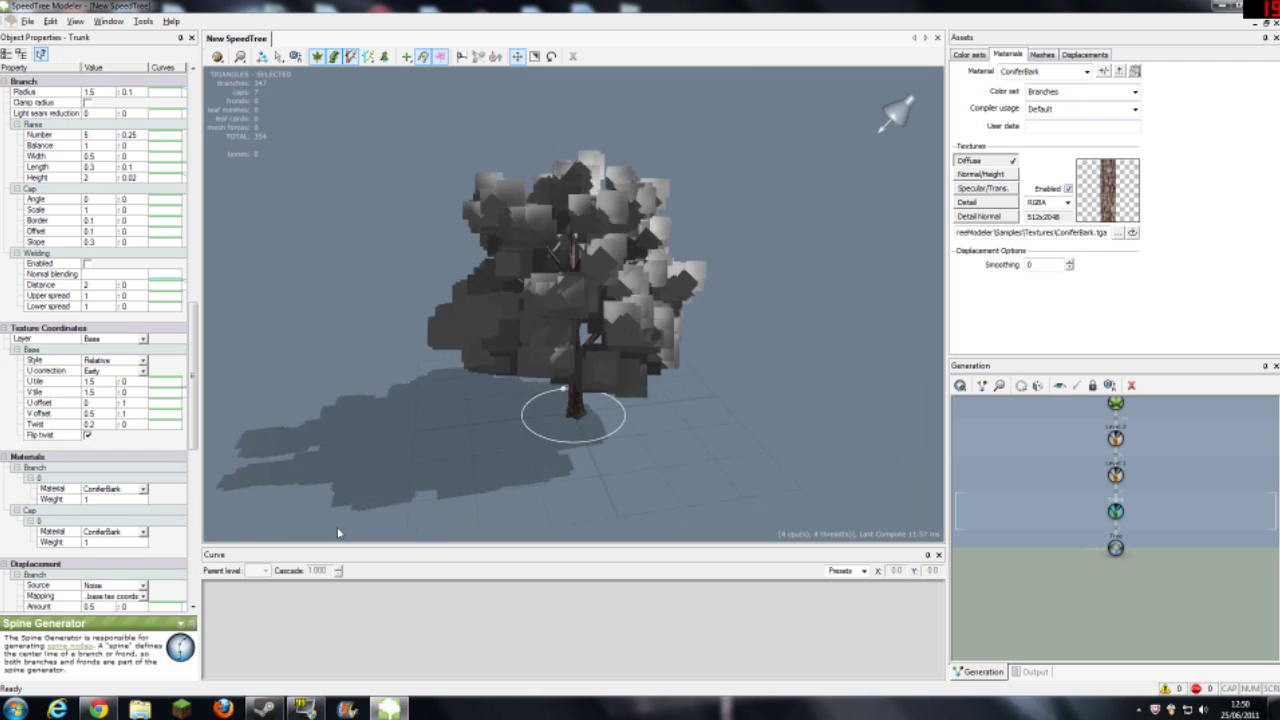
# Add a new material from the SampleLeaves_2 texture for the leaves, keeping the leaves selected.
pyautogui.click(1115, 405)
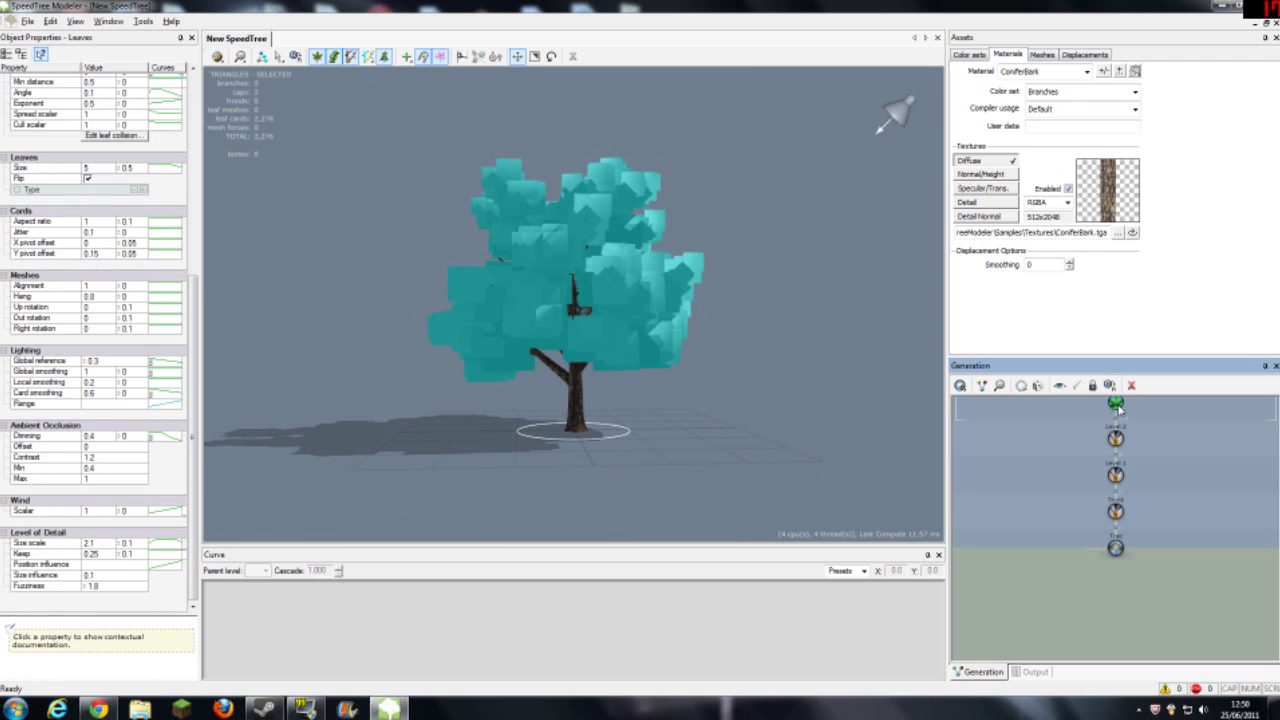
pyautogui.click(1120, 73)
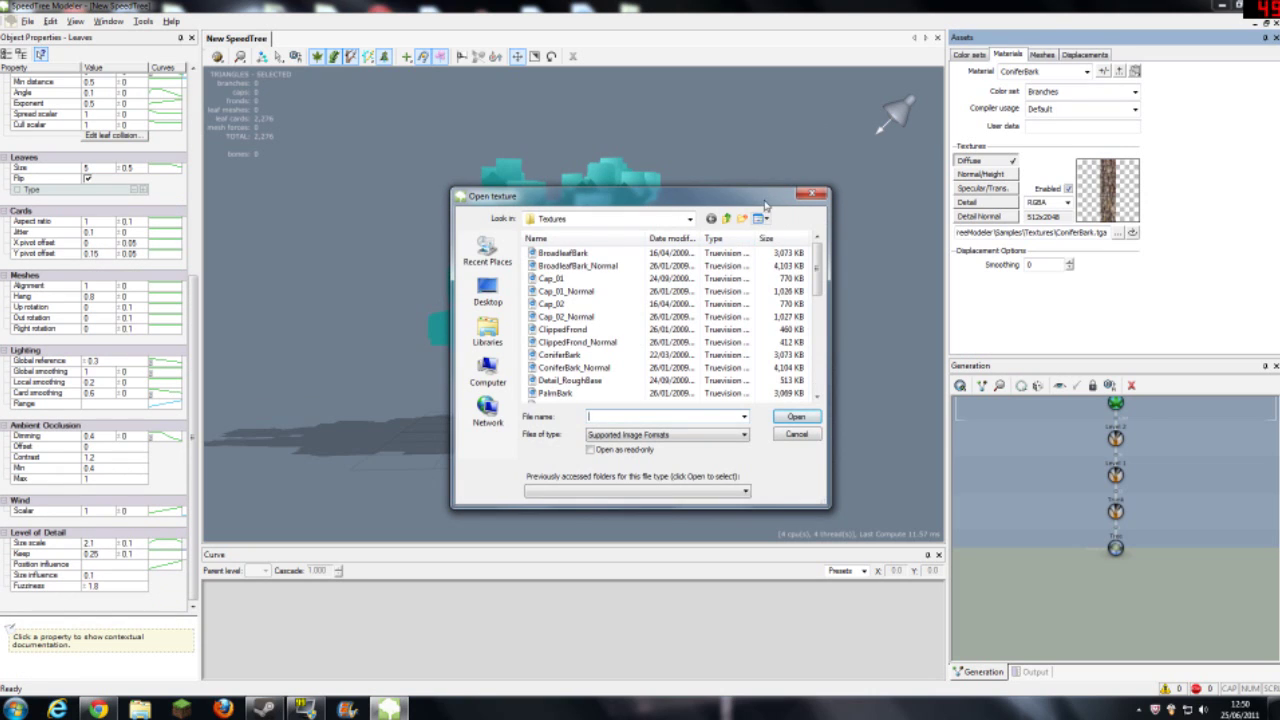
pyautogui.moveTo(765, 203); pyautogui.dragTo(732, 190)
pyautogui.moveTo(783, 245); pyautogui.dragTo(779, 338)
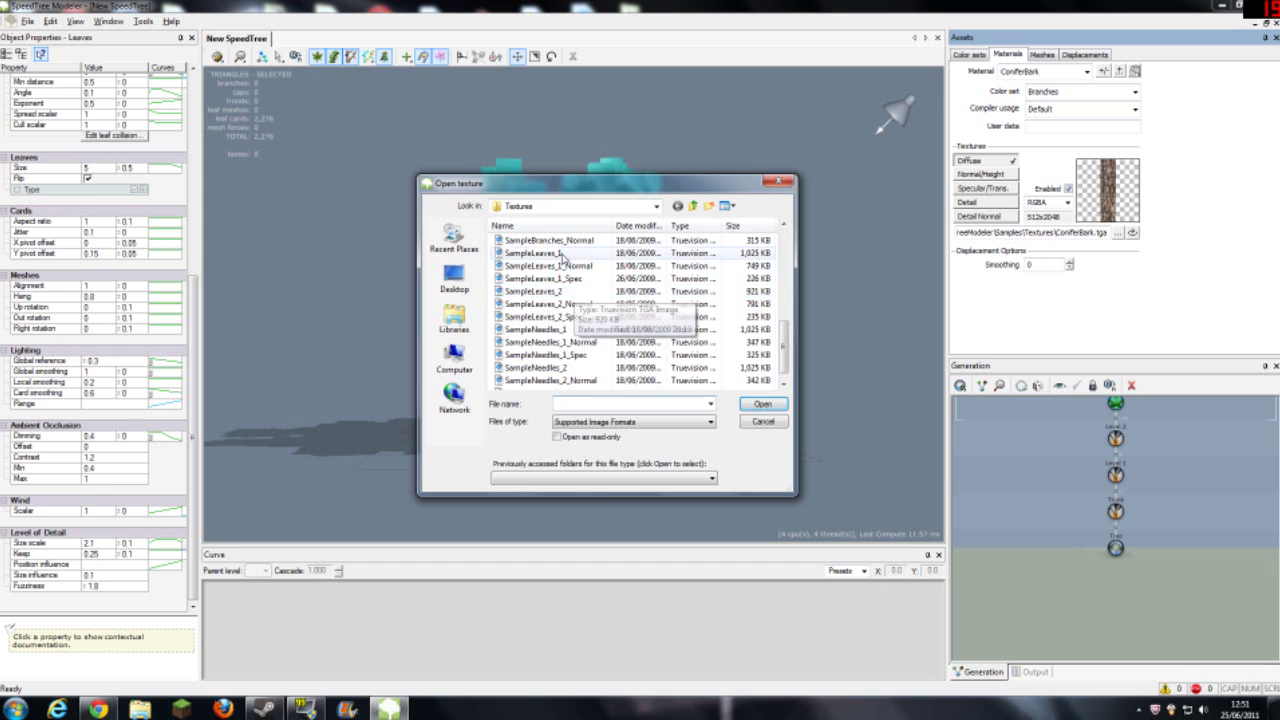
pyautogui.click(560, 292)
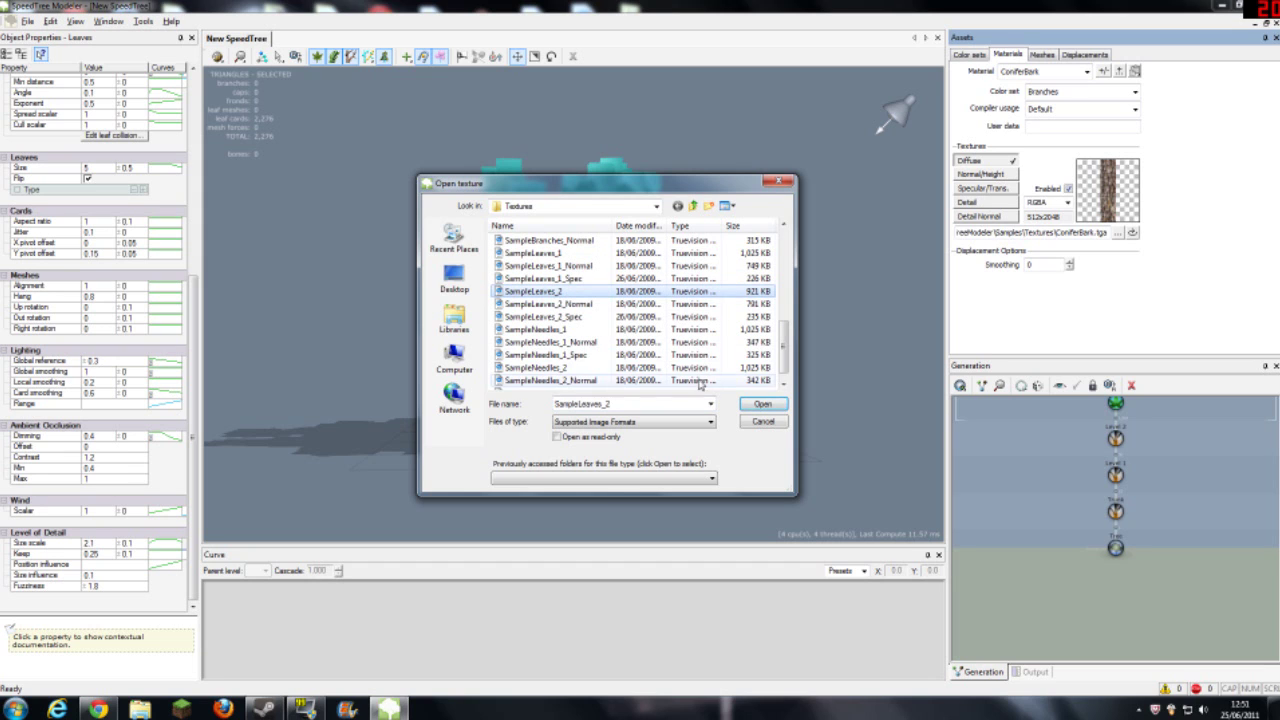
pyautogui.click(762, 404)
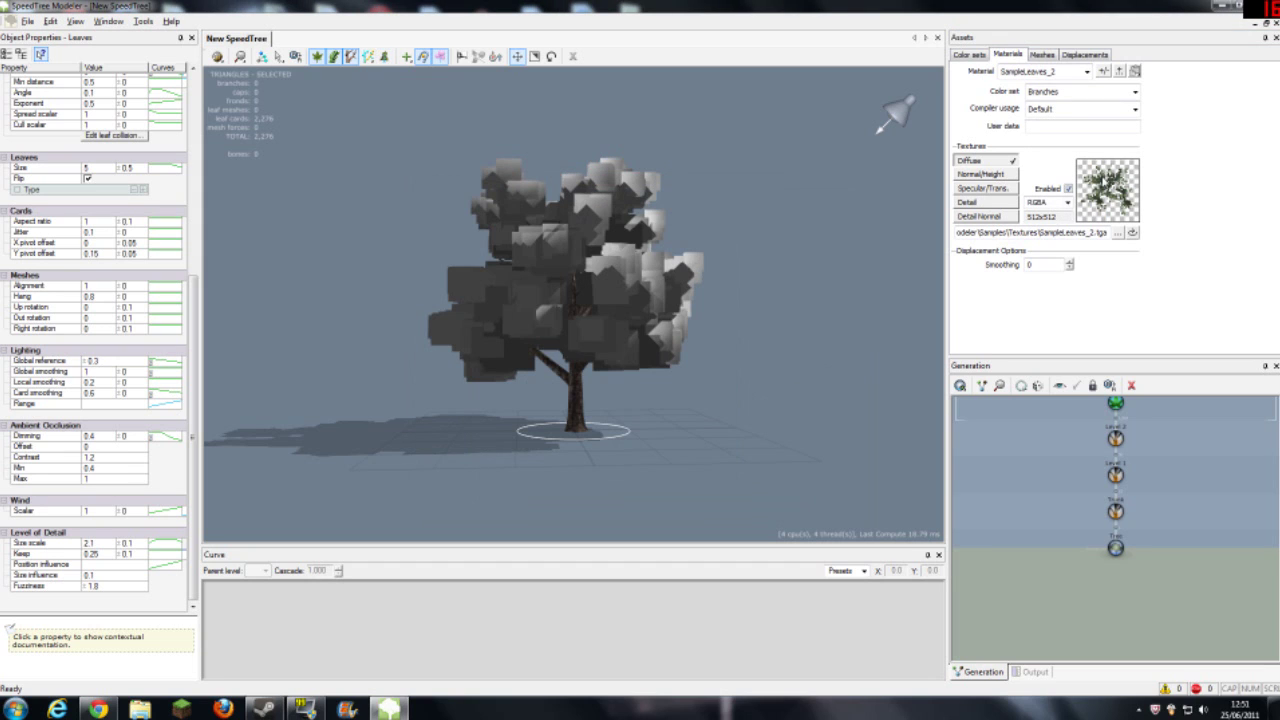
pyautogui.click(630, 337)
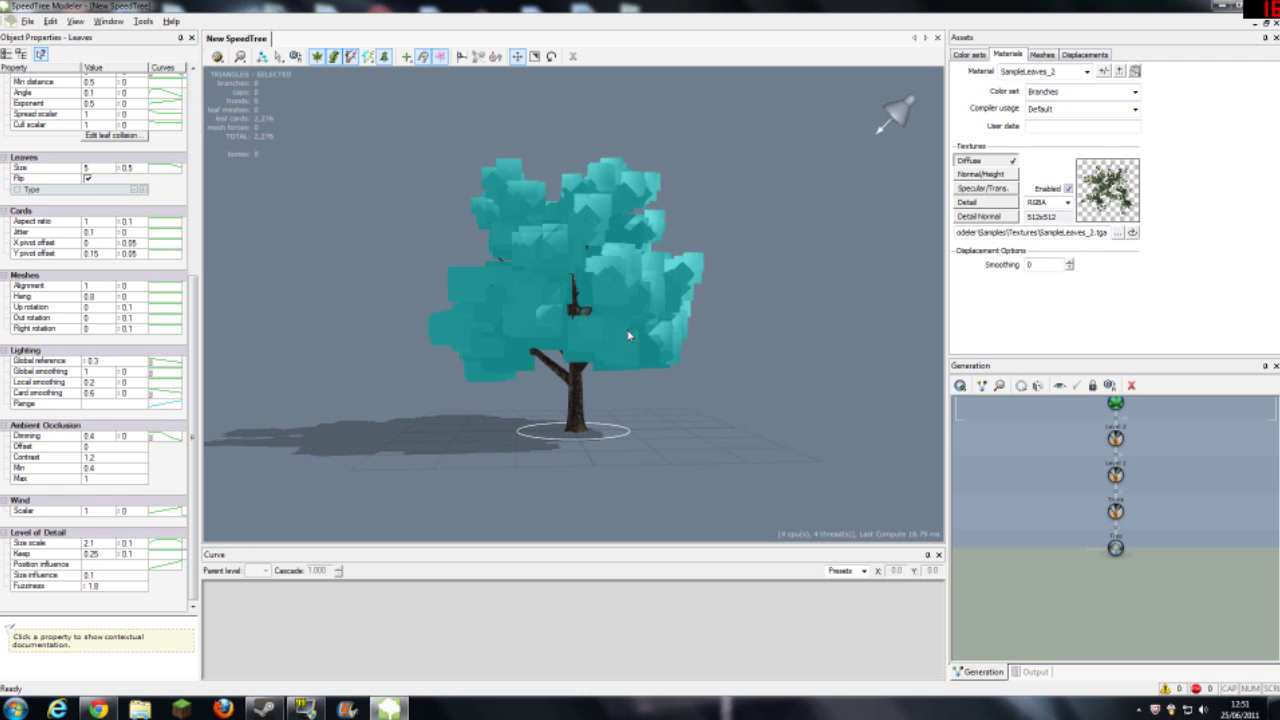
# Add a leaf type to the Leaves generator and set its material to SampleLeaves_2.
pyautogui.moveTo(193, 430); pyautogui.dragTo(193, 224)
pyautogui.scroll(-5, 235, 213)
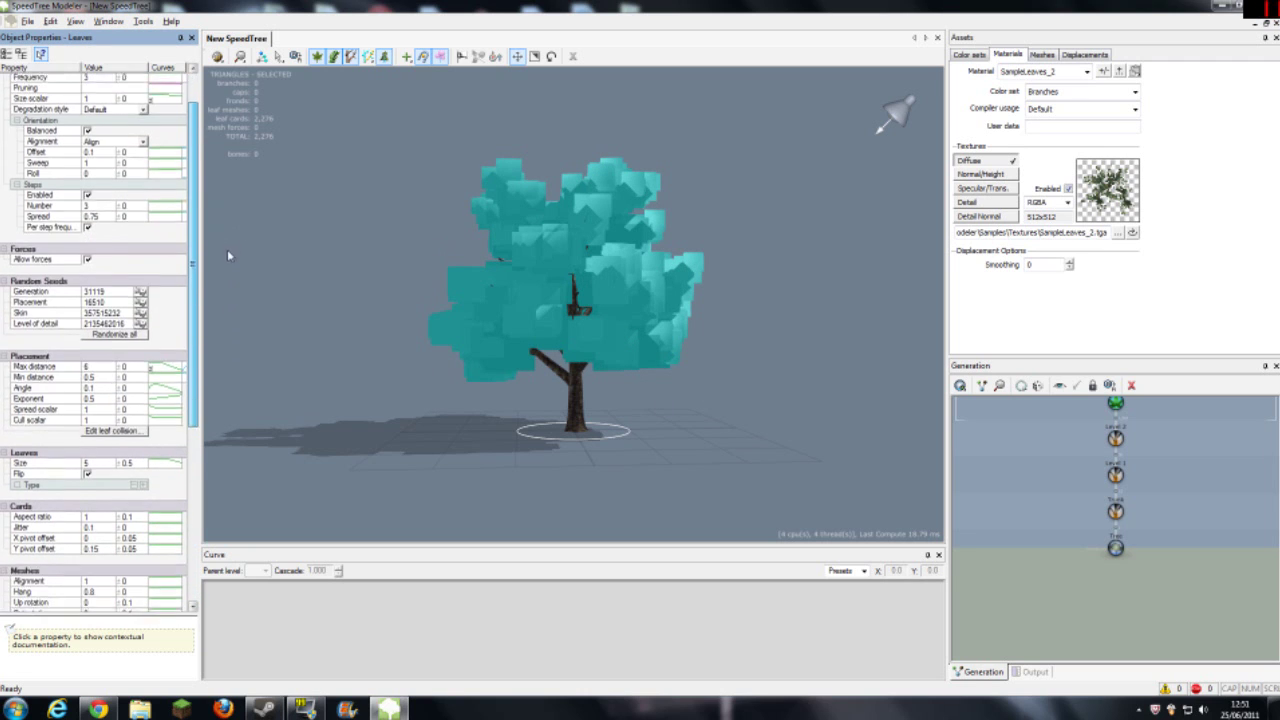
pyautogui.scroll(-5, 177, 451)
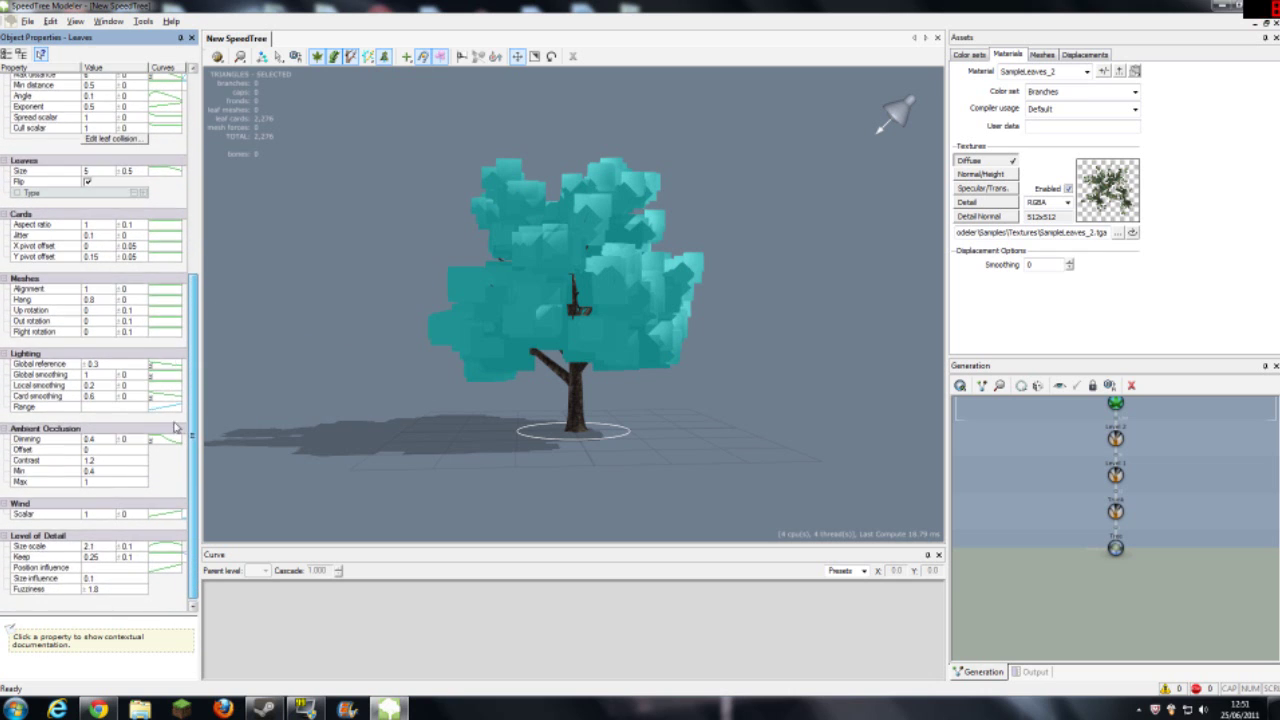
pyautogui.scroll(1, 180, 420)
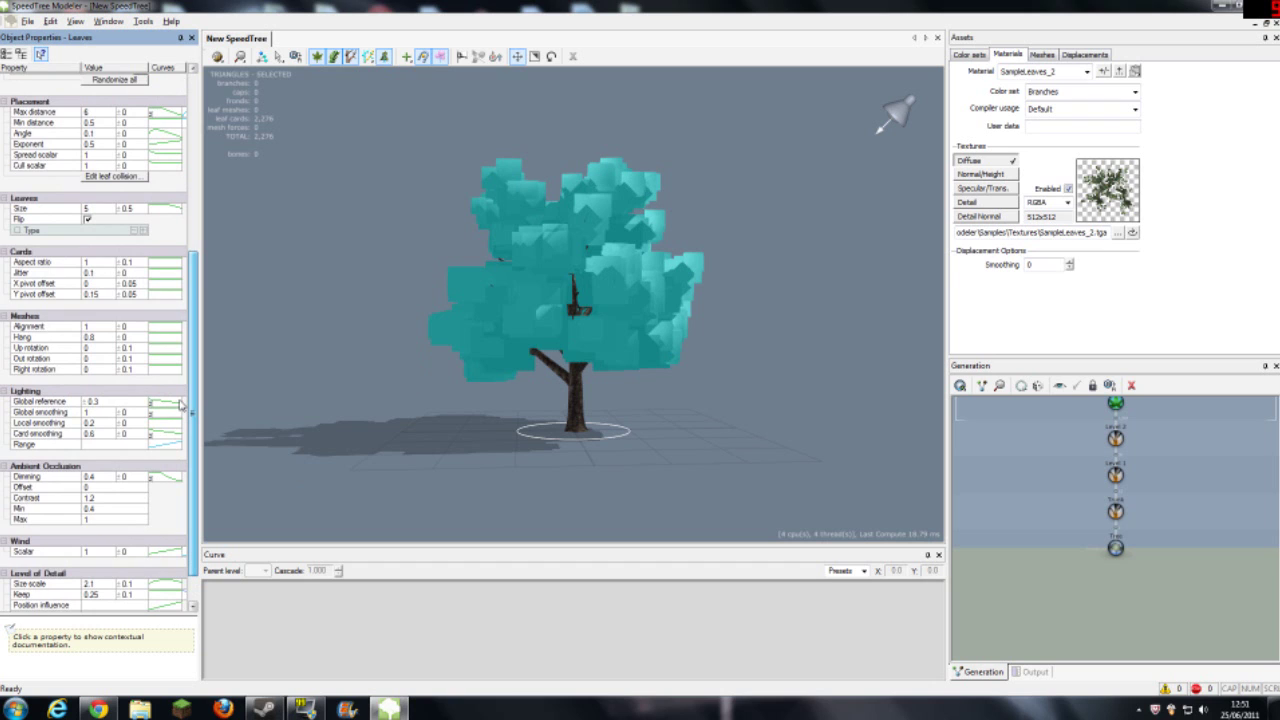
pyautogui.scroll(-1, 181, 403)
pyautogui.scroll(1, 182, 426)
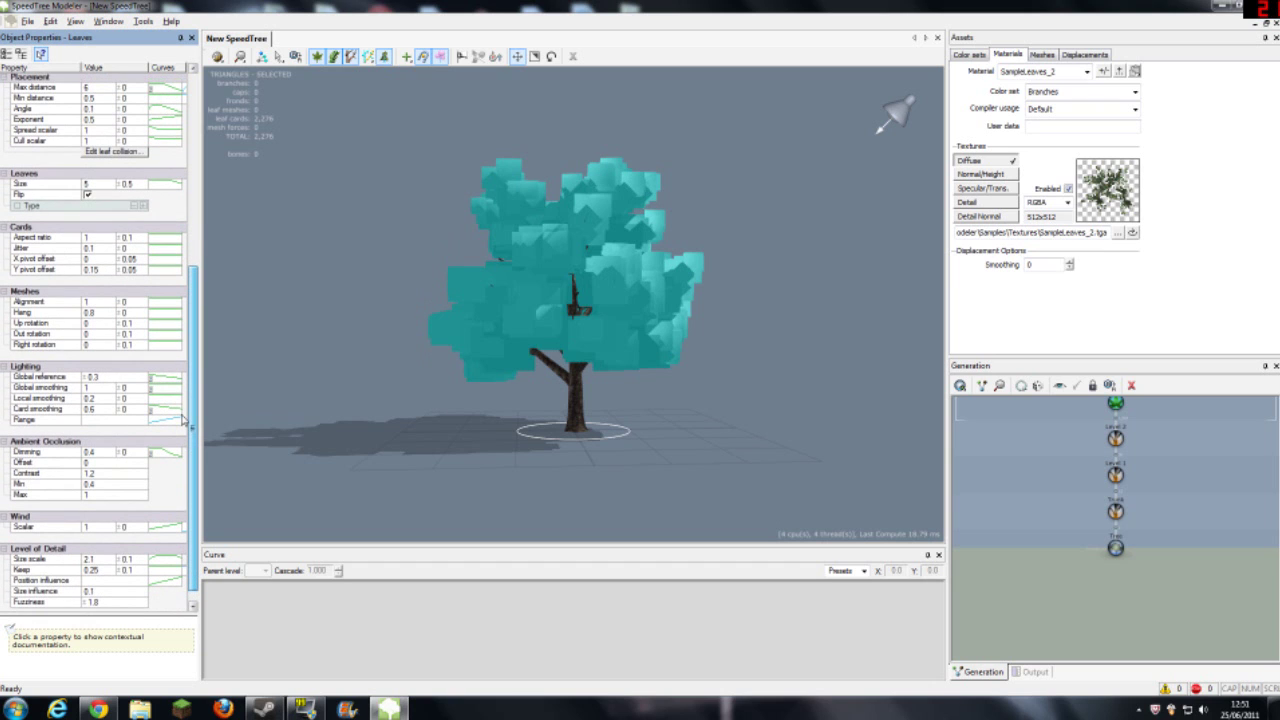
pyautogui.scroll(3, 182, 420)
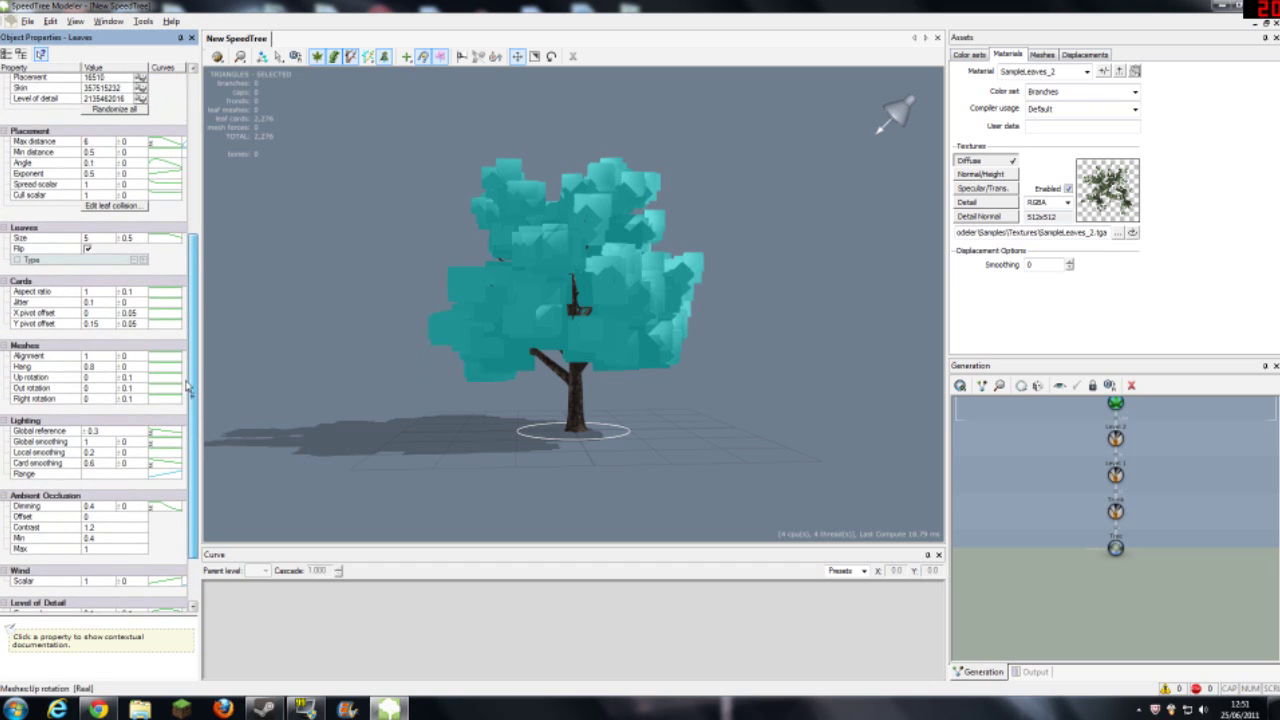
pyautogui.click(143, 262)
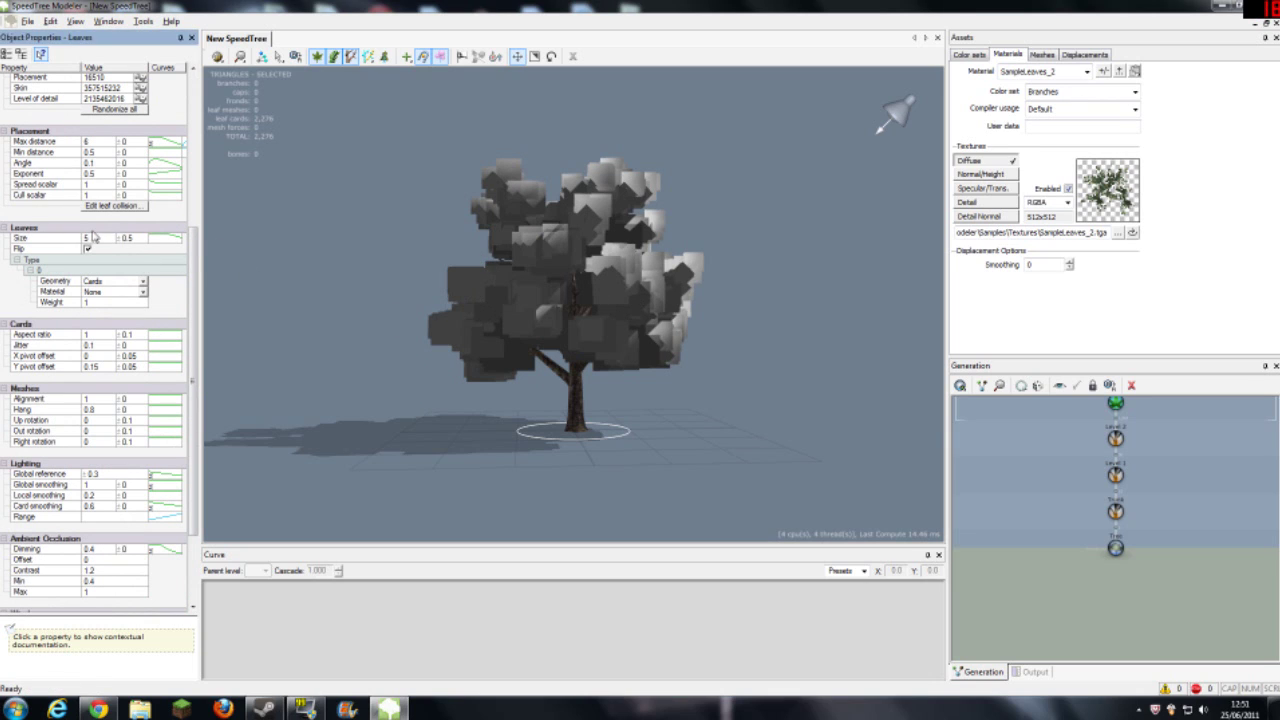
pyautogui.click(143, 292)
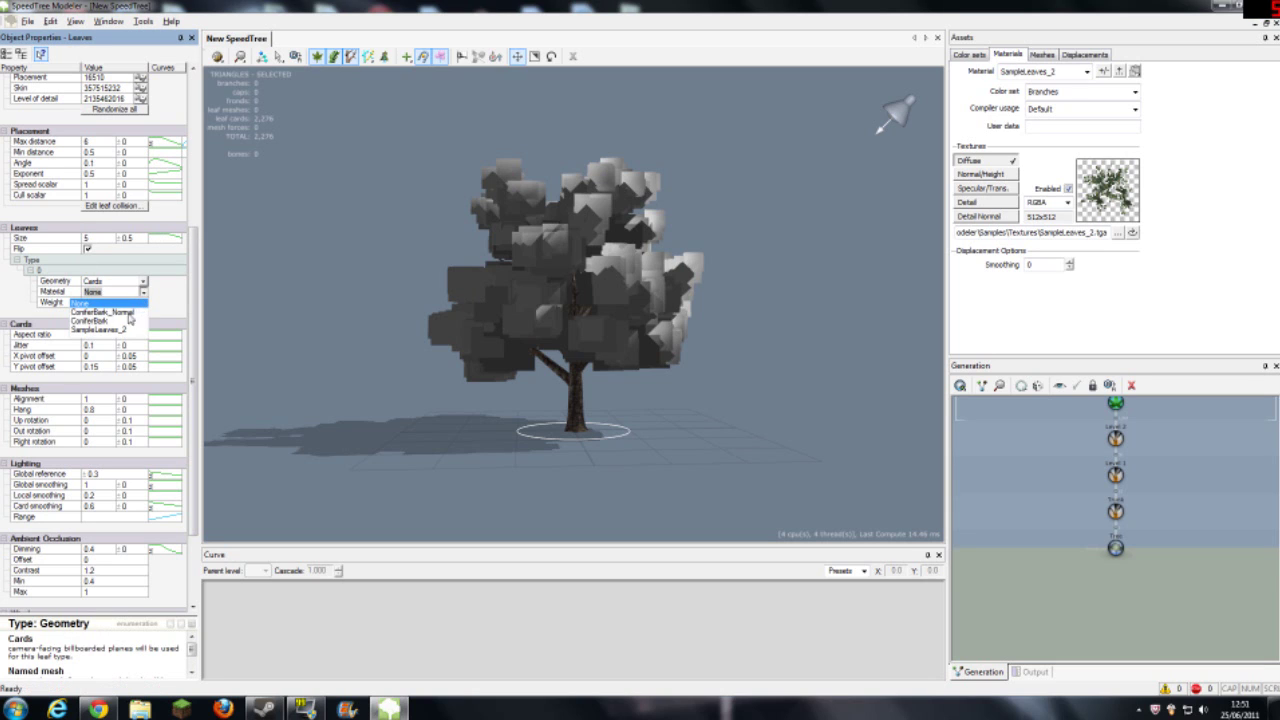
pyautogui.click(118, 331)
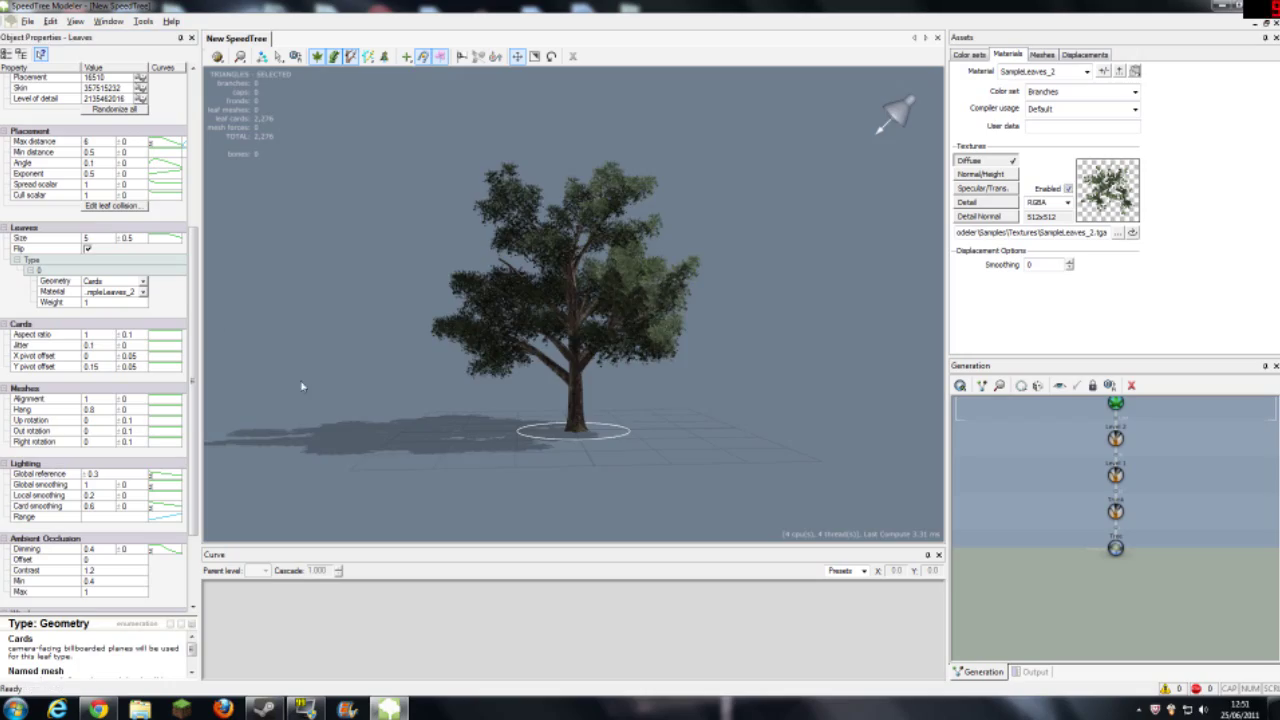
# Examine the textured tree's foliage and branches from several angles and up close.
pyautogui.moveTo(303, 383); pyautogui.dragTo(423, 423)
pyautogui.scroll(-3, 432, 415)
pyautogui.scroll(10, 432, 415)
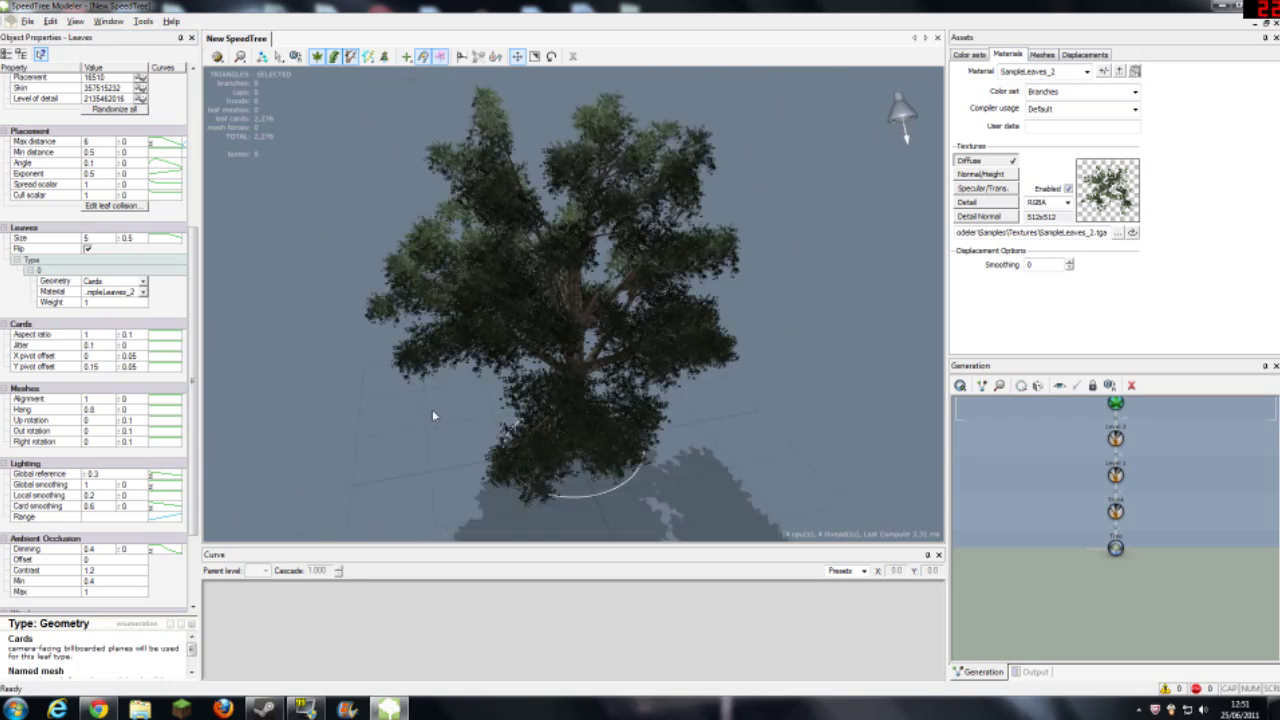
pyautogui.scroll(3, 432, 415)
pyautogui.scroll(5, 520, 372)
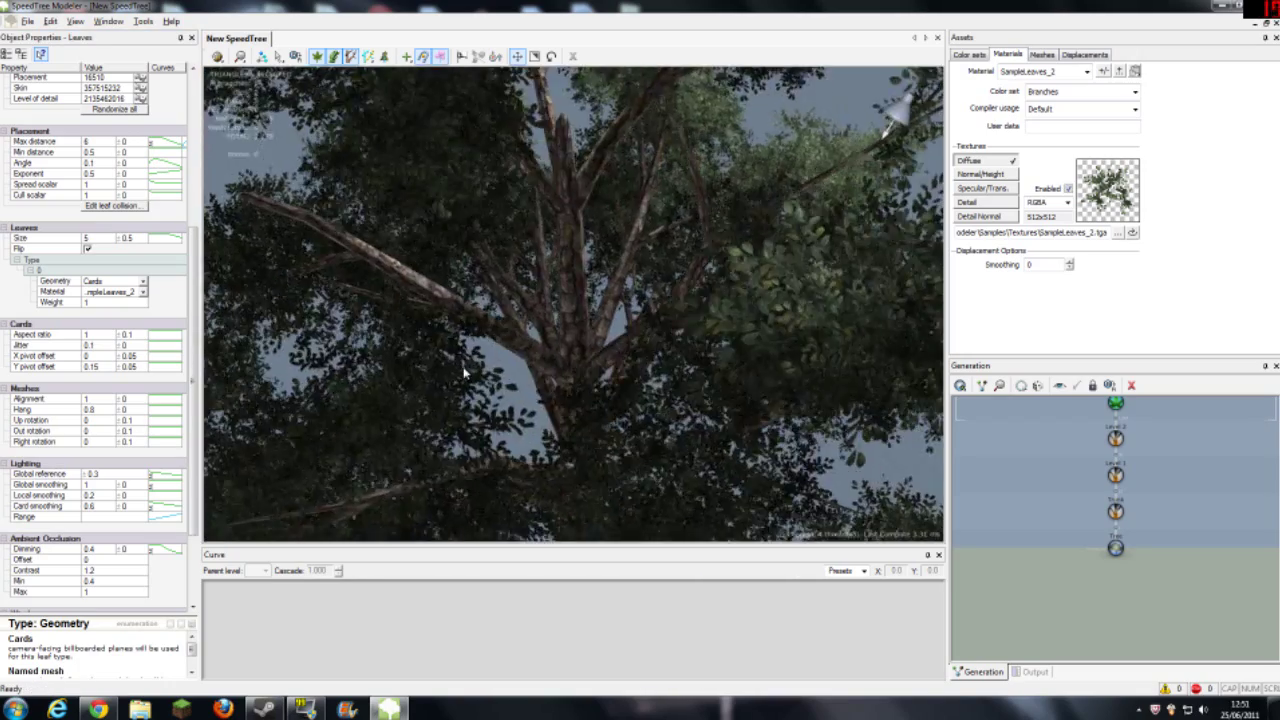
pyautogui.scroll(-8, 463, 373)
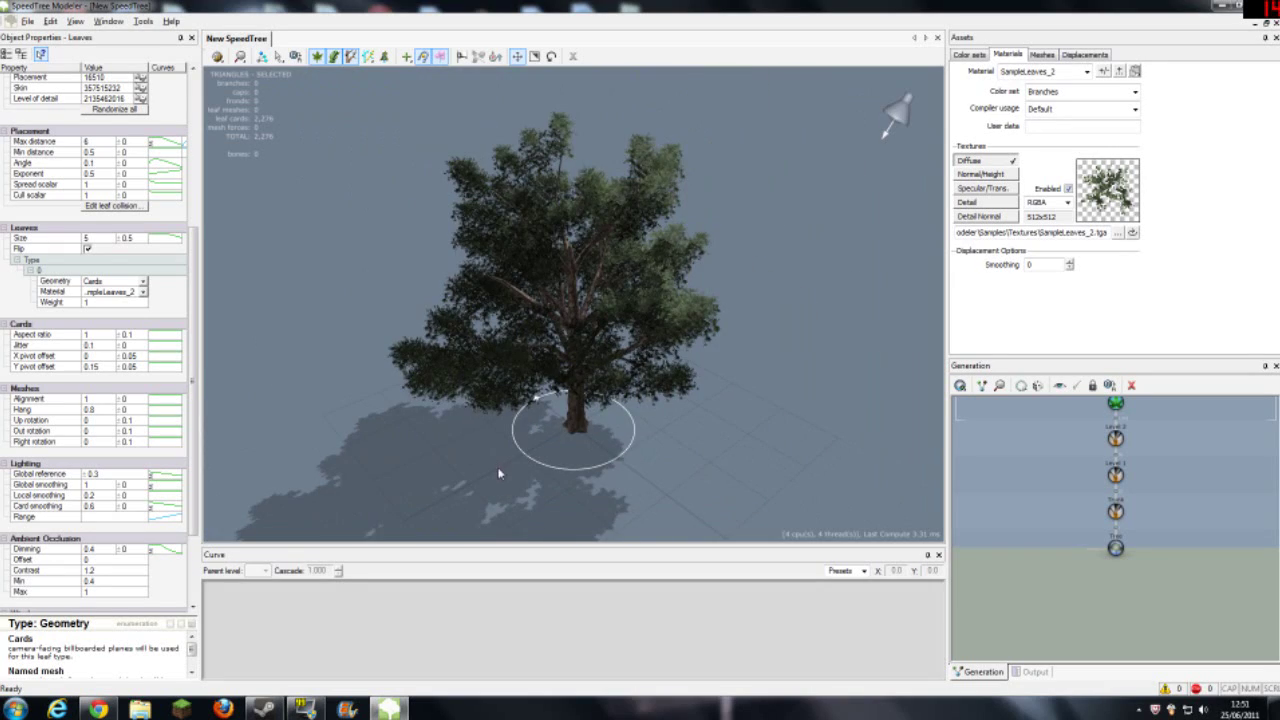
pyautogui.moveTo(500, 473); pyautogui.dragTo(363, 431)
pyautogui.scroll(8, 184, 99)
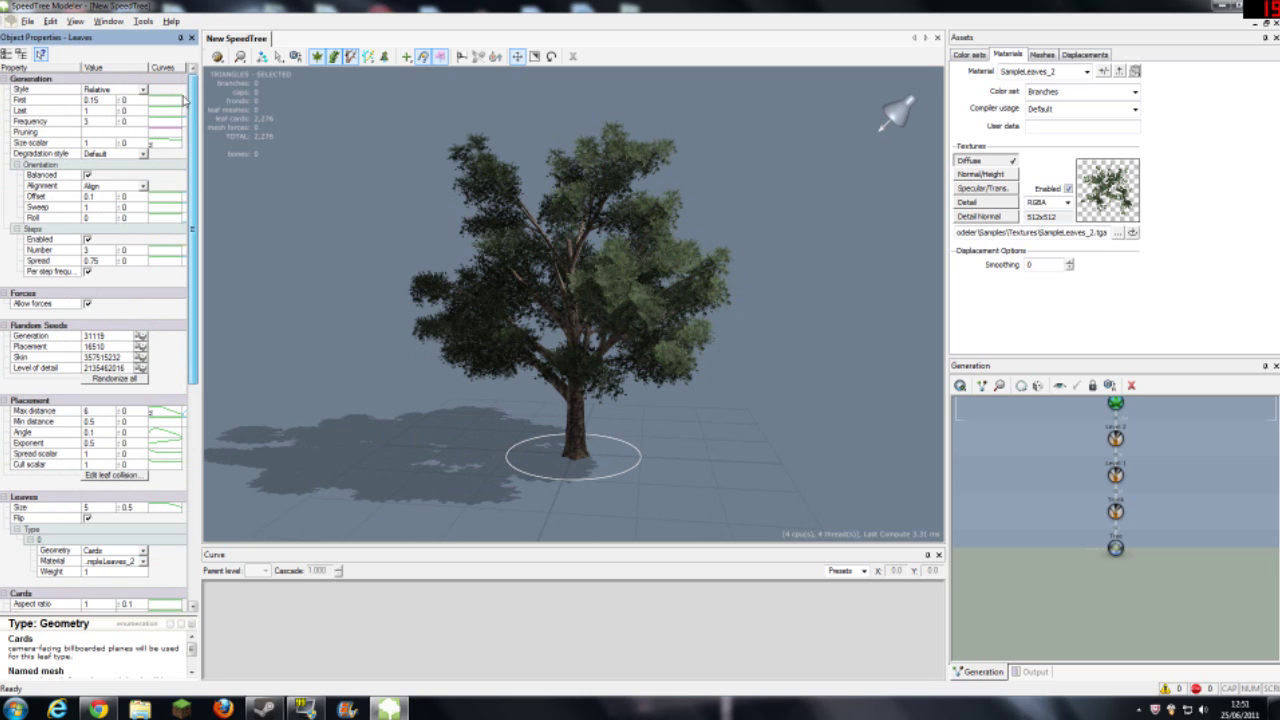
# Save the tree as TutorialTree in a new desktop folder named TutorialTree, using the SpeedTree Procedural Models format.
pyautogui.click(29, 21)
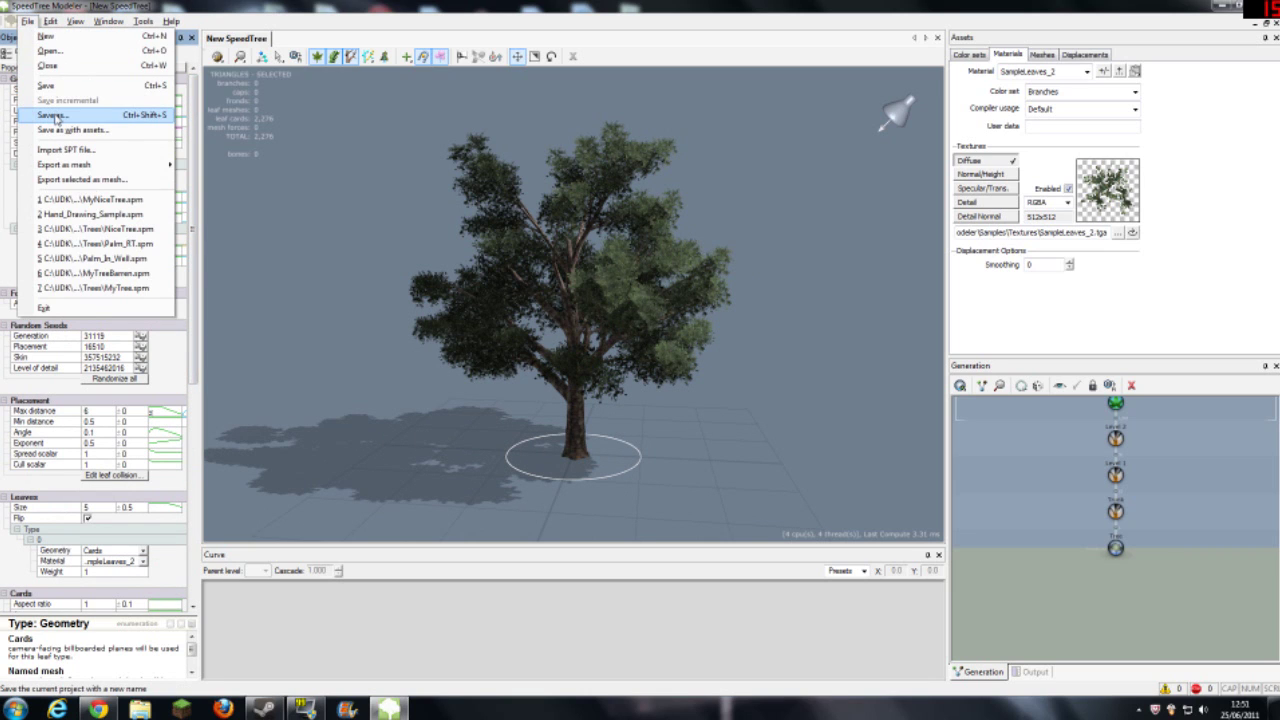
pyautogui.click(55, 116)
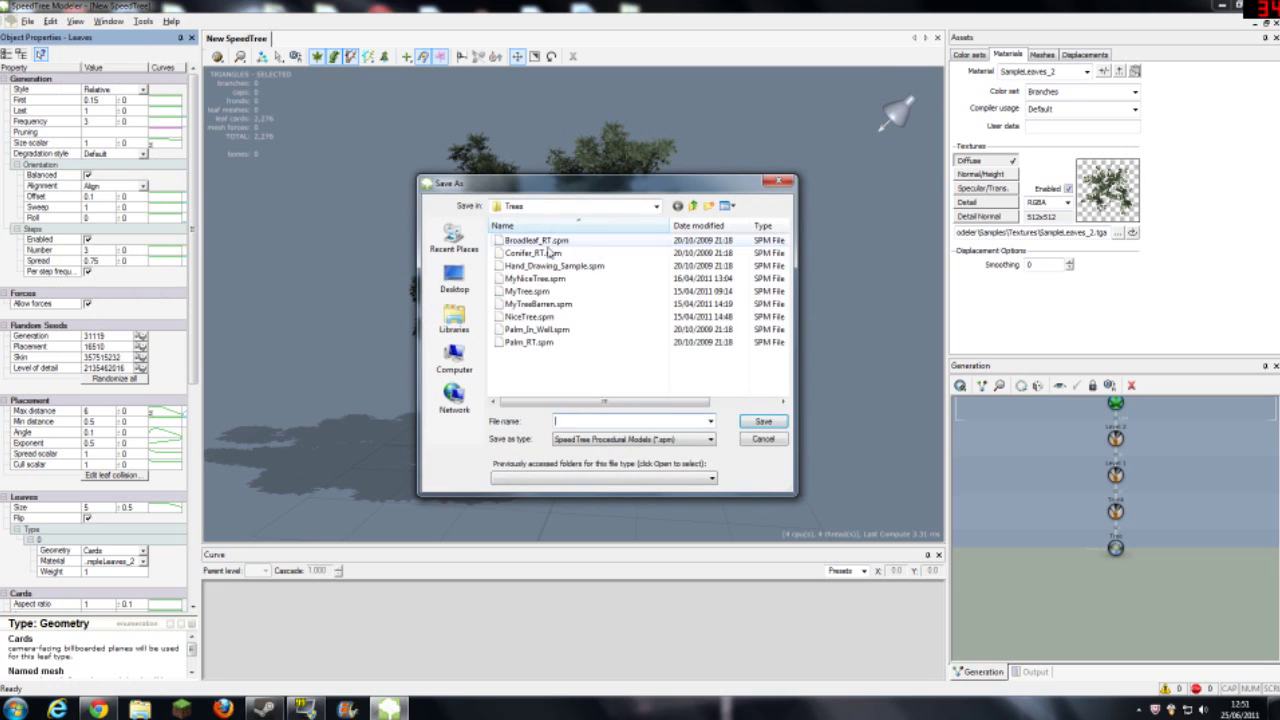
pyautogui.click(447, 280)
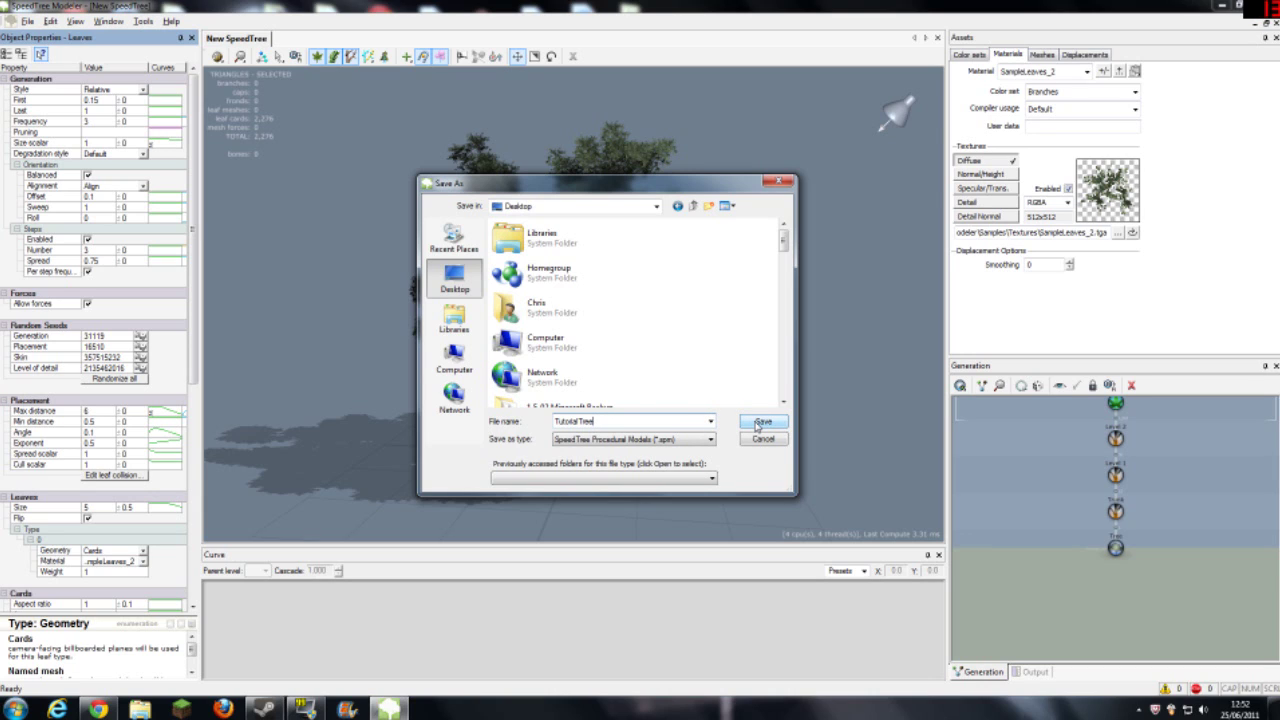
pyautogui.rightClick(699, 274)
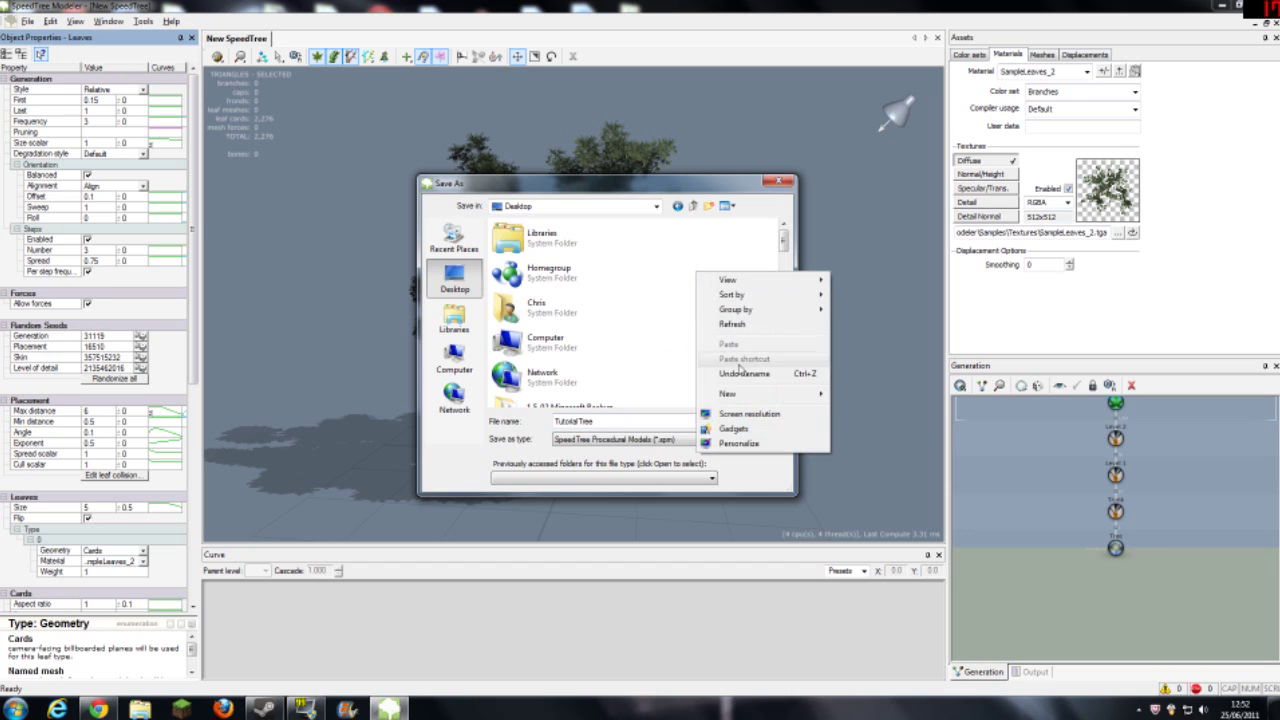
pyautogui.moveTo(792, 401)
pyautogui.click(860, 394)
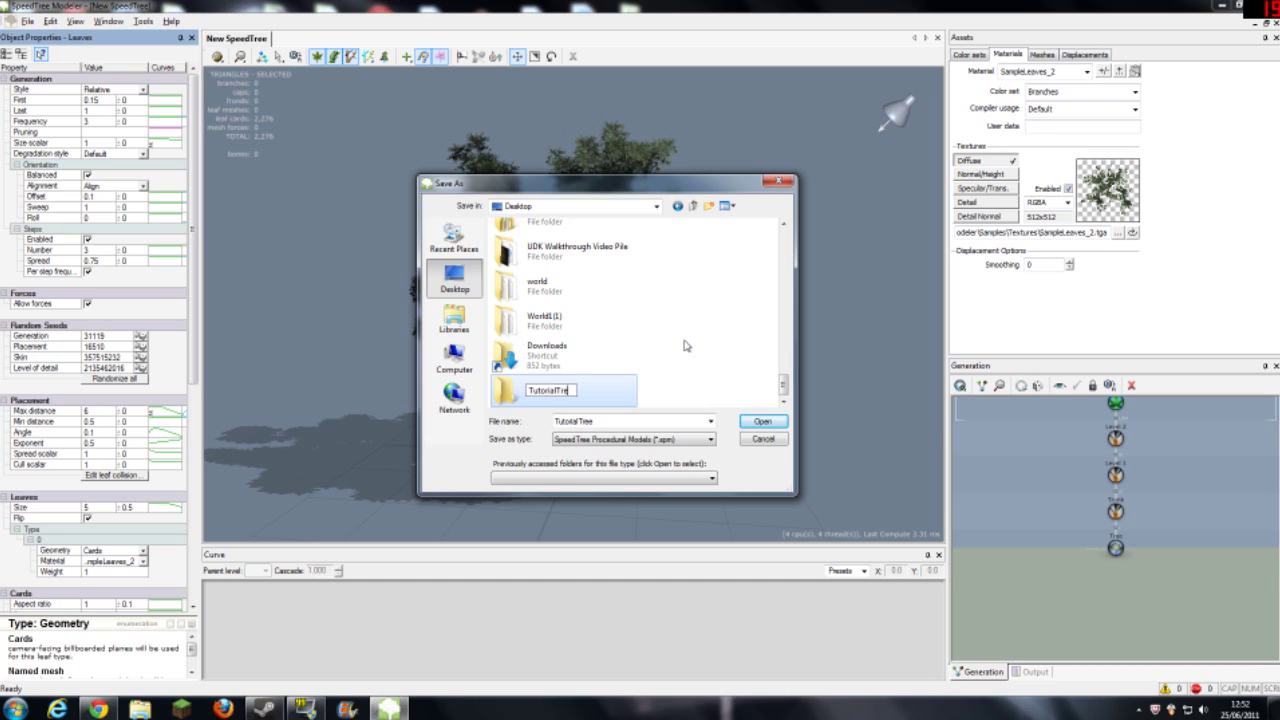
pyautogui.press('Return')
pyautogui.doubleClick(618, 395)
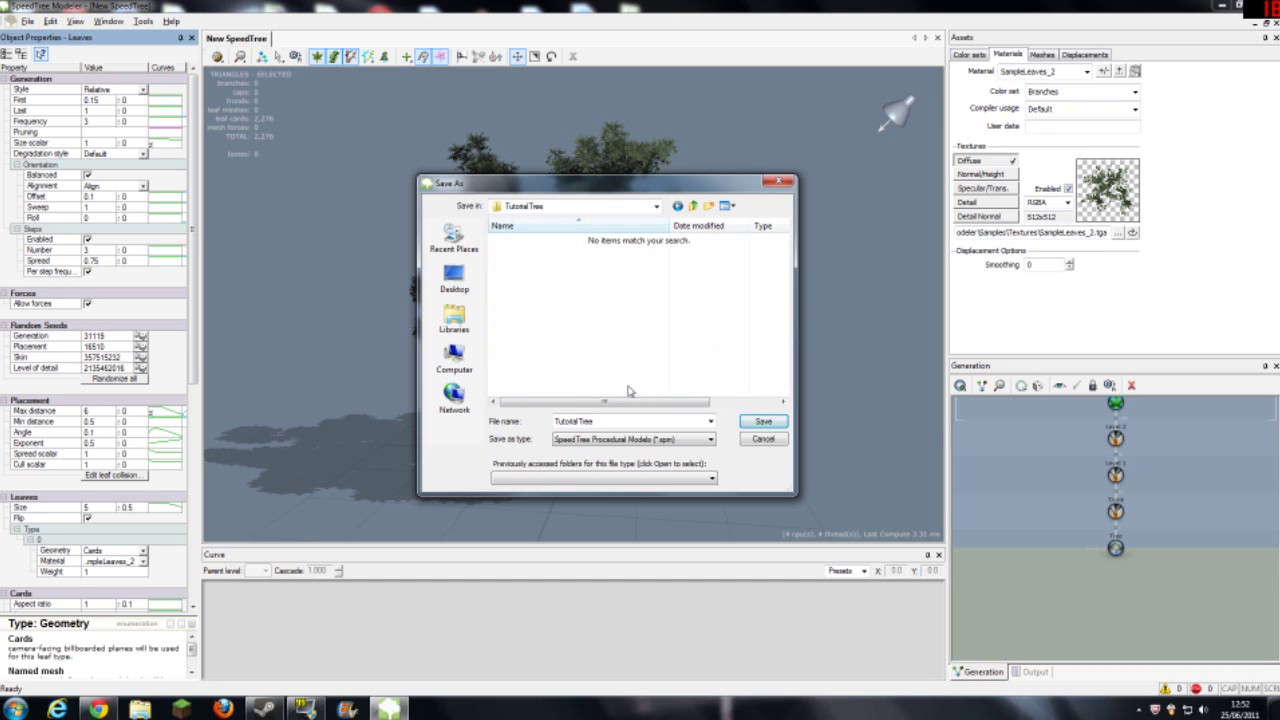
pyautogui.click(765, 422)
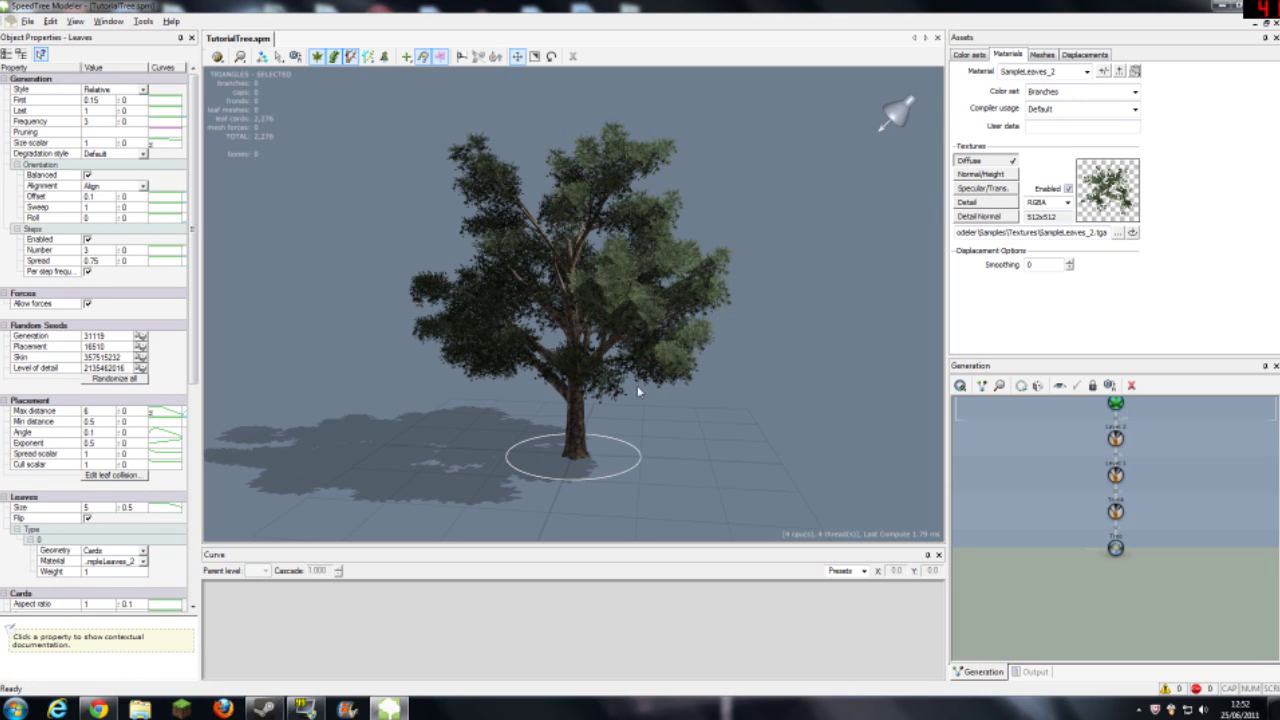
pyautogui.moveTo(637, 385); pyautogui.dragTo(598, 462)
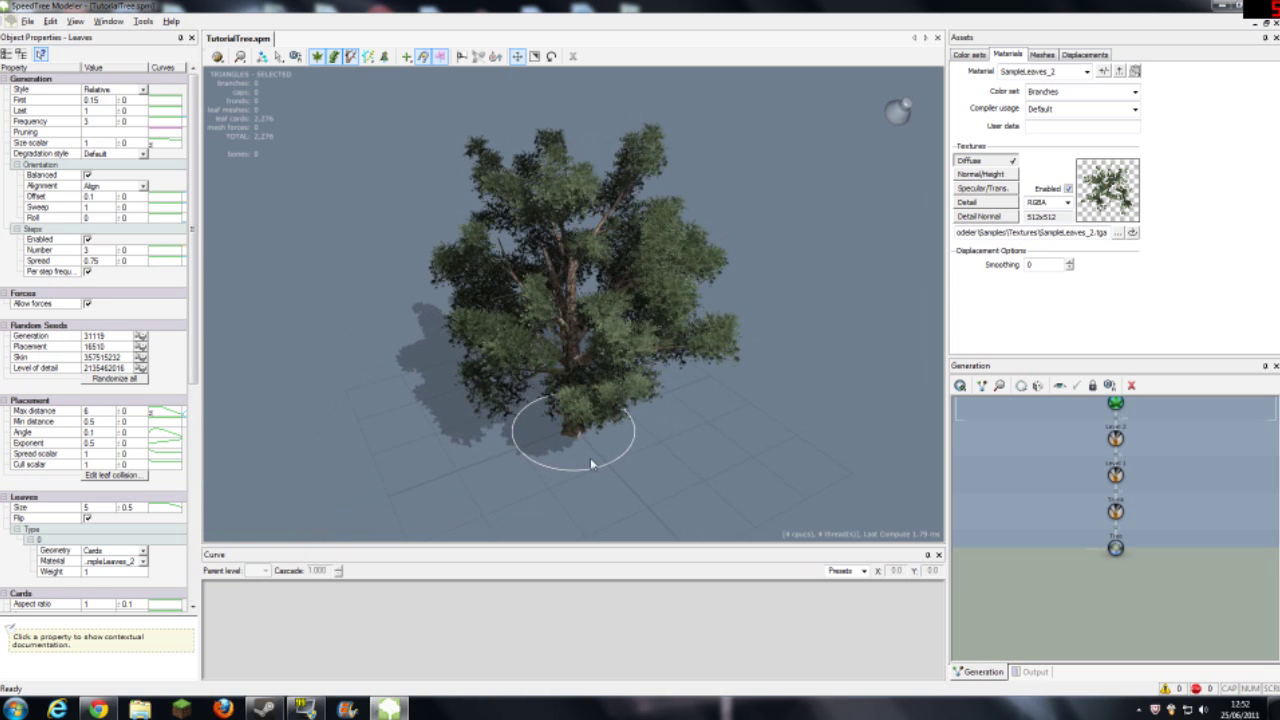
pyautogui.moveTo(590, 457); pyautogui.dragTo(719, 453)
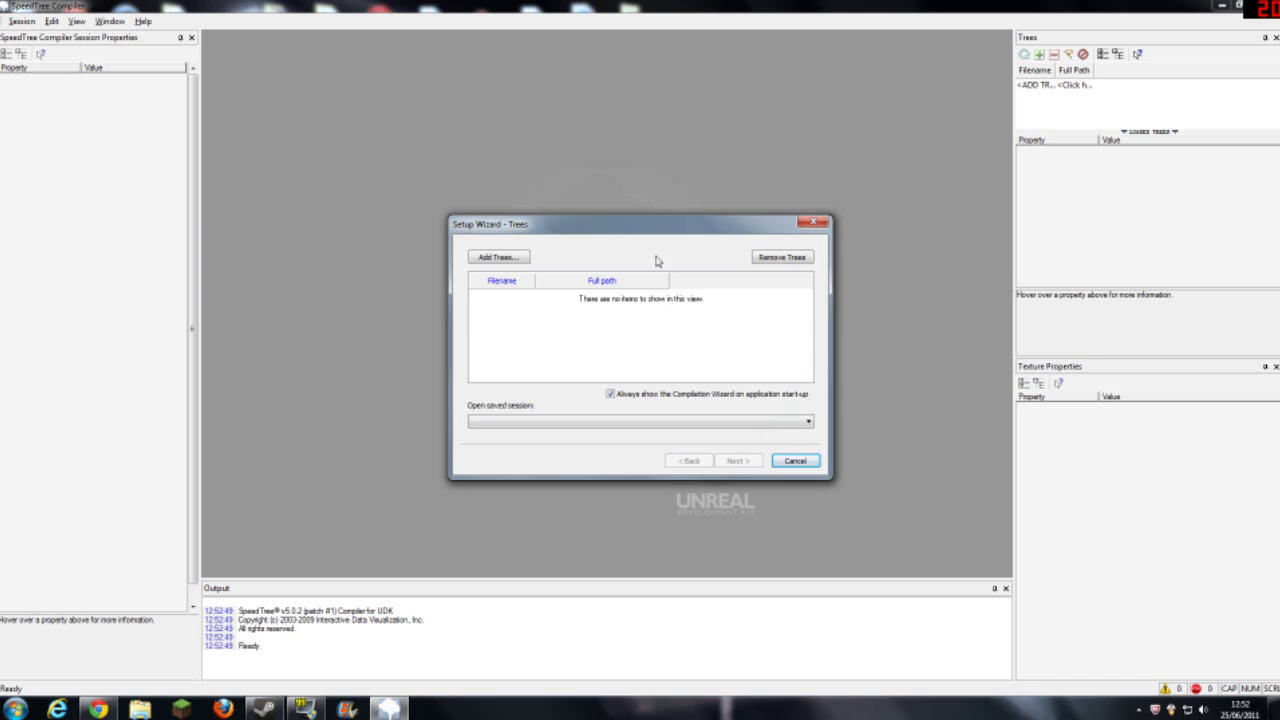
# In SpeedTree Compiler, add TutorialTree.spm from the desktop's TutorialTree folder to the setup wizard's tree list.
pyautogui.moveTo(645, 227); pyautogui.dragTo(580, 235)
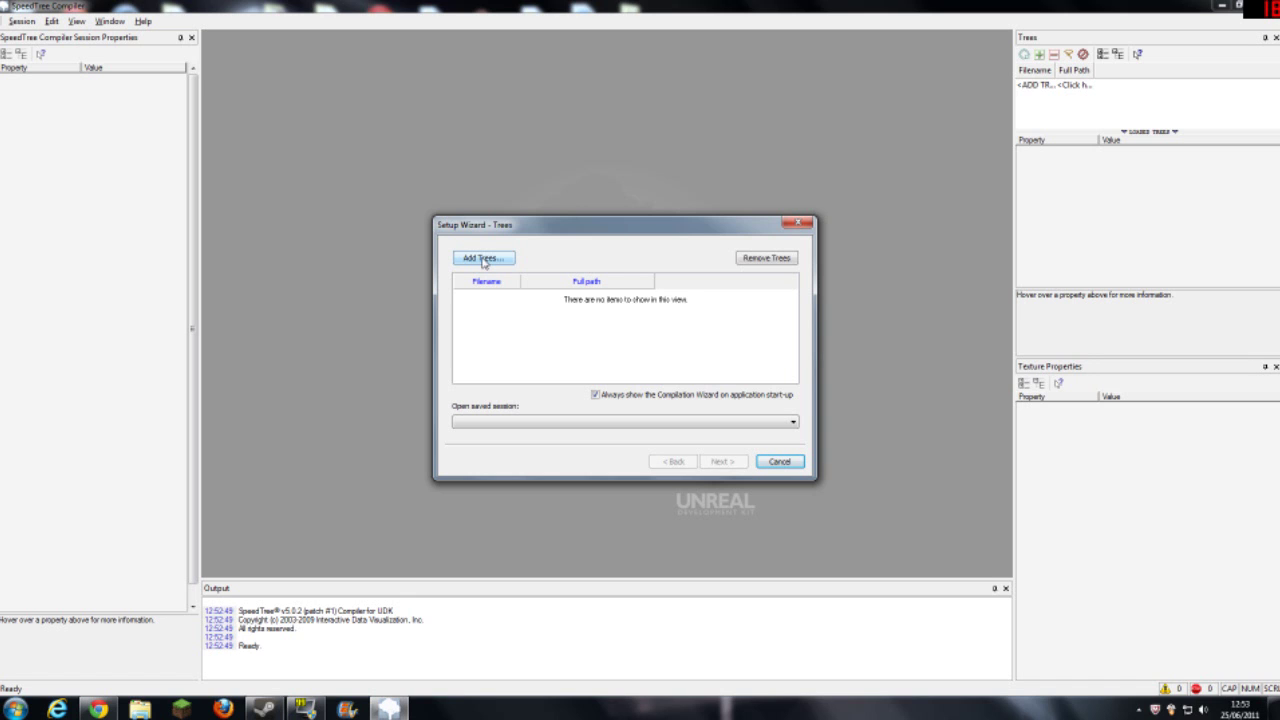
pyautogui.click(483, 258)
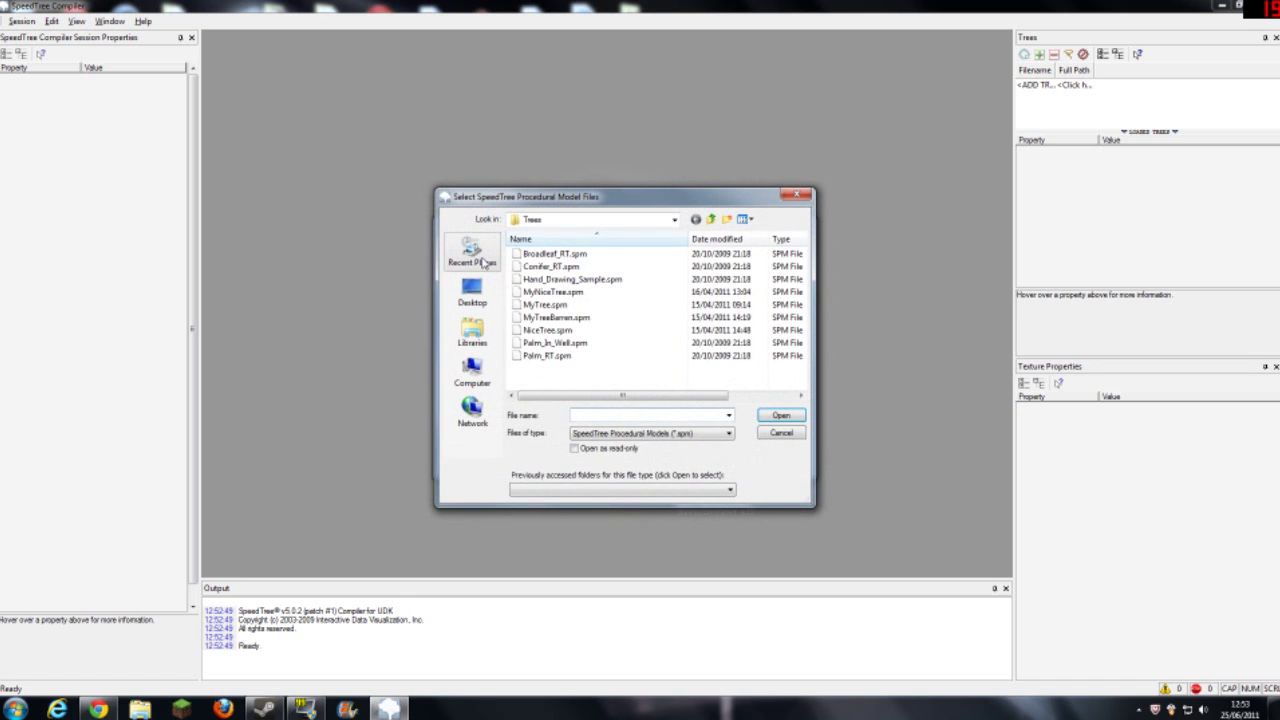
pyautogui.moveTo(801, 251); pyautogui.dragTo(789, 373)
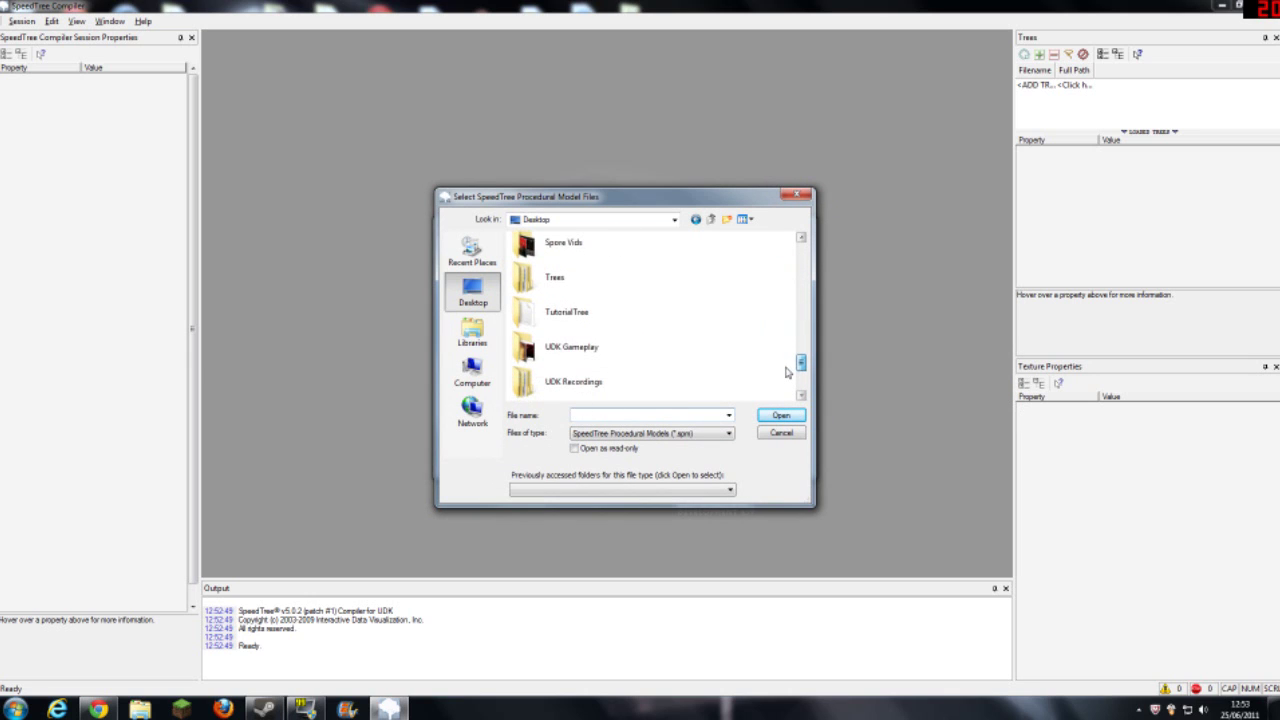
pyautogui.doubleClick(556, 316)
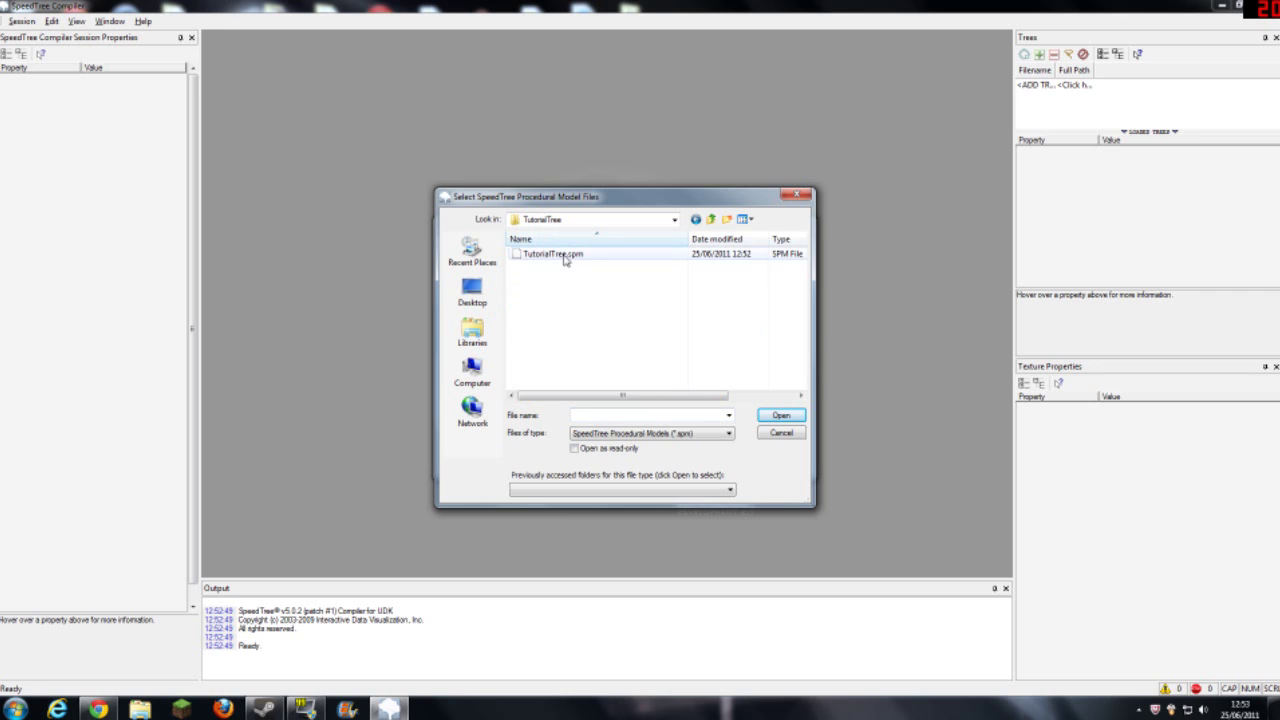
pyautogui.click(566, 256)
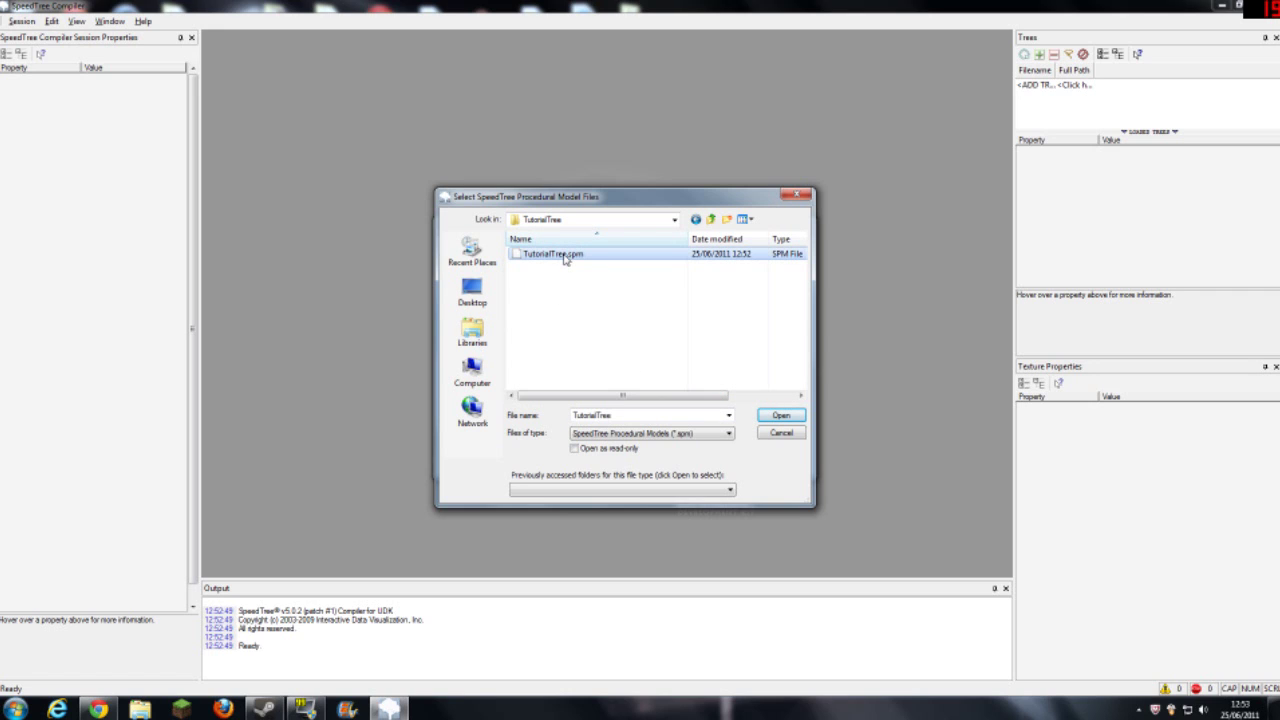
pyautogui.click(777, 417)
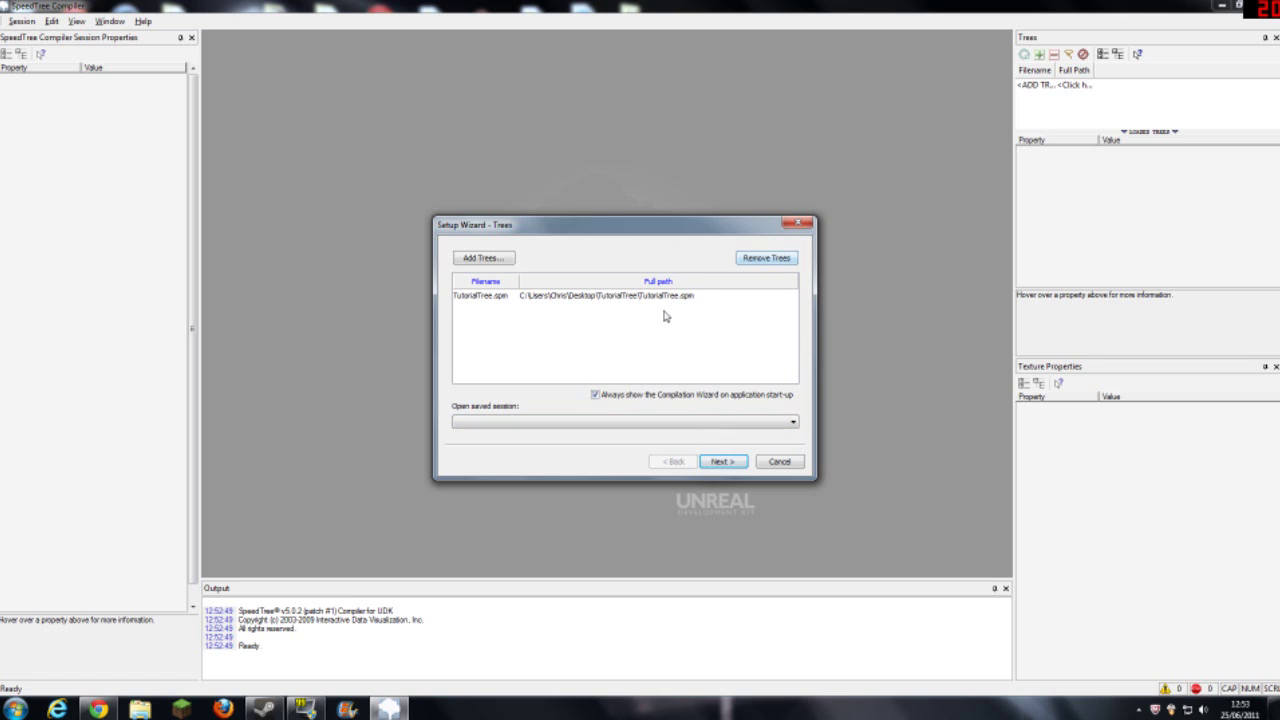
# Set the compilation output folder to SpeedtreeTut on the desktop and finish the setup wizard.
pyautogui.click(721, 461)
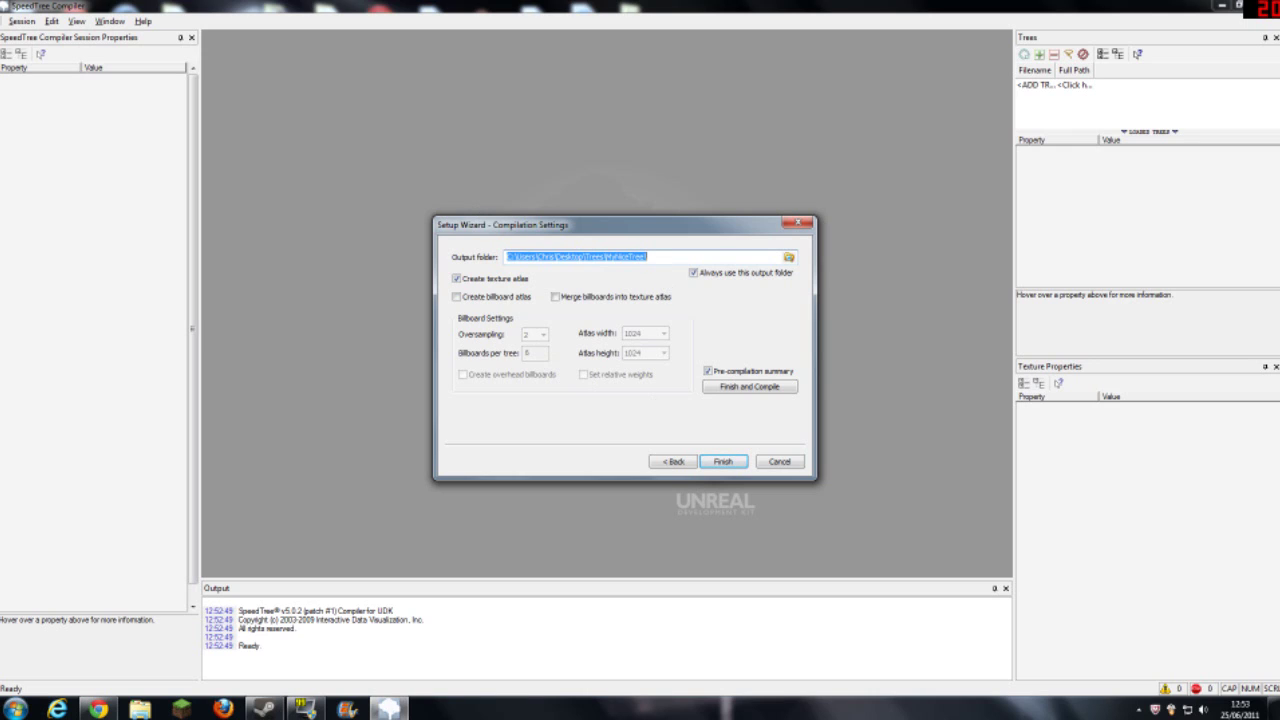
pyautogui.press('End')
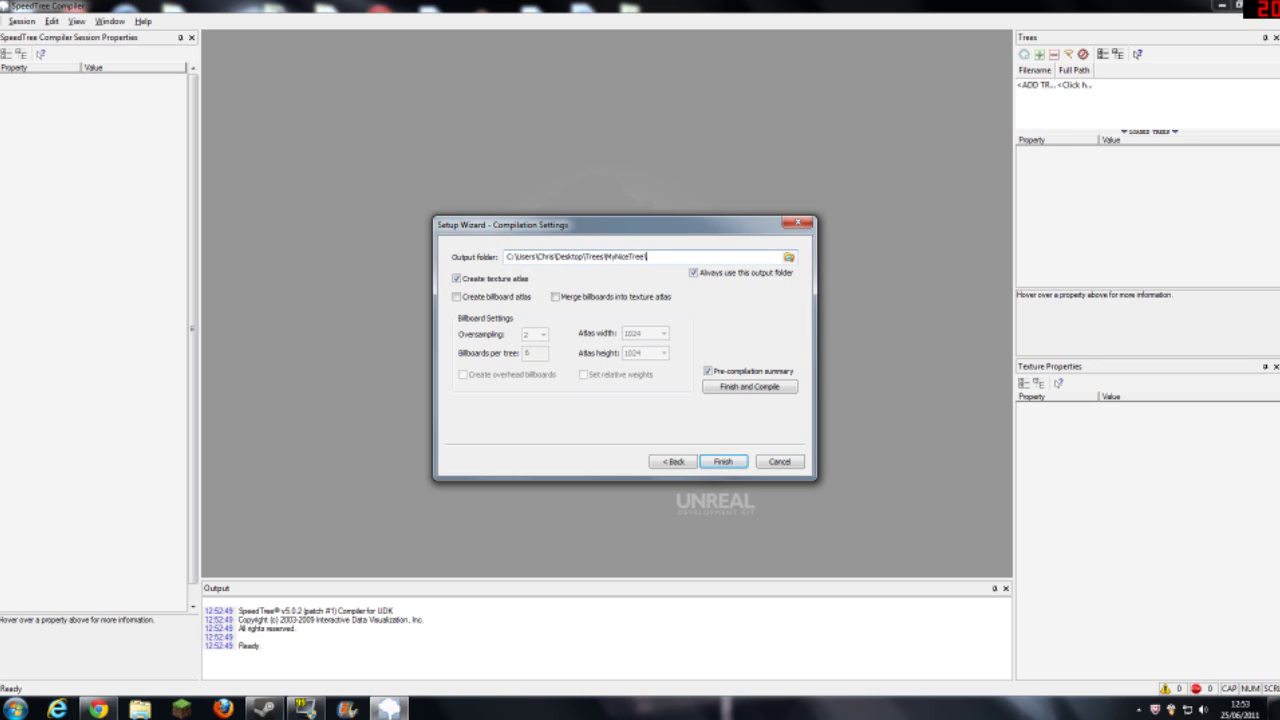
pyautogui.hotkey('shift', 'Left')
pyautogui.hotkey('shift', 'Left')
pyautogui.hotkey('shift', 'Left')
pyautogui.hotkey('shift', 'Left')
pyautogui.hotkey('shift', 'Left')
pyautogui.hotkey('shift', 'Left')
pyautogui.hotkey('shift', 'Left')
pyautogui.hotkey('shift', 'Left')
pyautogui.hotkey('shift', 'Left')
pyautogui.hotkey('shift', 'Left')
pyautogui.hotkey('shift', 'Left')
pyautogui.hotkey('shift', 'Left')
pyautogui.hotkey('shift', 'Left')
pyautogui.hotkey('shift', 'Left')
pyautogui.hotkey('shift', 'Left')
pyautogui.hotkey('shift', 'Left')
pyautogui.hotkey('shift', 'Left')
pyautogui.hotkey('shift', 'Left')
pyautogui.write('SpeedtreeTut')
pyautogui.click(731, 465)
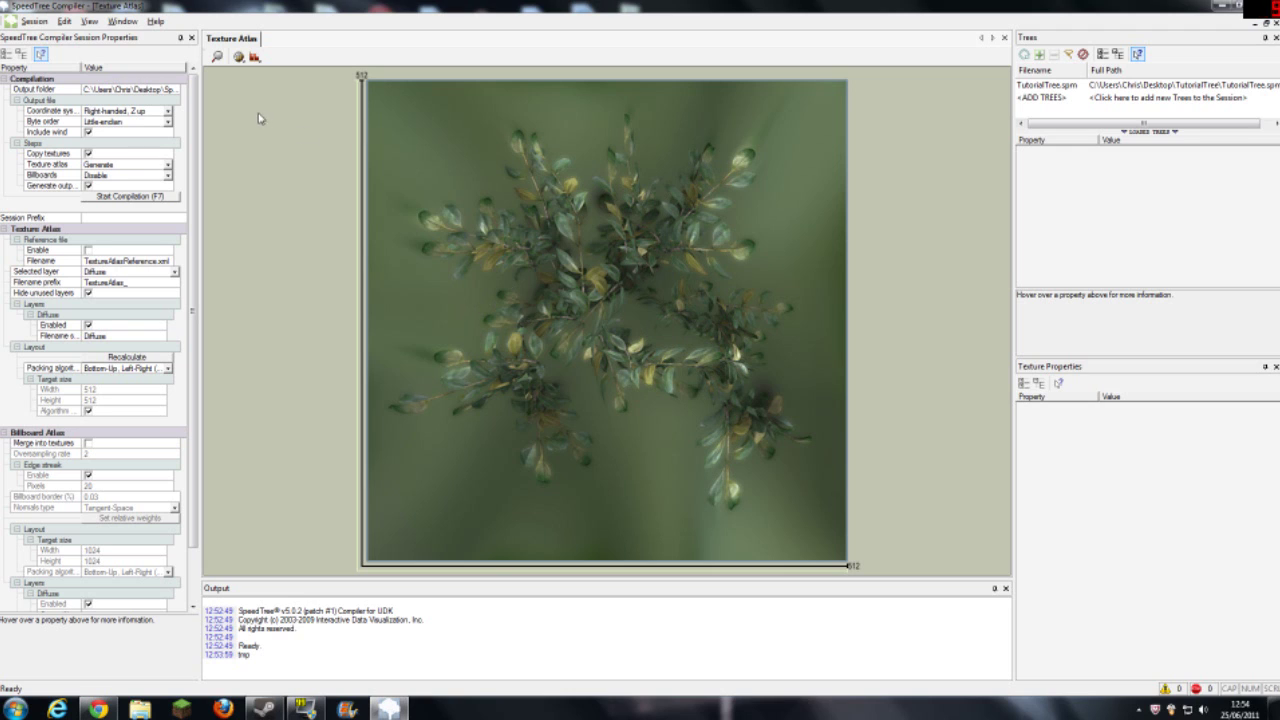
# Enable merging the billboard images into the texture atlas.
pyautogui.scroll(2, 540, 250)
pyautogui.scroll(-2, 548, 222)
pyautogui.scroll(-1, 548, 222)
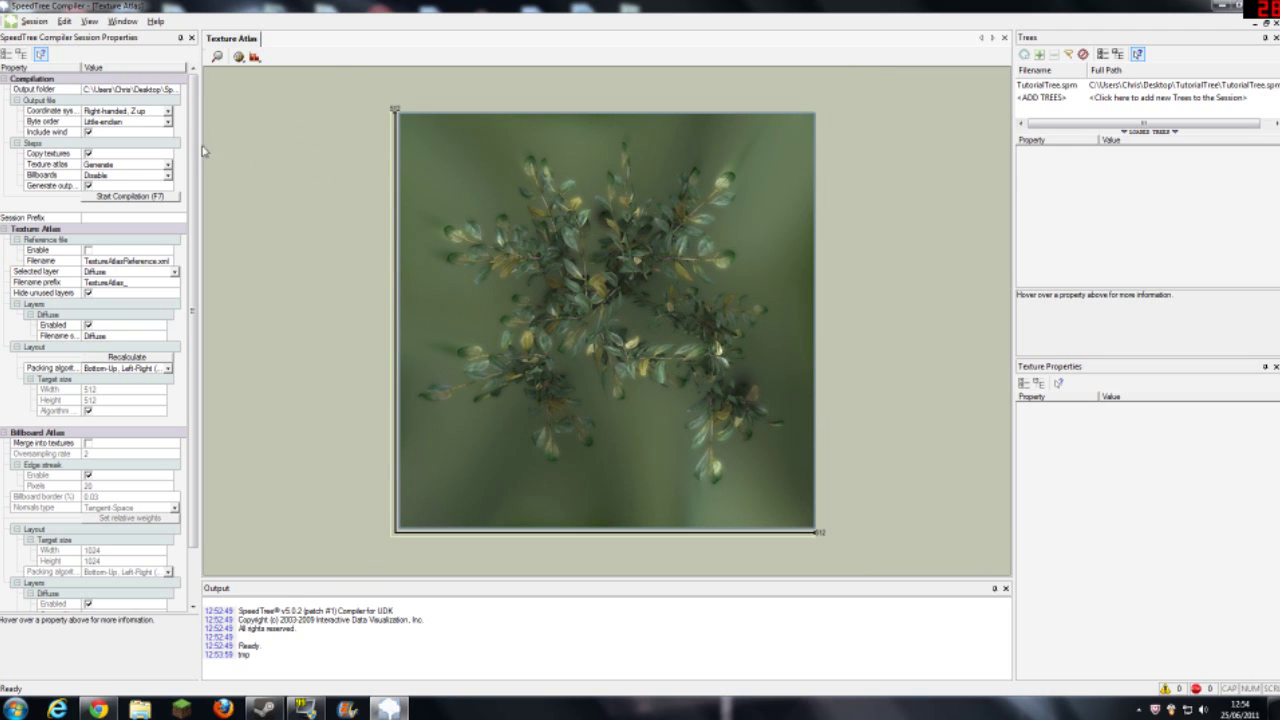
pyautogui.moveTo(193, 150); pyautogui.dragTo(188, 209)
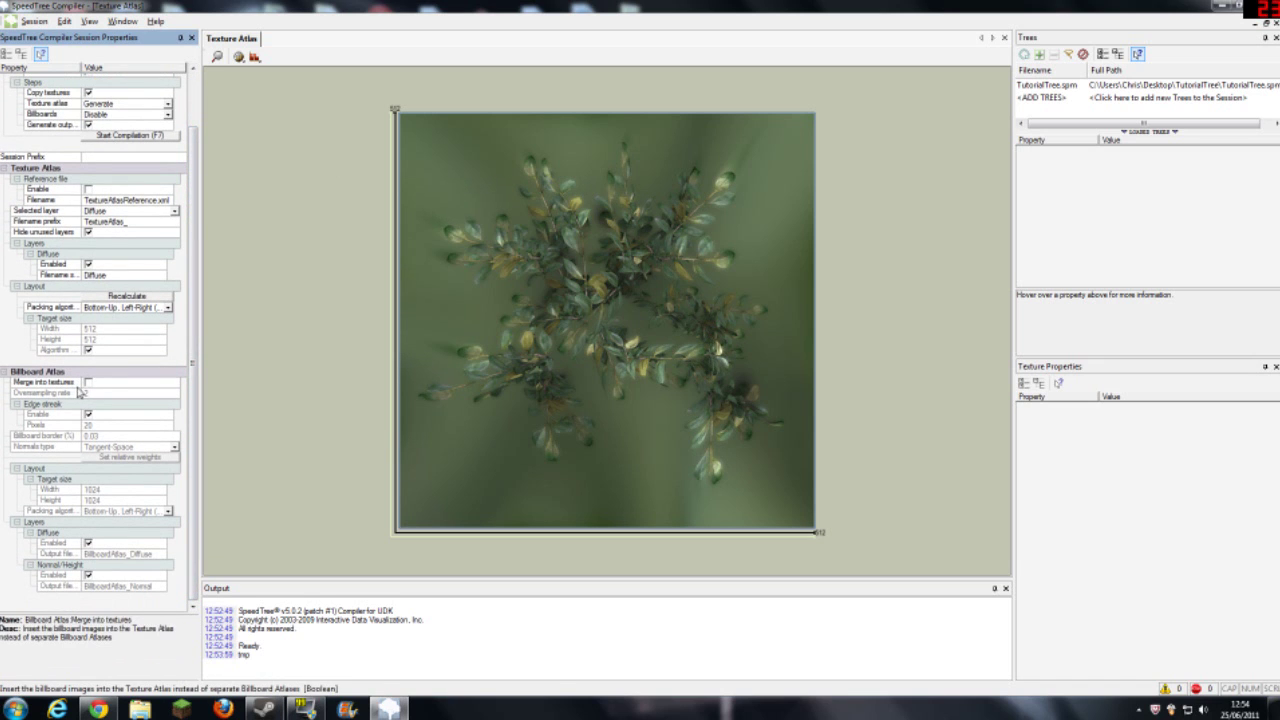
pyautogui.click(89, 383)
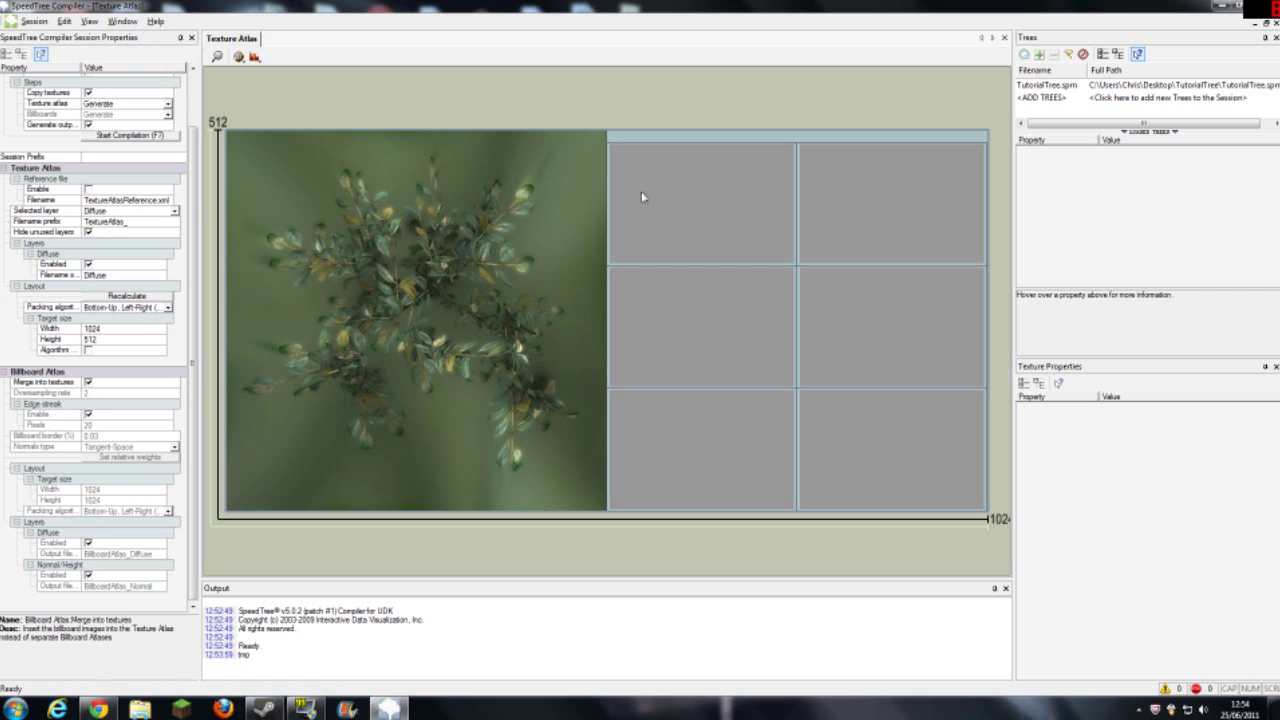
pyautogui.moveTo(194, 192); pyautogui.dragTo(190, 105)
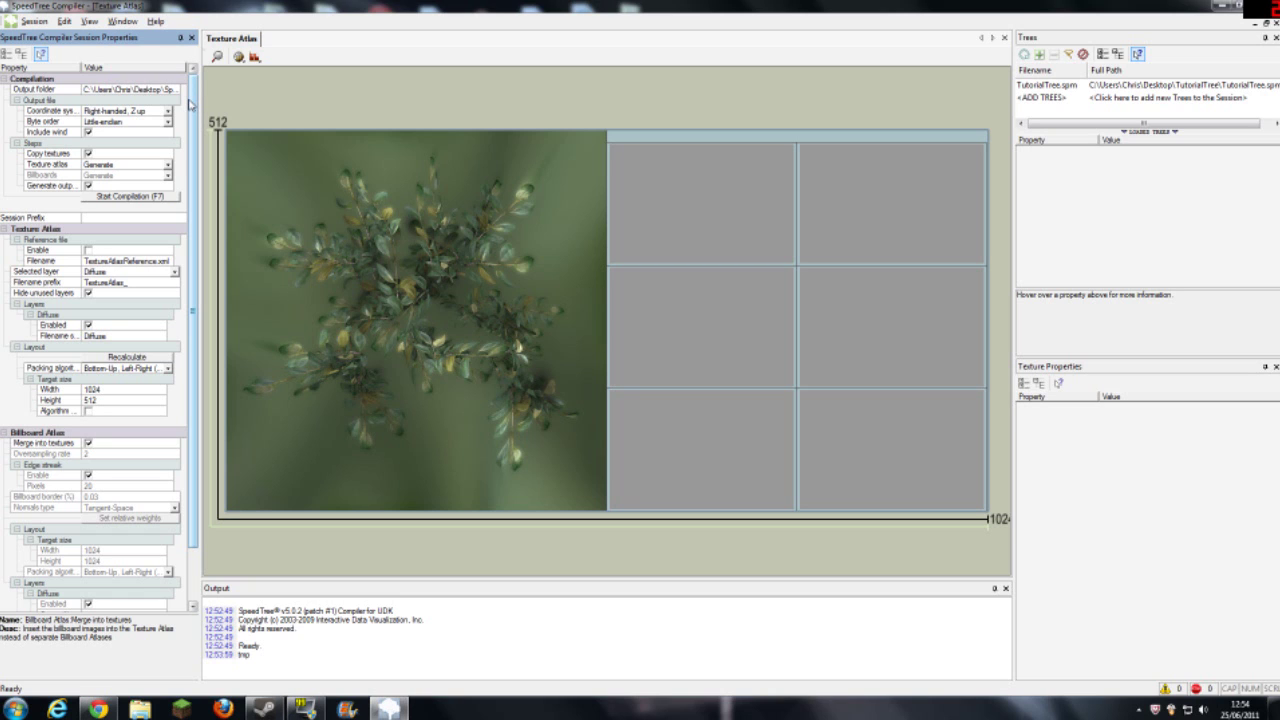
pyautogui.moveTo(189, 104); pyautogui.dragTo(186, 188)
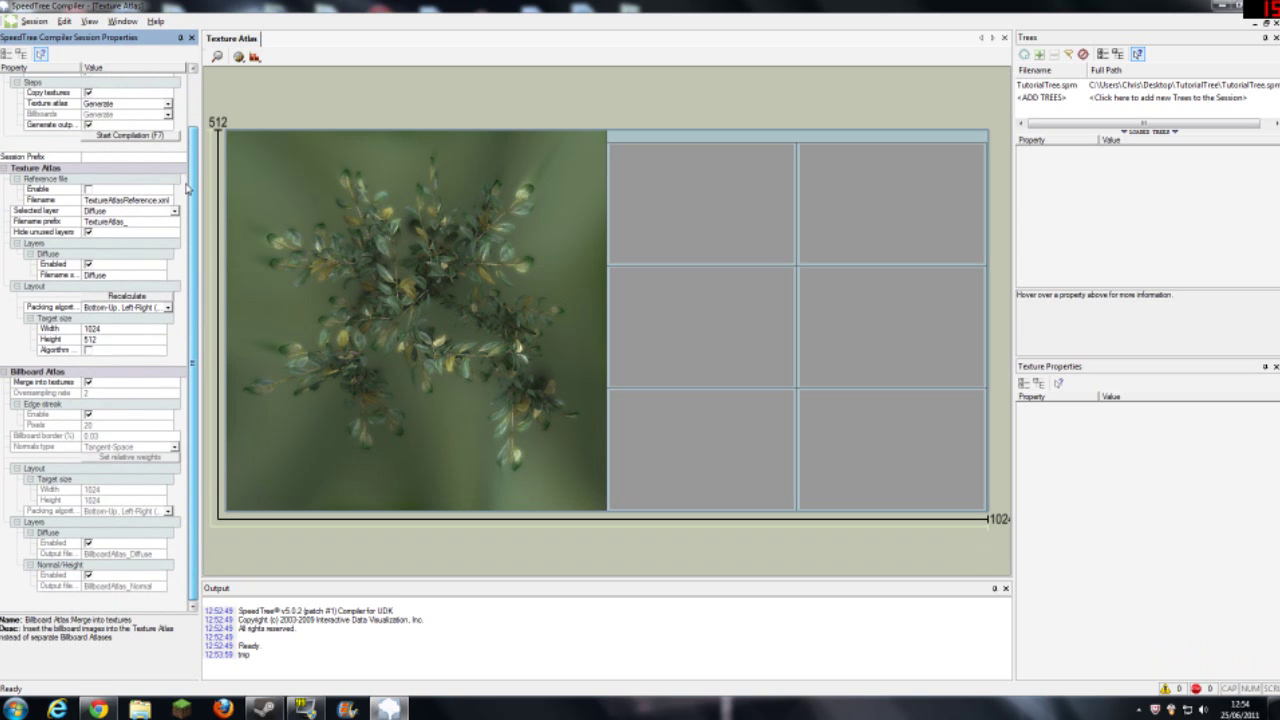
# Compile the session's tree and texture atlas into the output folder, accepting the pre-compilation summary.
pyautogui.scroll(2, 181, 181)
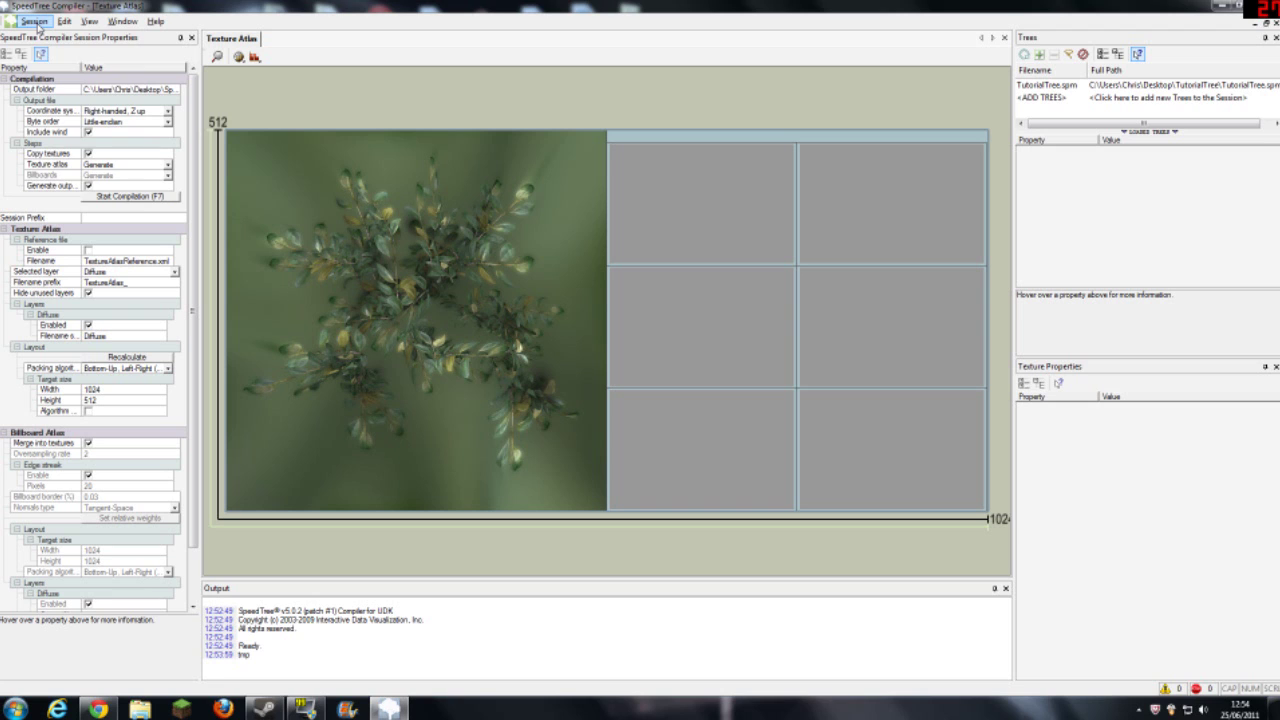
pyautogui.click(36, 21)
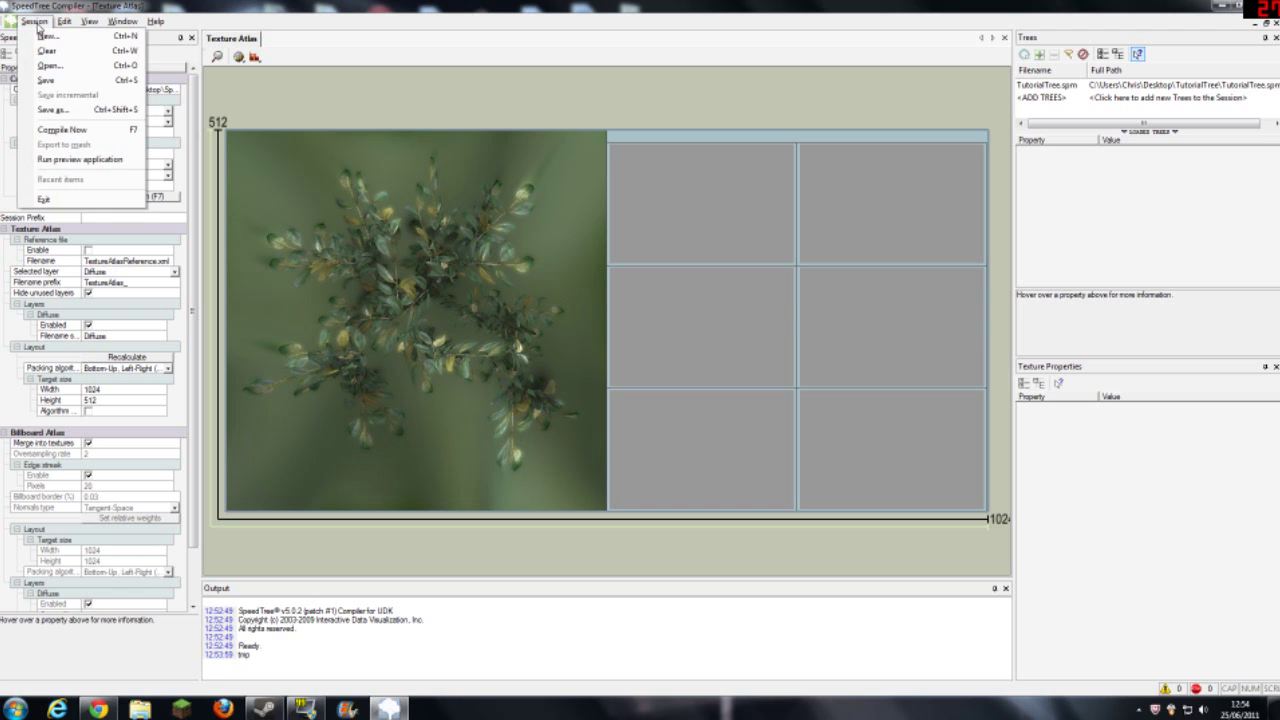
pyautogui.click(64, 130)
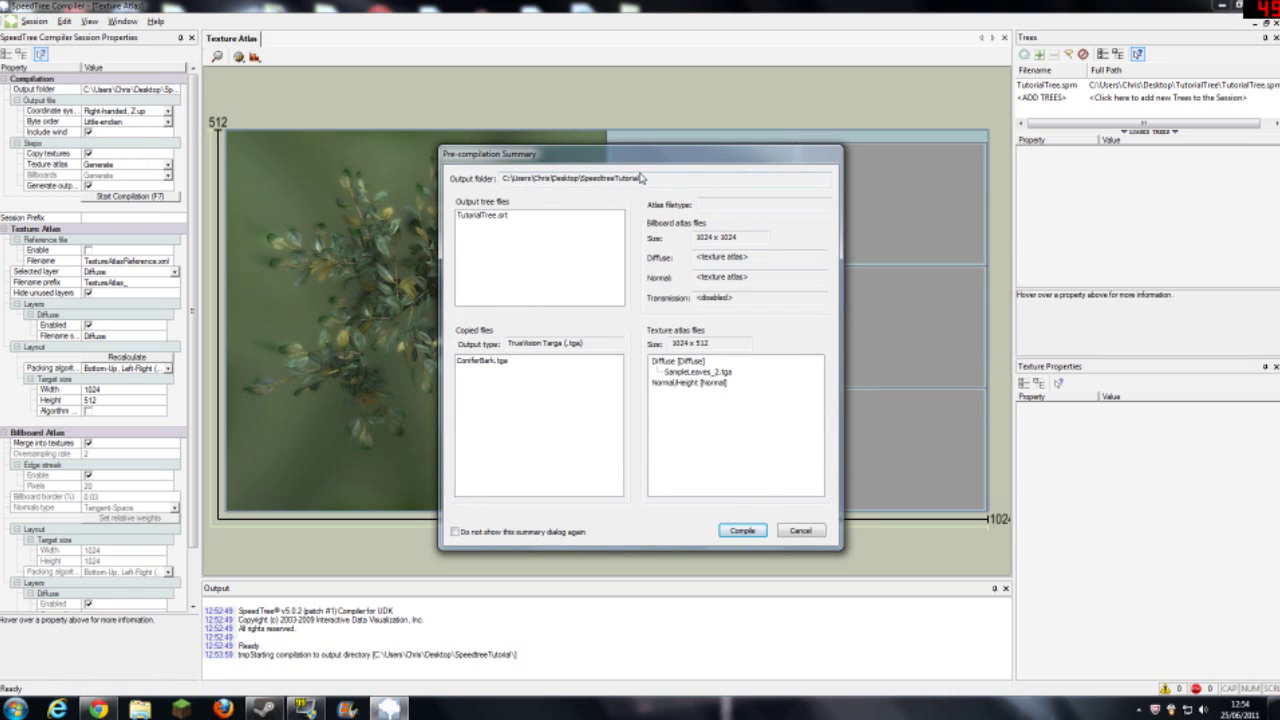
pyautogui.click(749, 532)
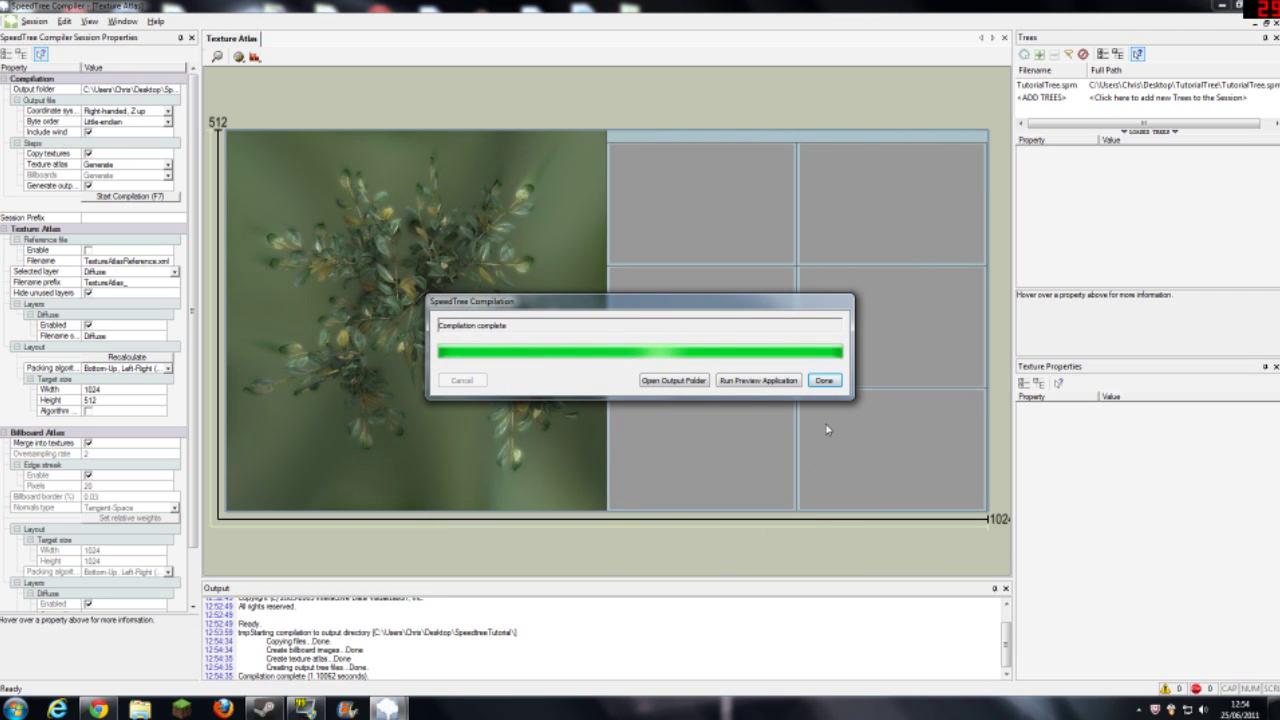
pyautogui.click(824, 380)
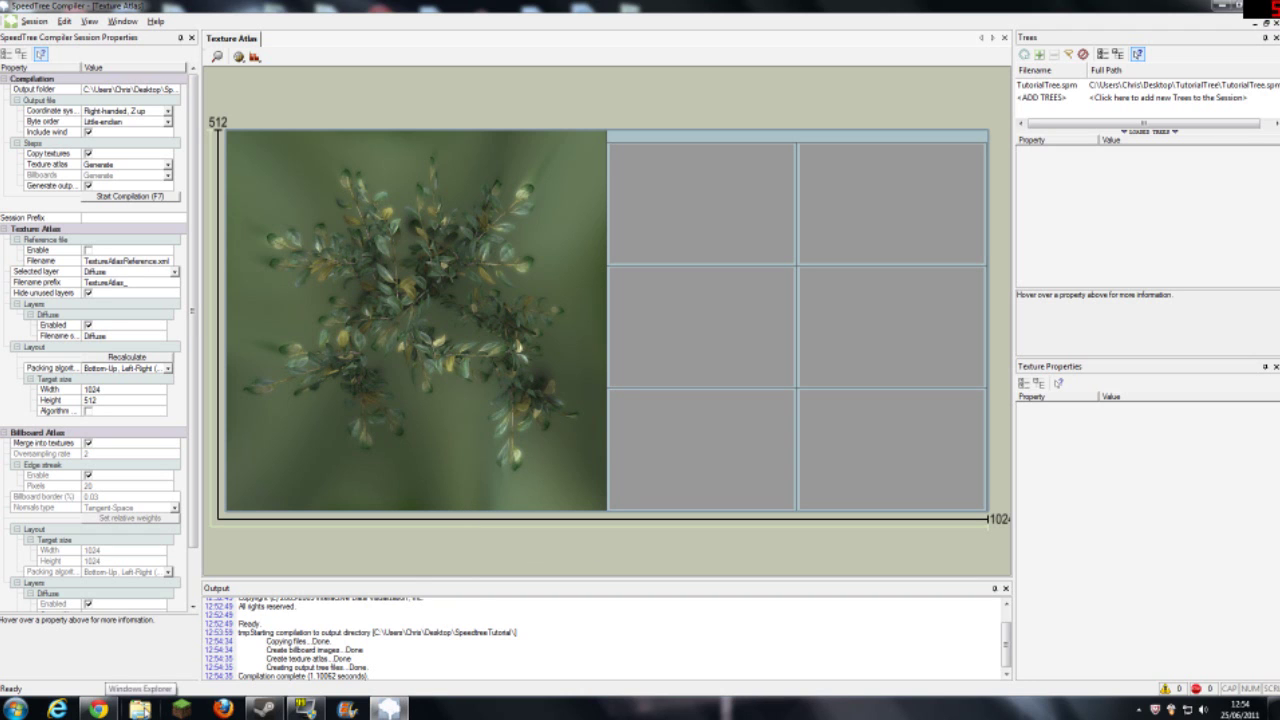
# In Windows Explorer, examine the compiled files in the desktop's SpeedtreeTutorial folder, and close the window.
pyautogui.click(140, 708)
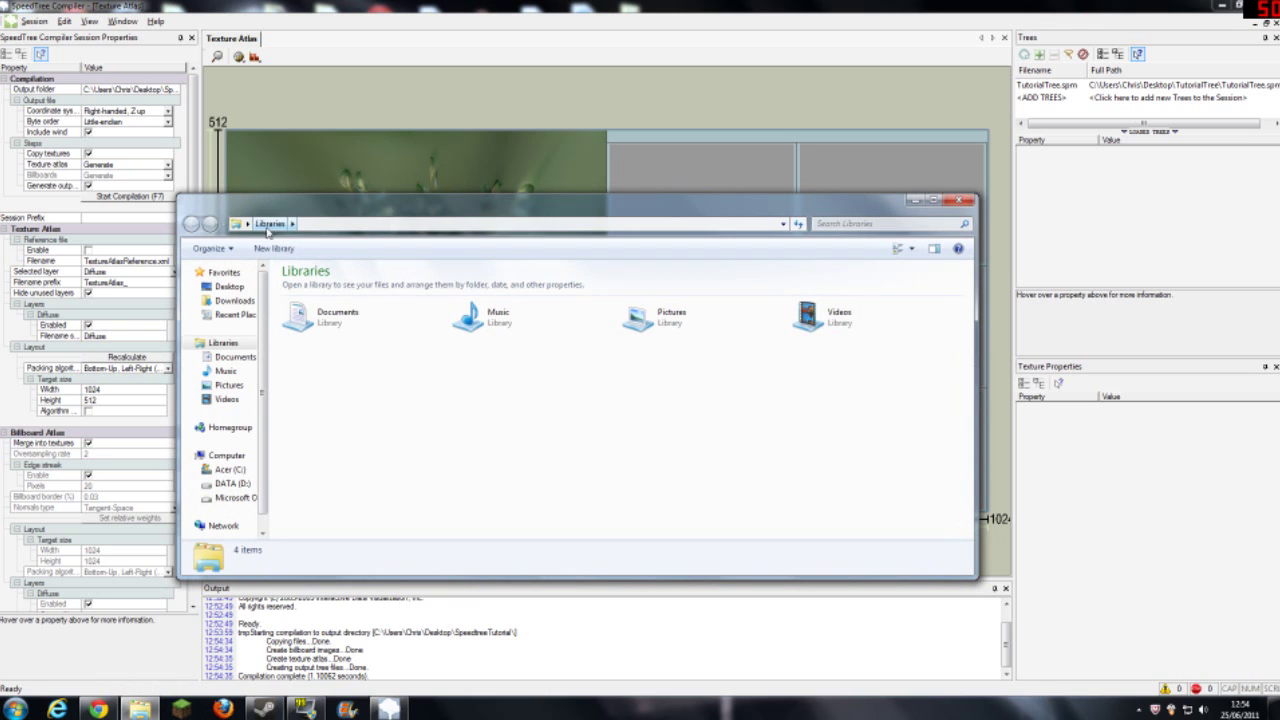
pyautogui.click(229, 287)
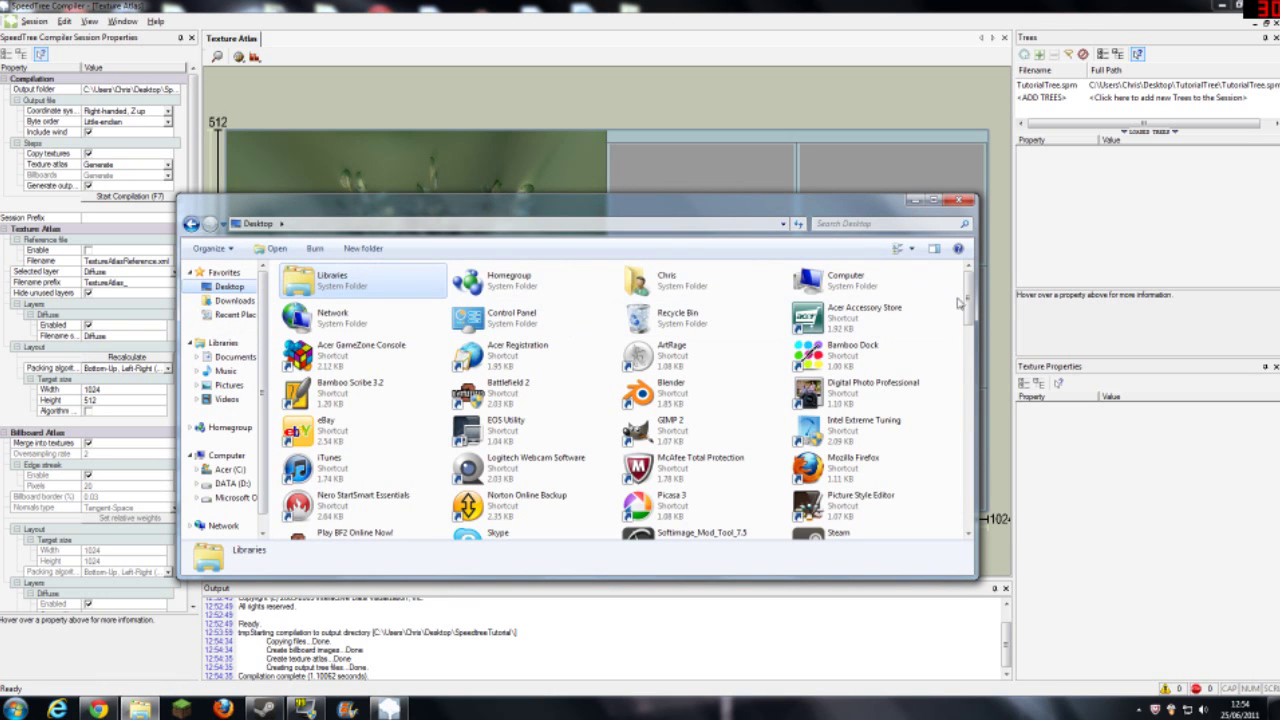
pyautogui.moveTo(967, 302); pyautogui.dragTo(968, 392)
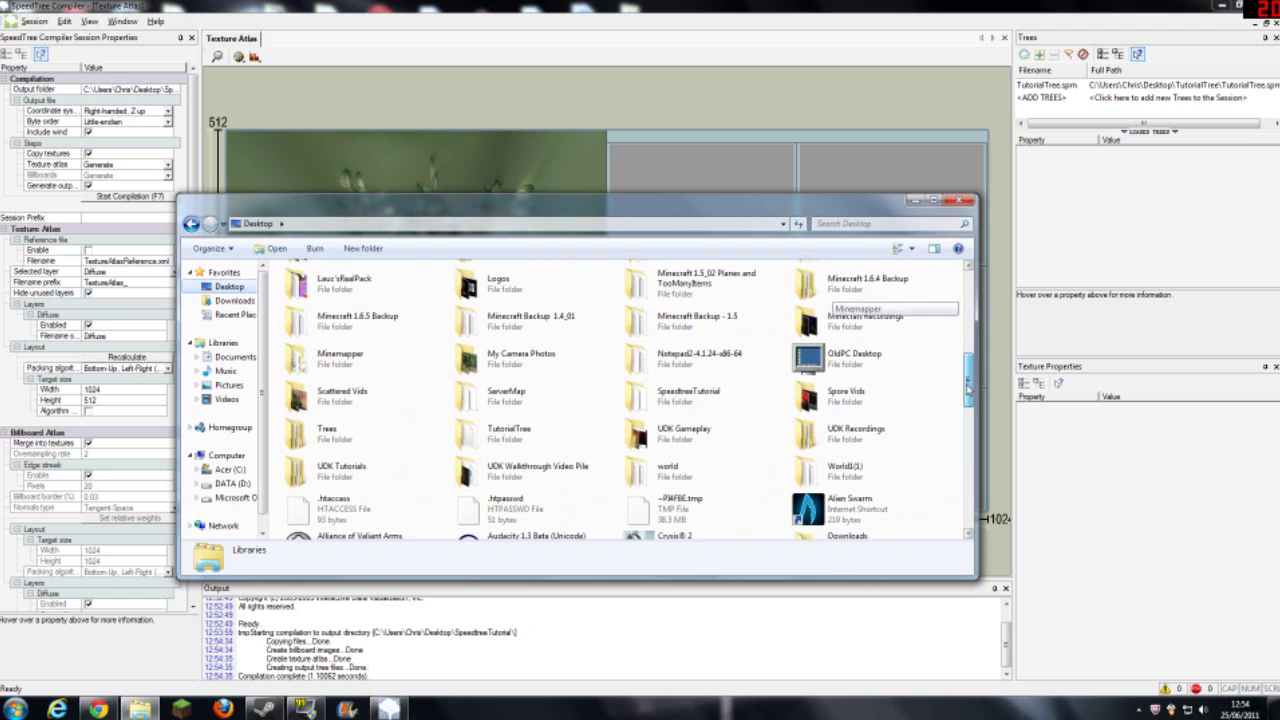
pyautogui.doubleClick(710, 395)
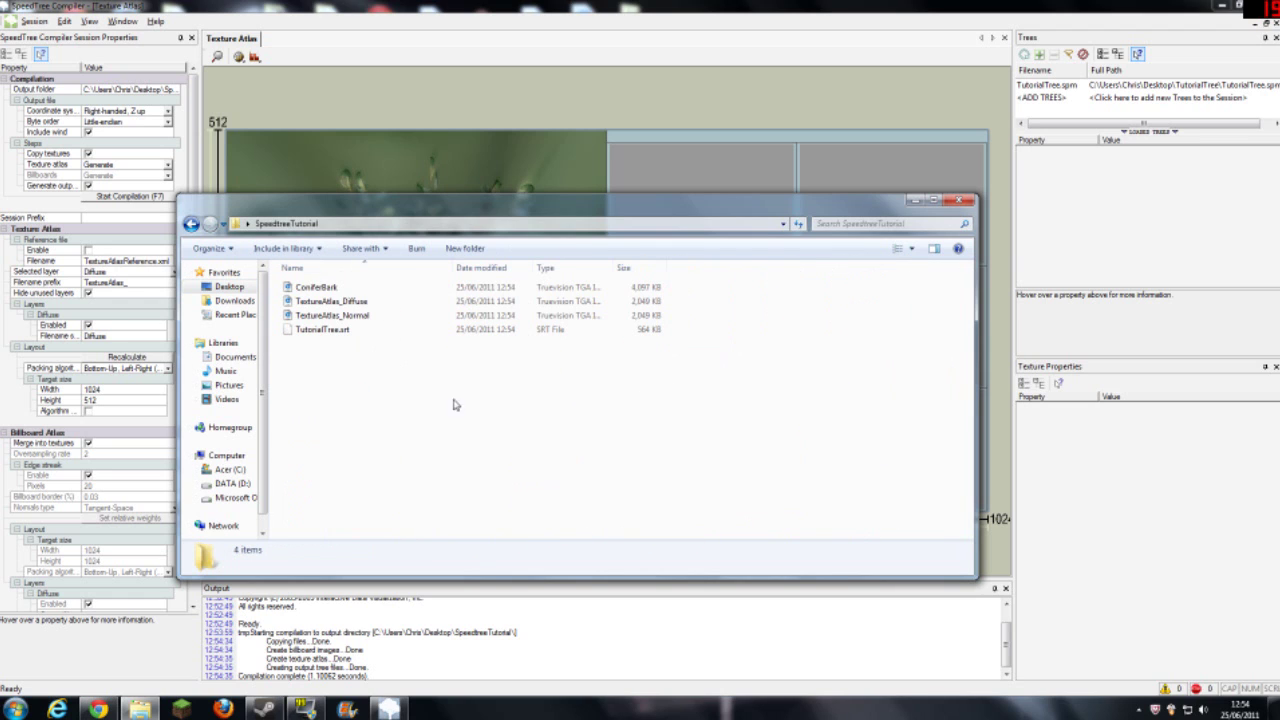
pyautogui.moveTo(796, 380); pyautogui.dragTo(369, 363)
pyautogui.click(962, 202)
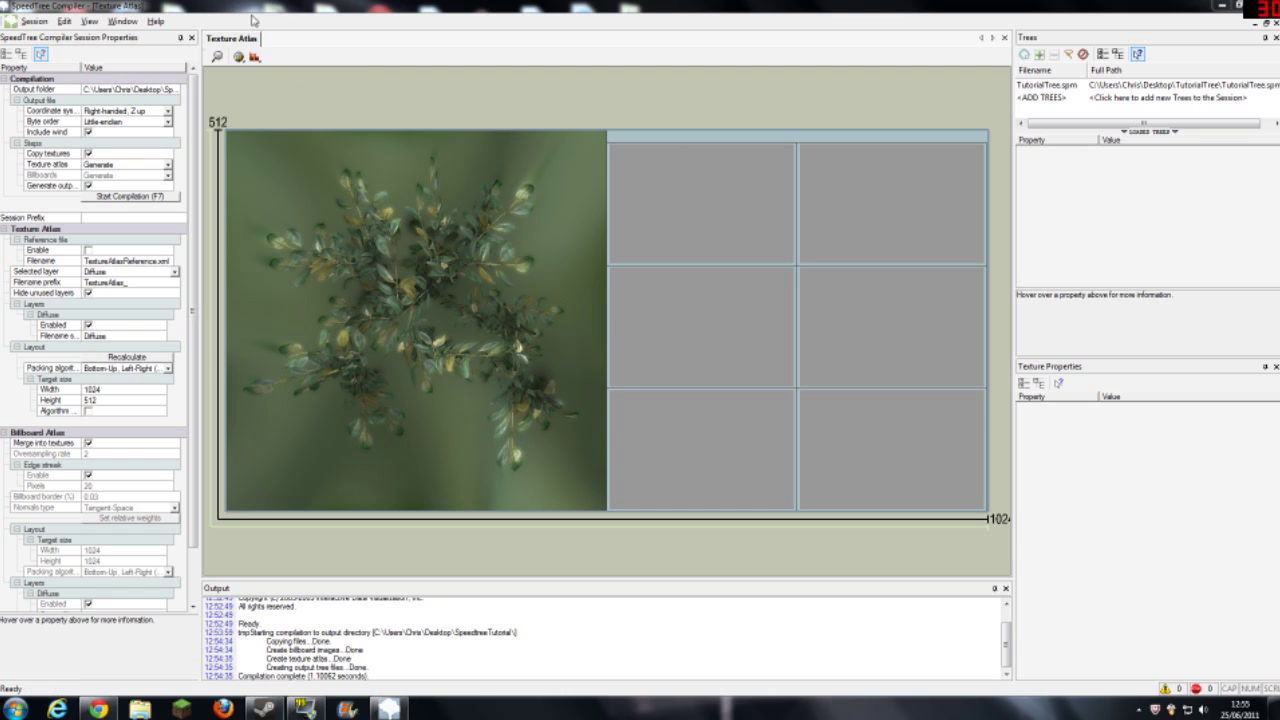